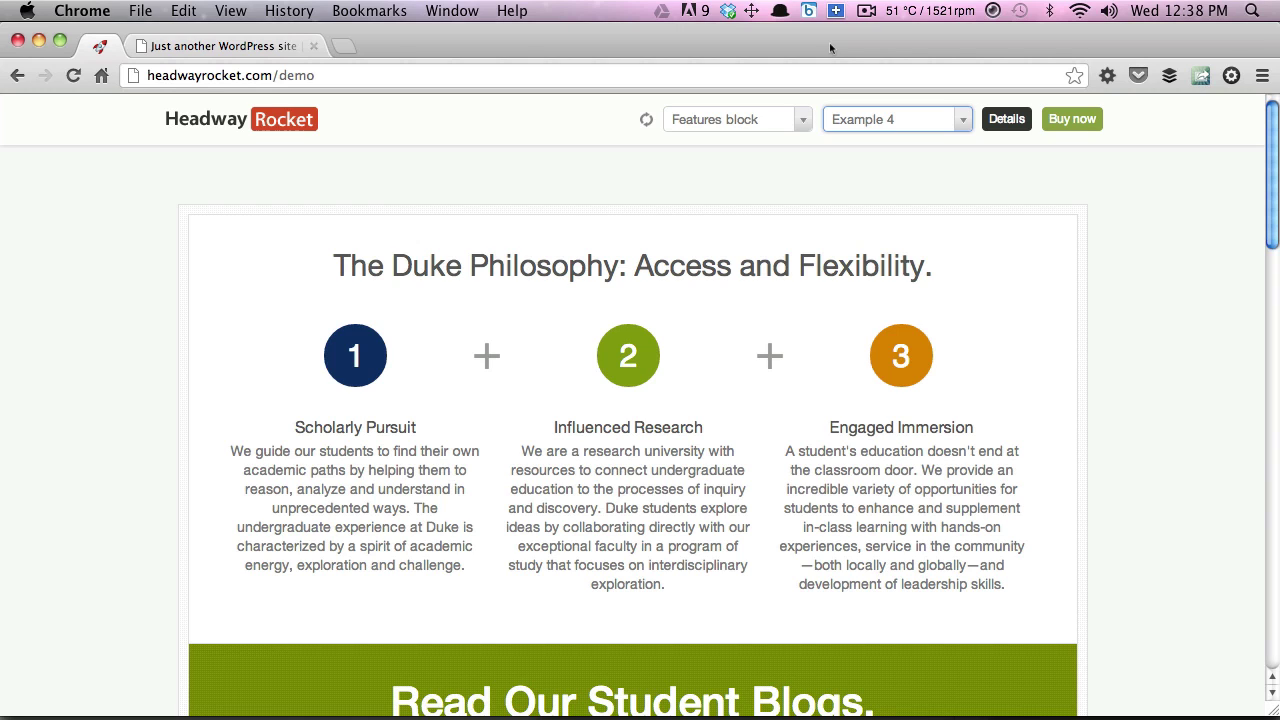
- Look over the Features block Example 4 demo page and the blocks and examples the demo site offers
{"action": "scroll", "coordinate": [480, 257], "scroll_direction": "down", "scroll_amount": 4}
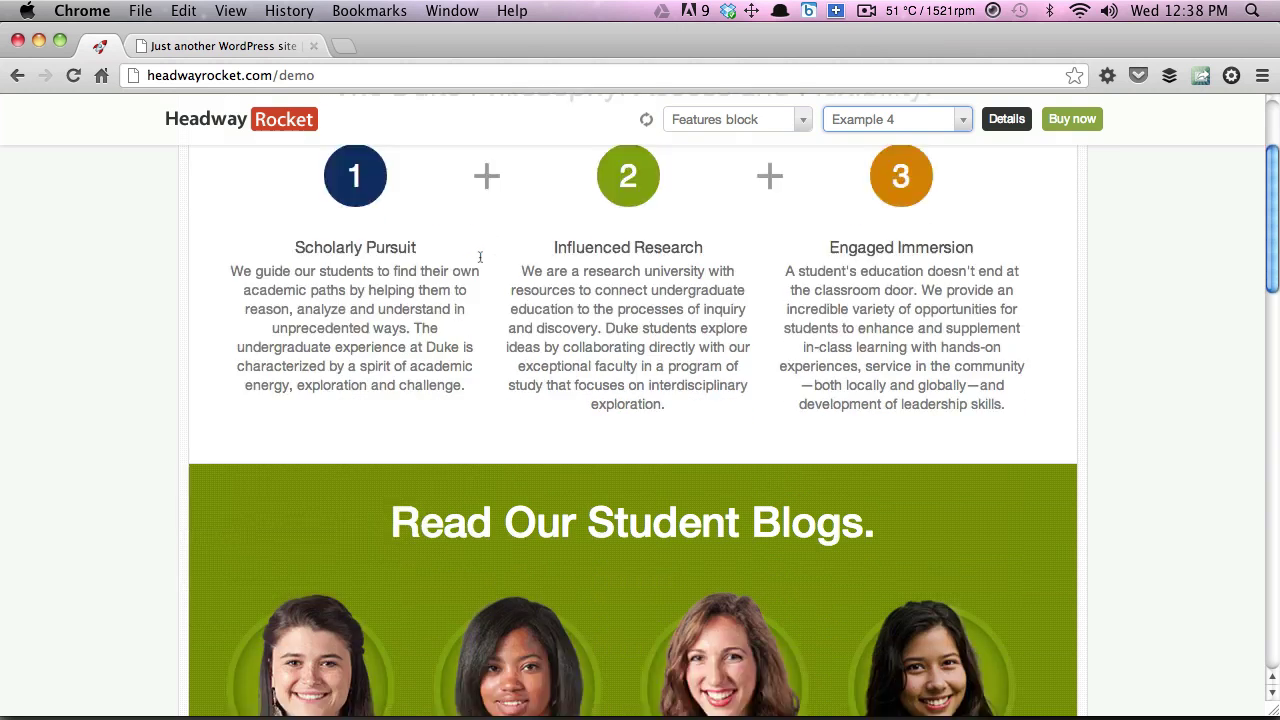
{"action": "scroll", "coordinate": [480, 257], "scroll_direction": "down", "scroll_amount": 8}
{"action": "scroll", "coordinate": [477, 249], "scroll_direction": "up", "scroll_amount": 9}
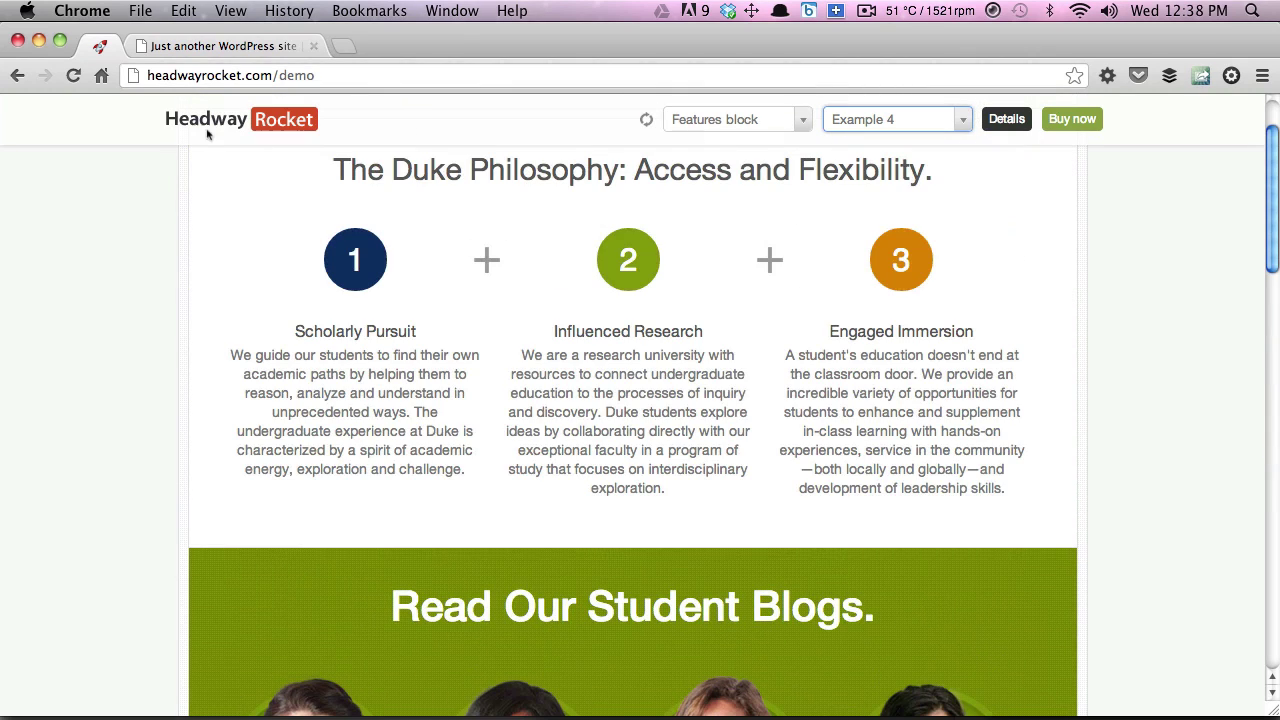
{"action": "left_click", "coordinate": [150, 75]}
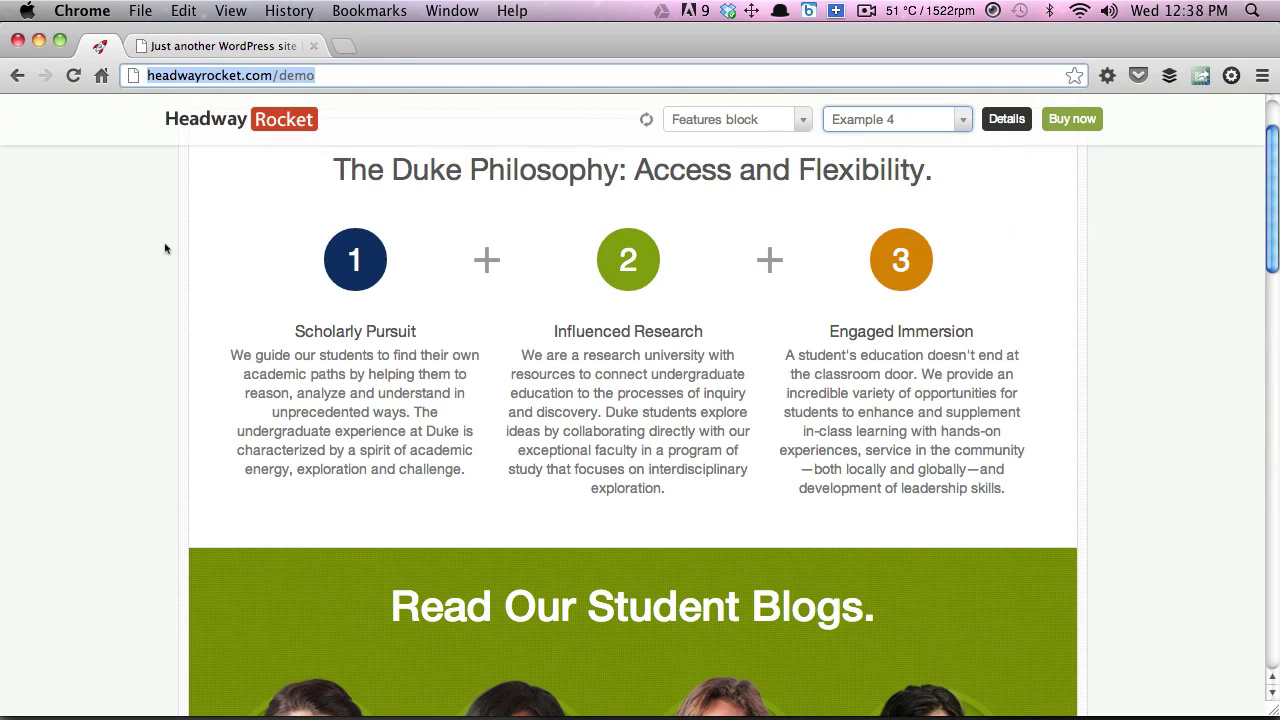
{"action": "scroll", "coordinate": [164, 247], "scroll_direction": "up", "scroll_amount": 2}
{"action": "left_click", "coordinate": [688, 113]}
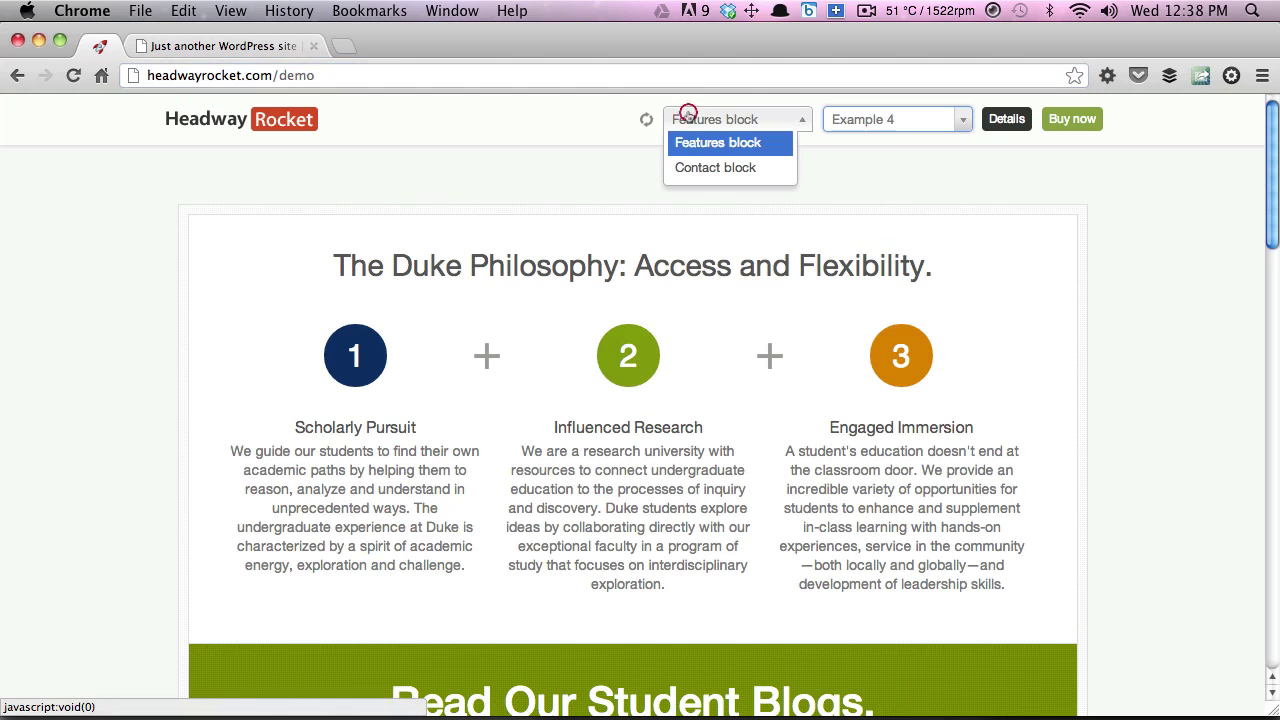
{"action": "left_click", "coordinate": [886, 117]}
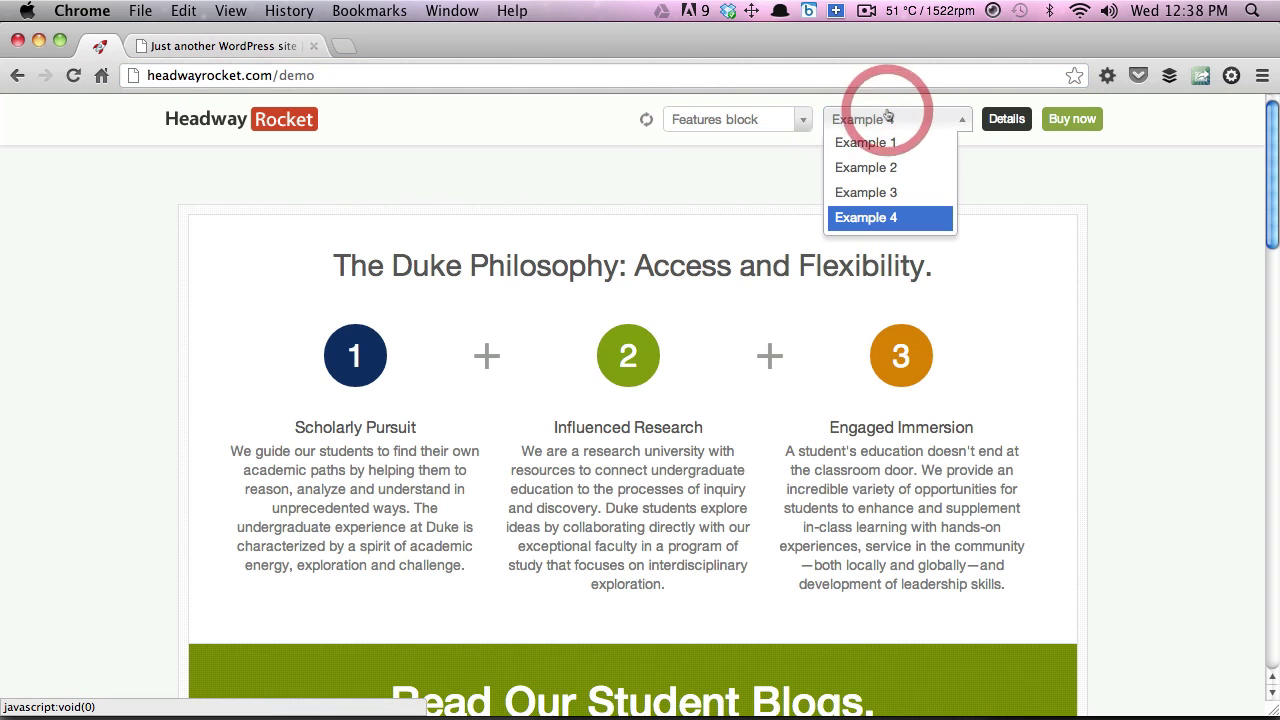
{"action": "left_click", "coordinate": [888, 118]}
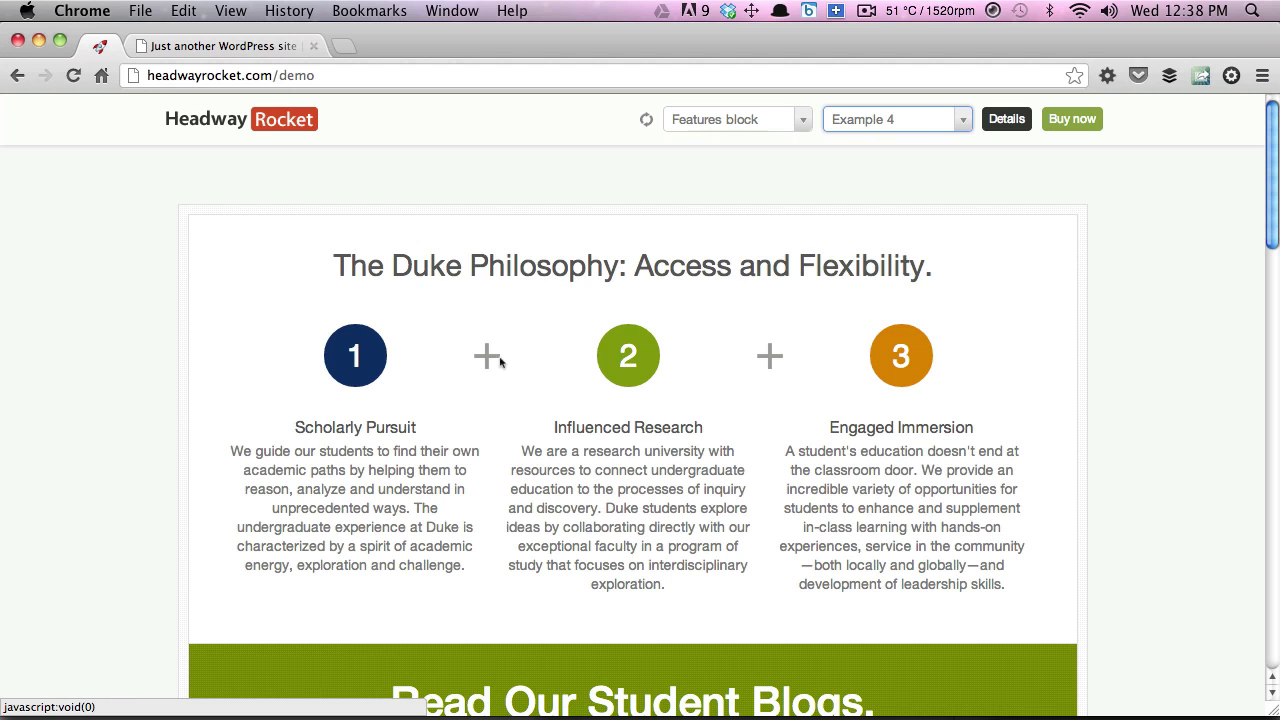
- Examine the demo's sections from The Duke Philosophy down to Join a Culture of Champions, and return to the first section
{"action": "left_click_drag", "start_coordinate": [333, 265], "coordinate": [1029, 585]}
{"action": "left_click", "coordinate": [1026, 582]}
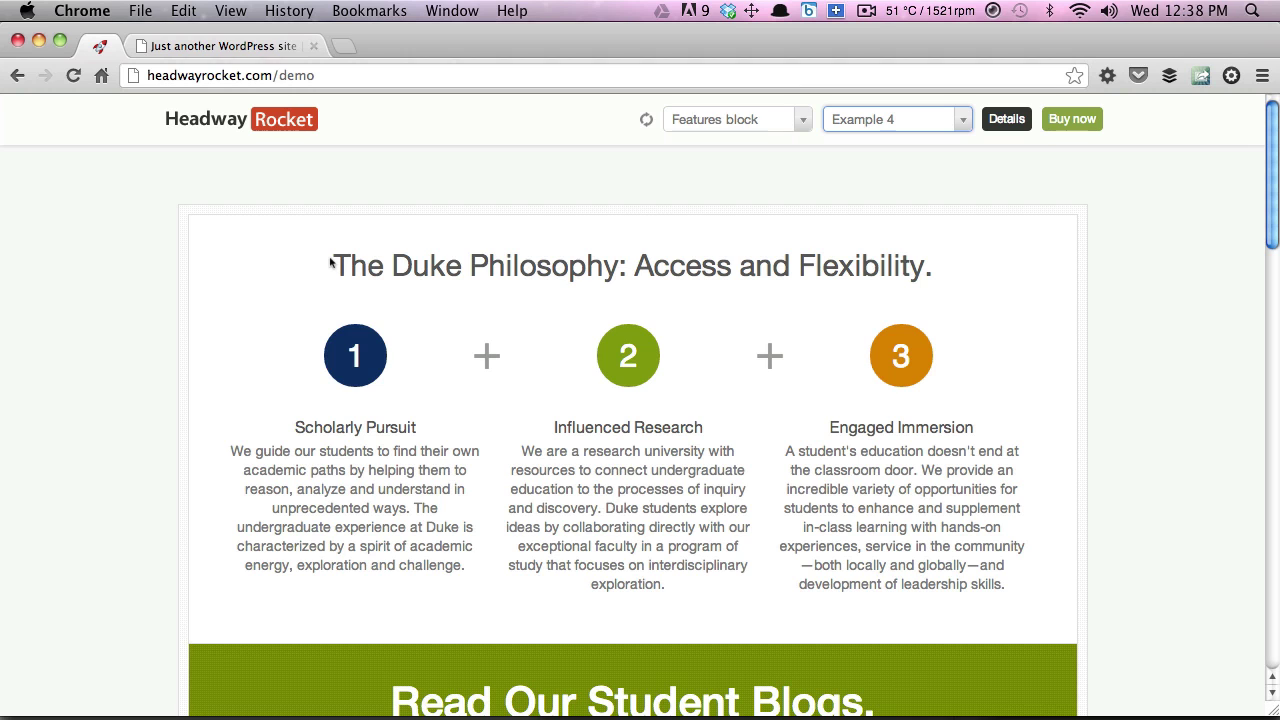
{"action": "left_click_drag", "start_coordinate": [333, 260], "coordinate": [925, 527]}
{"action": "scroll", "coordinate": [868, 286], "scroll_direction": "down", "scroll_amount": 4}
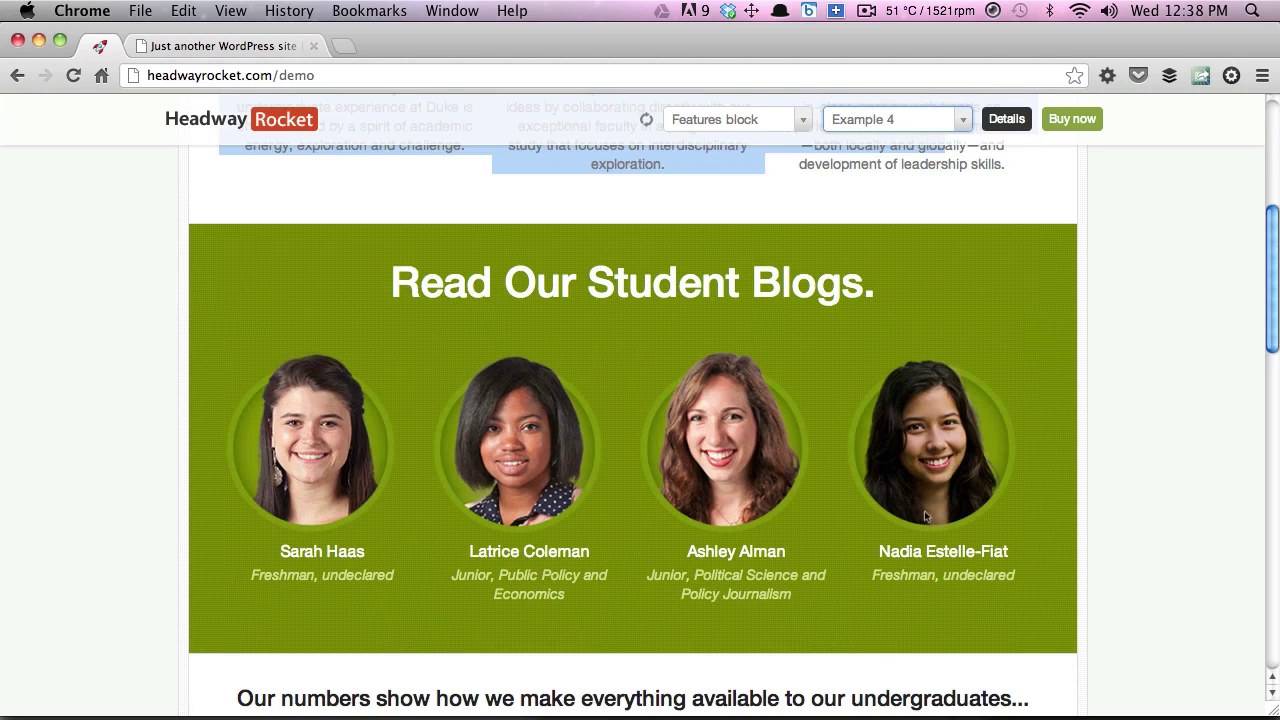
{"action": "scroll", "coordinate": [883, 343], "scroll_direction": "down", "scroll_amount": 3}
{"action": "scroll", "coordinate": [830, 333], "scroll_direction": "down", "scroll_amount": 2}
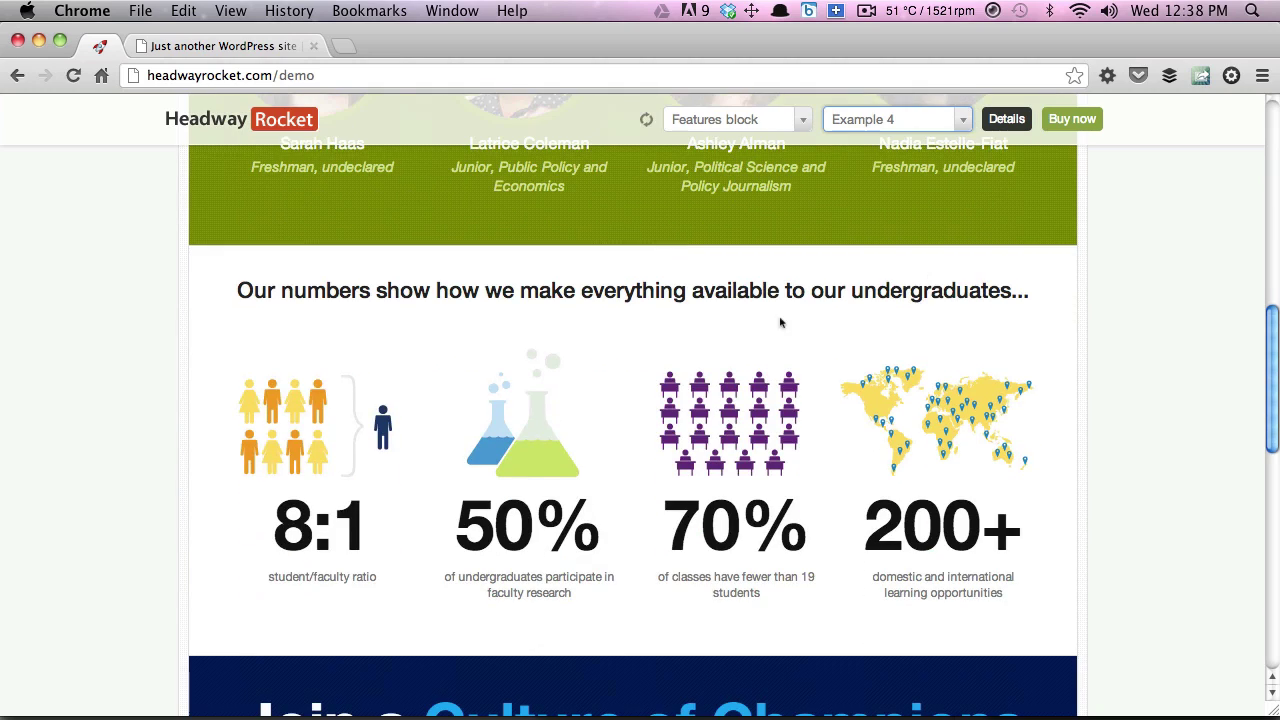
{"action": "scroll", "coordinate": [829, 334], "scroll_direction": "down", "scroll_amount": 5}
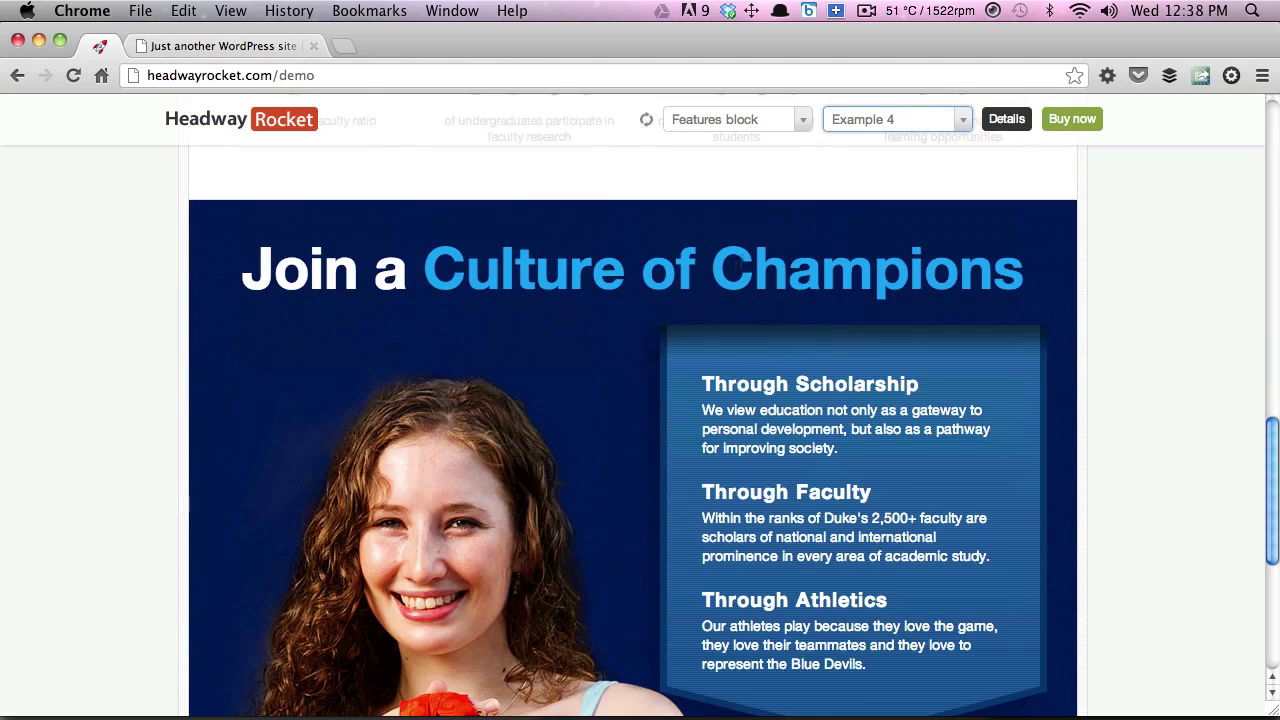
{"action": "scroll", "coordinate": [741, 265], "scroll_direction": "up", "scroll_amount": 12}
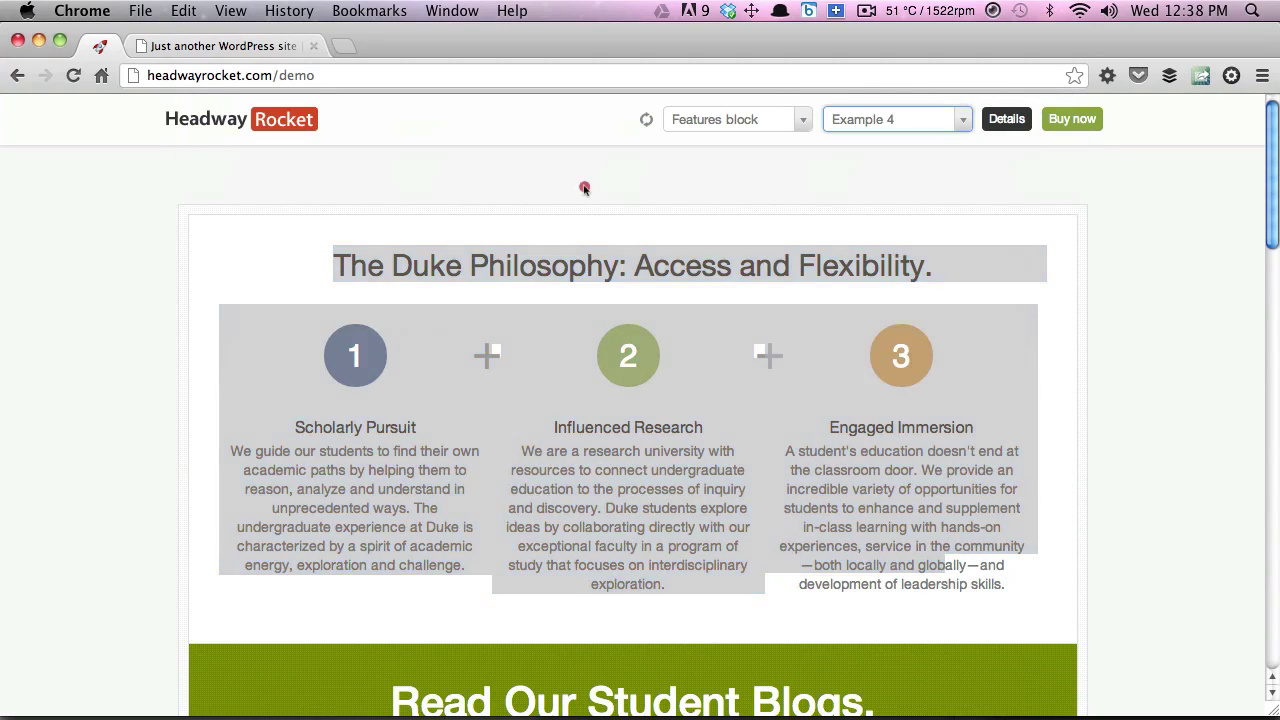
{"action": "left_click", "coordinate": [585, 188]}
{"action": "left_click", "coordinate": [550, 264]}
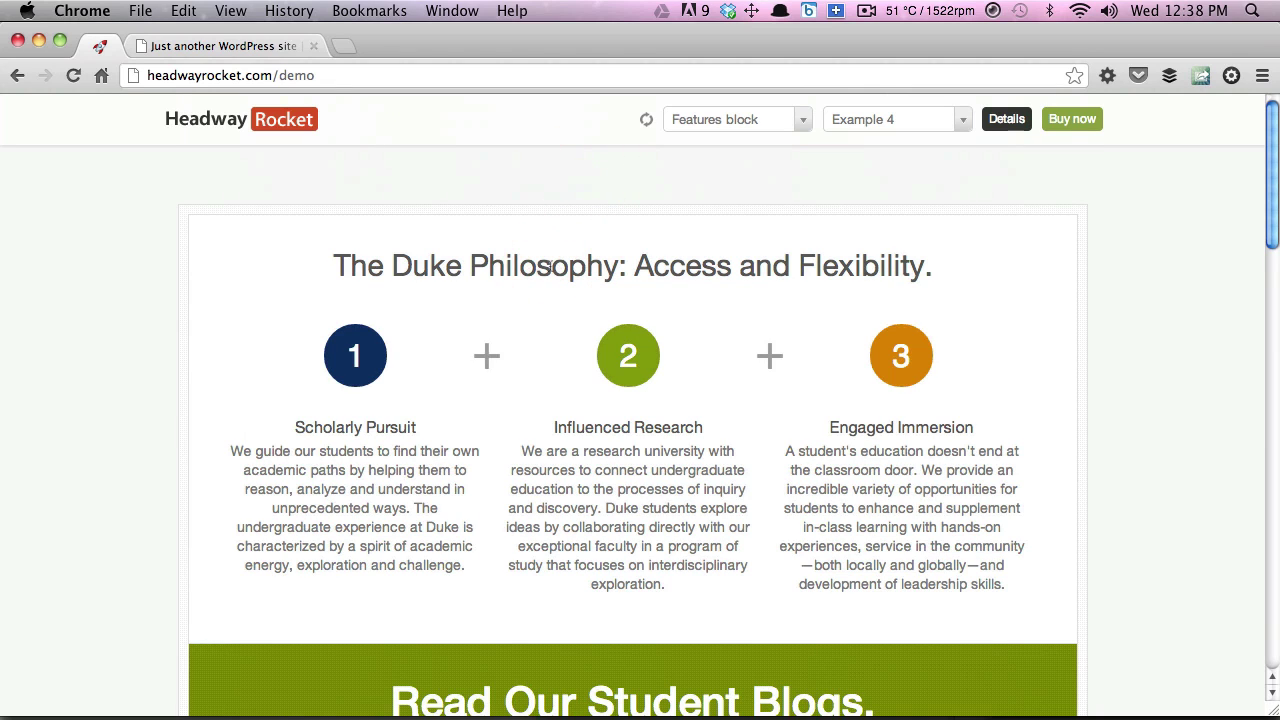
- Switch to the Duke Admissions WordPress site, open the Headway Grid and start with an empty grid
{"action": "left_click", "coordinate": [212, 46]}
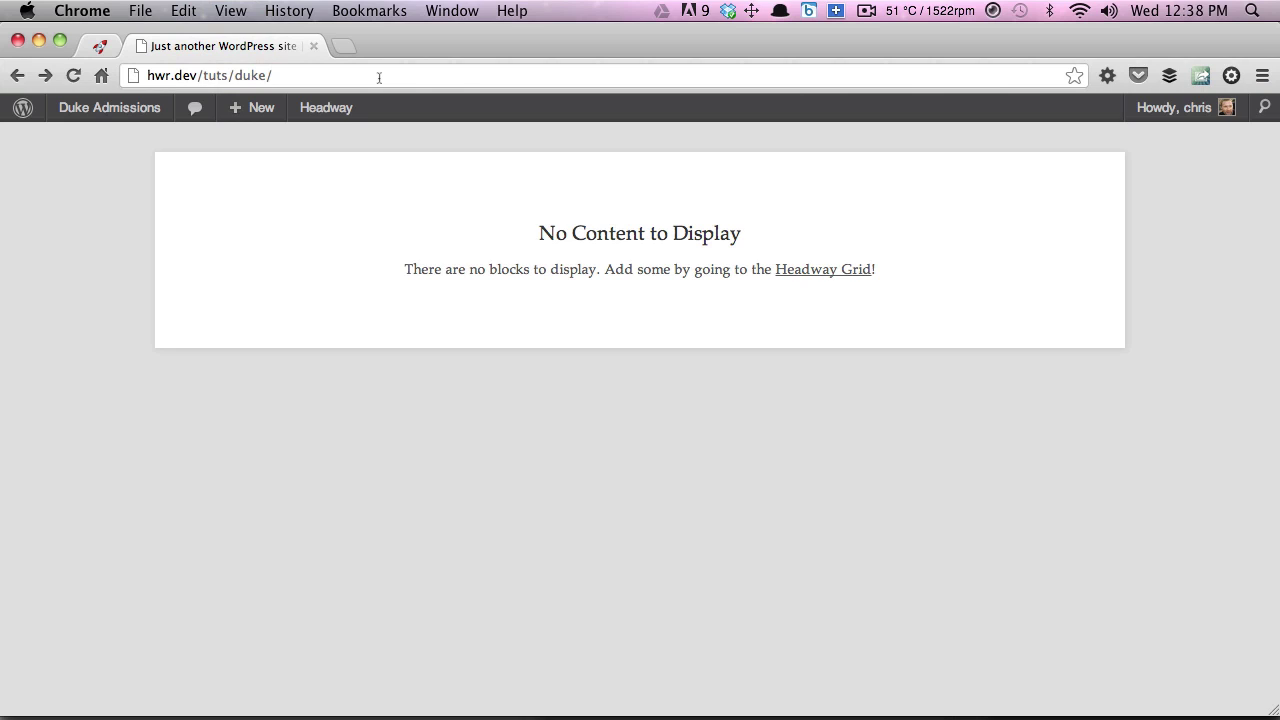
{"action": "left_click", "coordinate": [271, 77]}
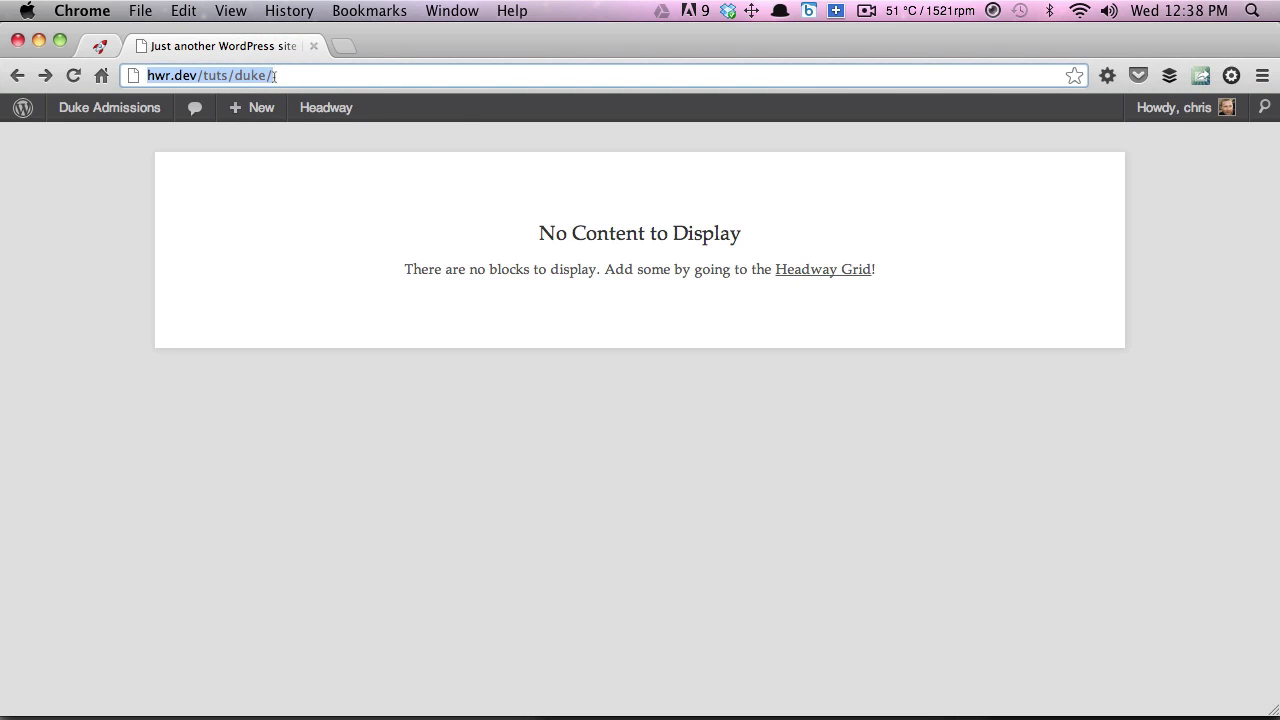
{"action": "left_click", "coordinate": [757, 223]}
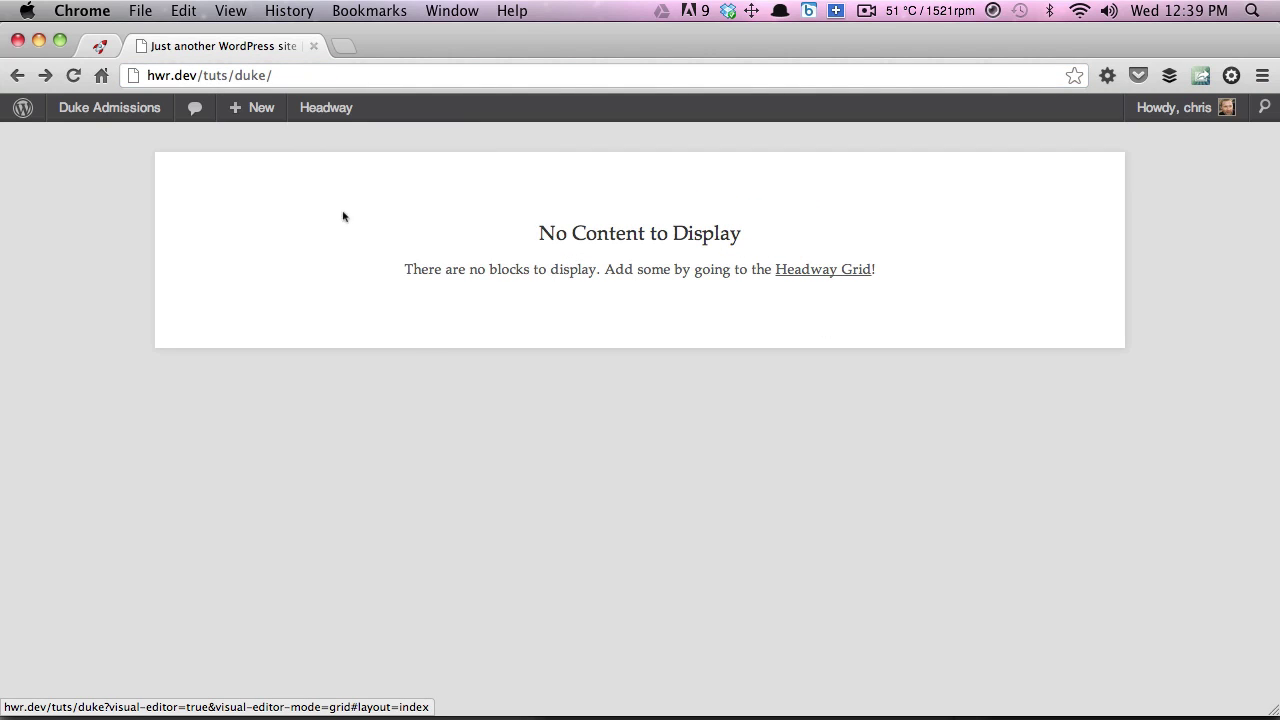
{"action": "left_click", "coordinate": [827, 272]}
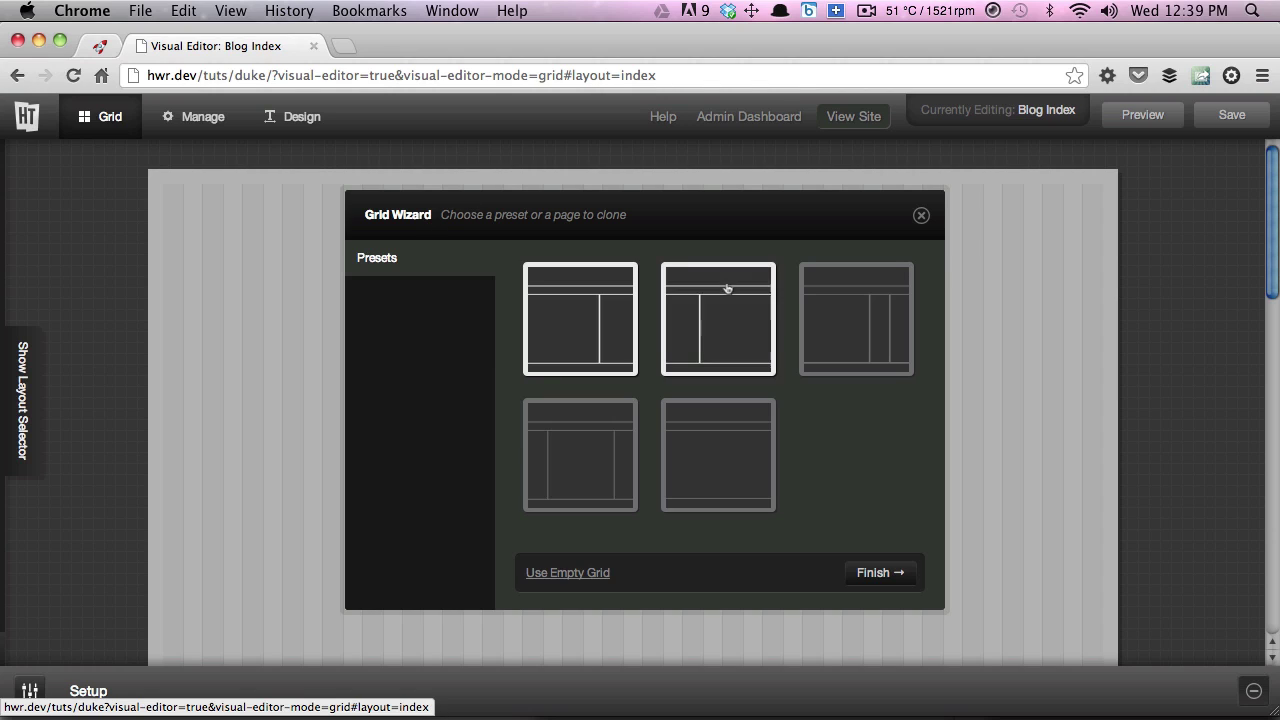
{"action": "left_click", "coordinate": [568, 574]}
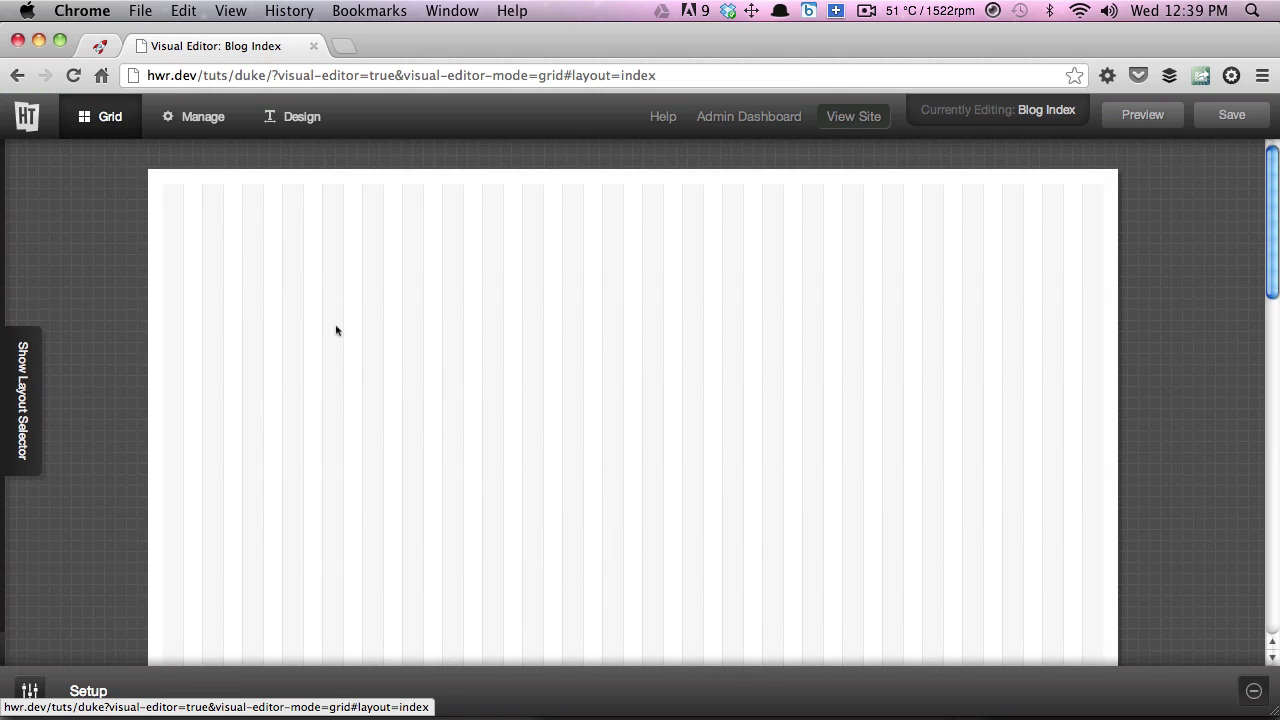
- Draw a full-width block about 940 px wide and 60 px high along the grid's upper edge as a Features block, and save
{"action": "left_click_drag", "start_coordinate": [162, 185], "coordinate": [1116, 231]}
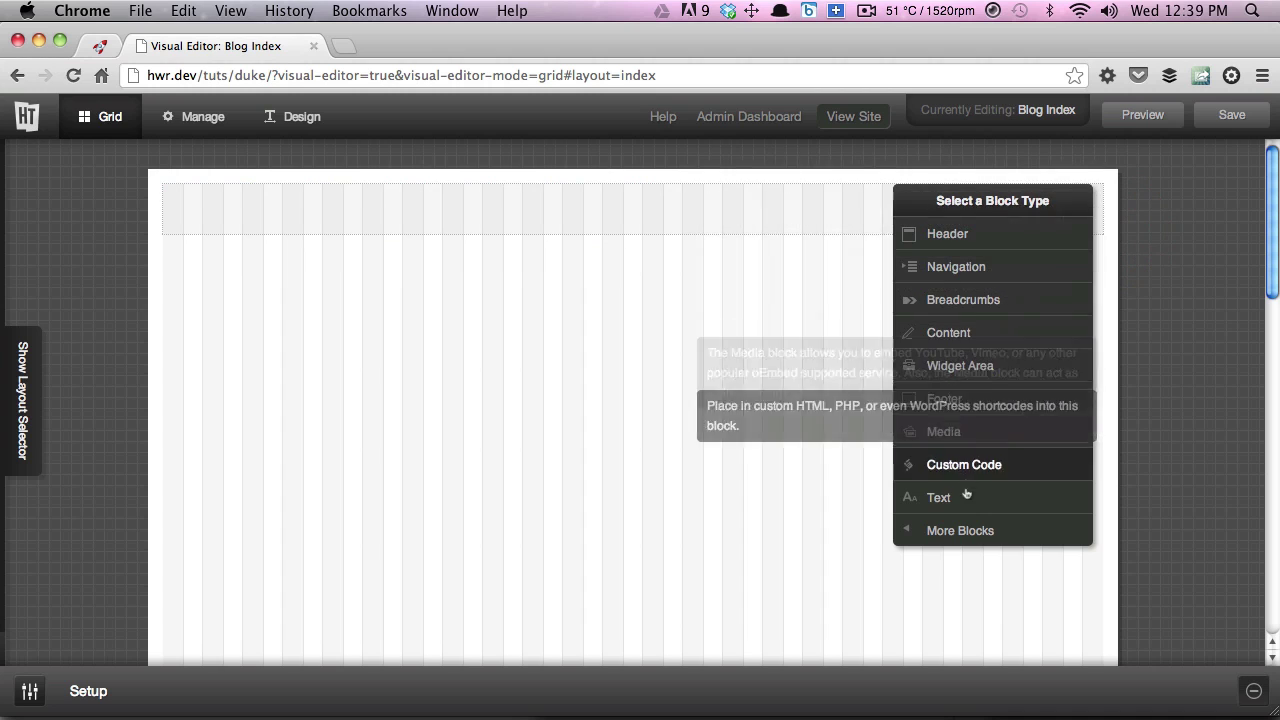
{"action": "mouse_move", "coordinate": [963, 533]}
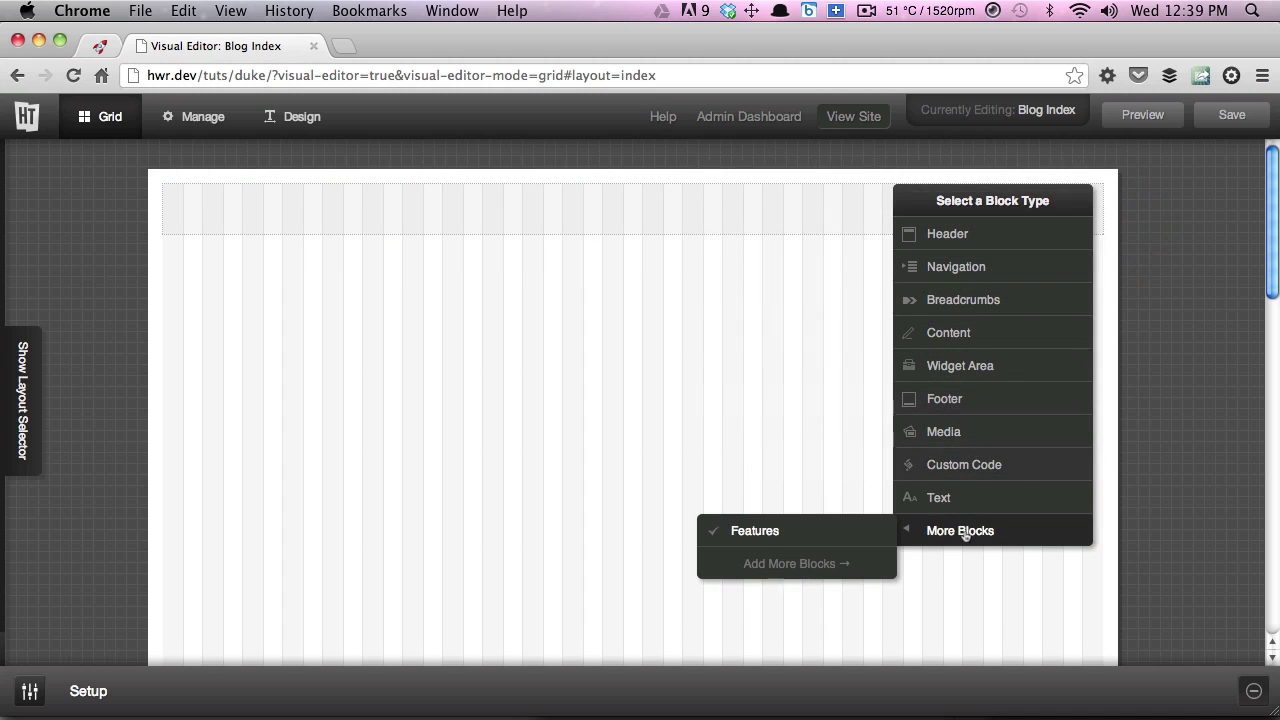
{"action": "left_click", "coordinate": [816, 531]}
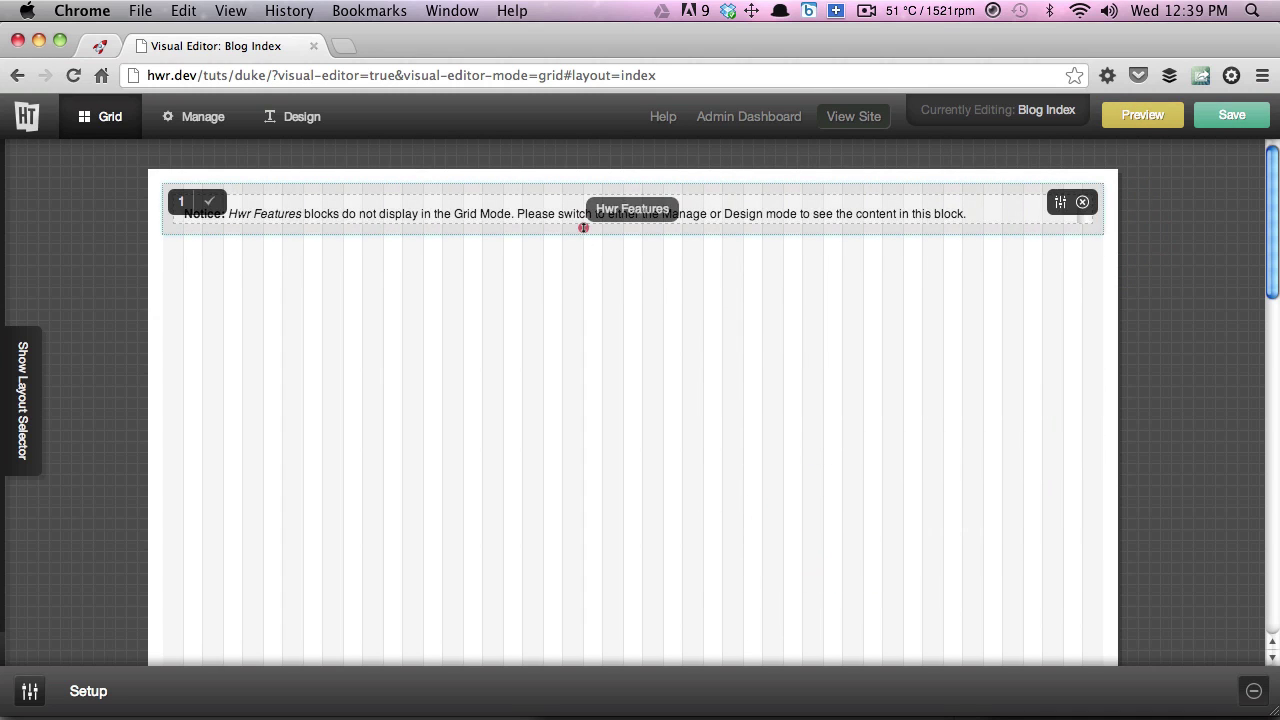
{"action": "left_click", "coordinate": [1250, 120]}
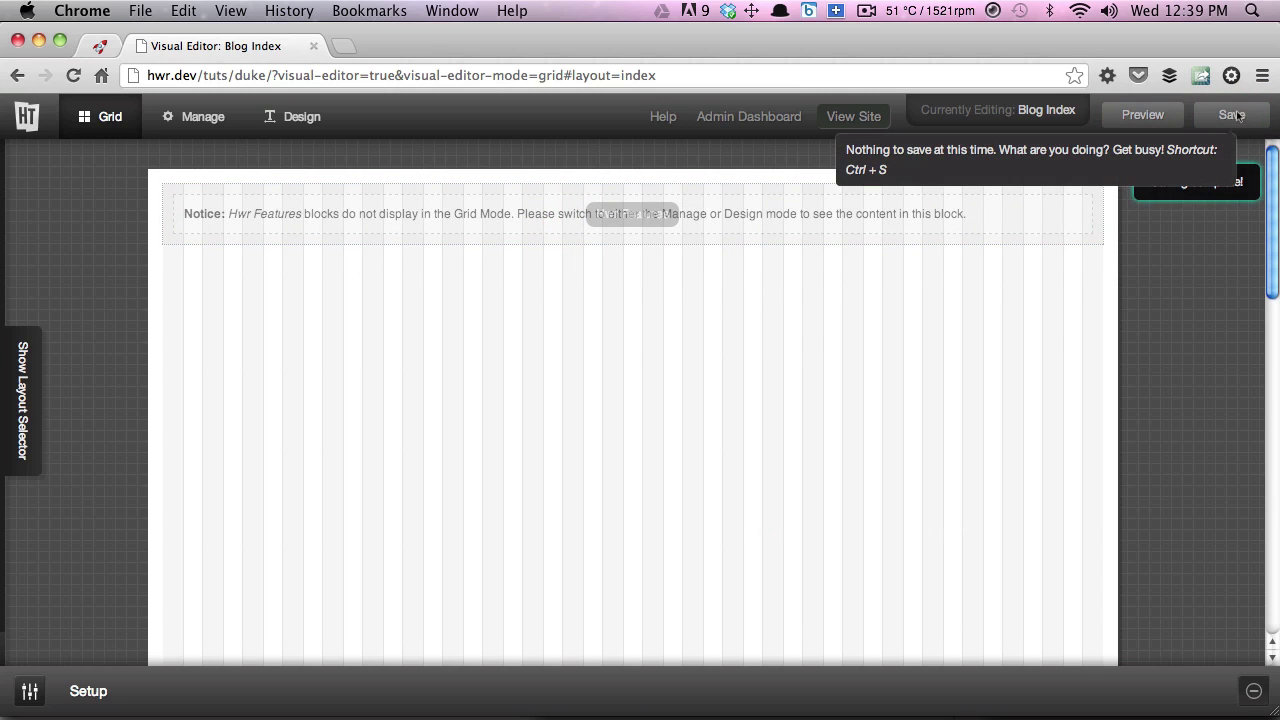
- Switch to Manage mode, open the Features block's options and enlarge the options area
{"action": "left_click", "coordinate": [174, 120]}
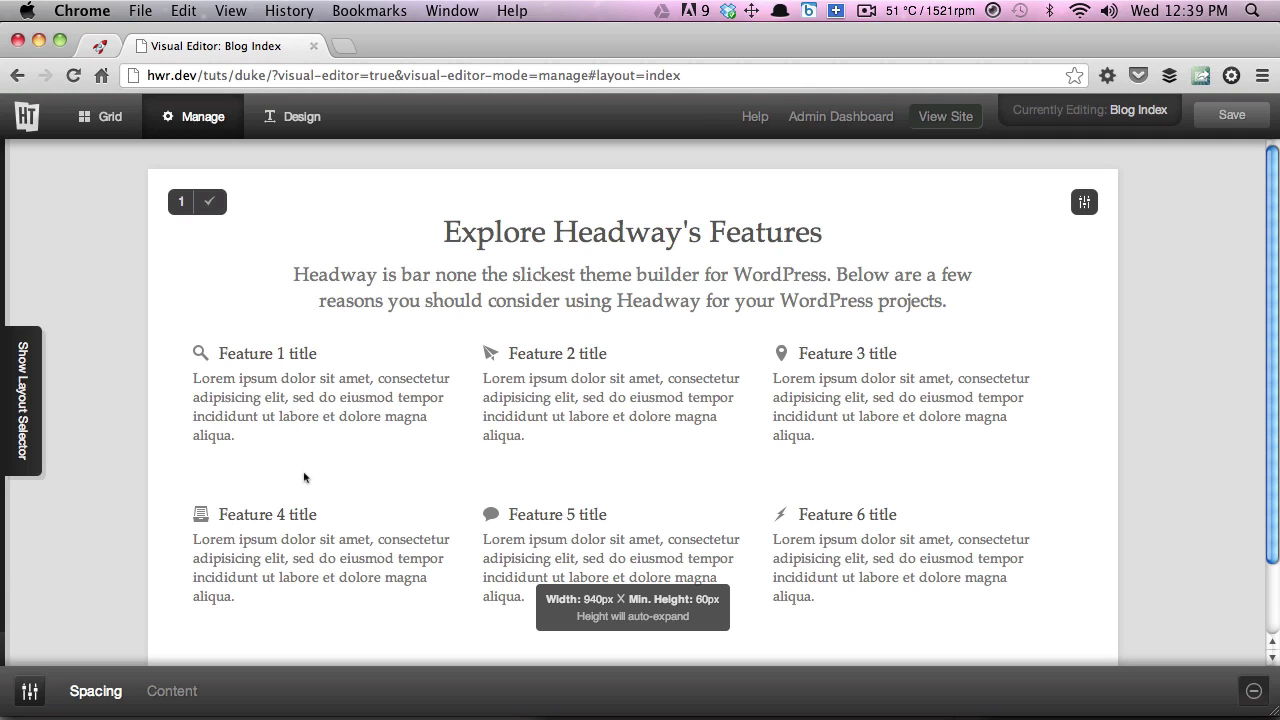
{"action": "left_click", "coordinate": [1084, 203]}
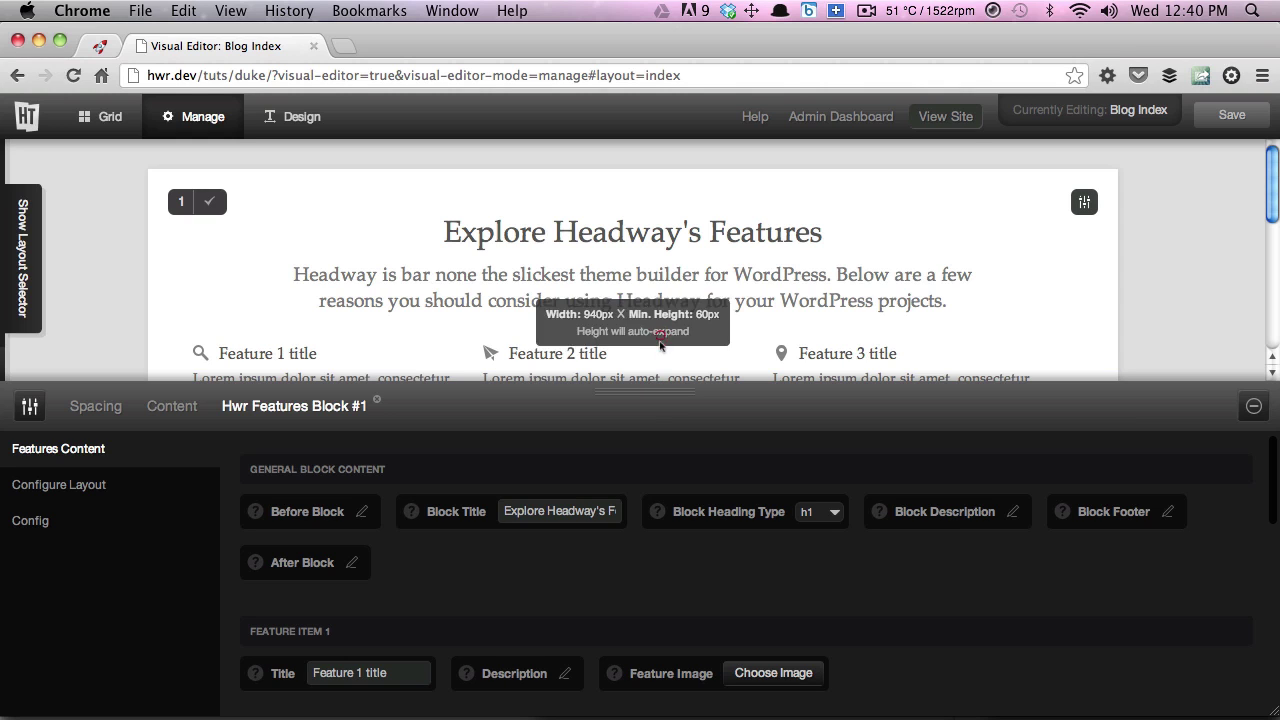
{"action": "left_click_drag", "start_coordinate": [648, 388], "coordinate": [651, 322]}
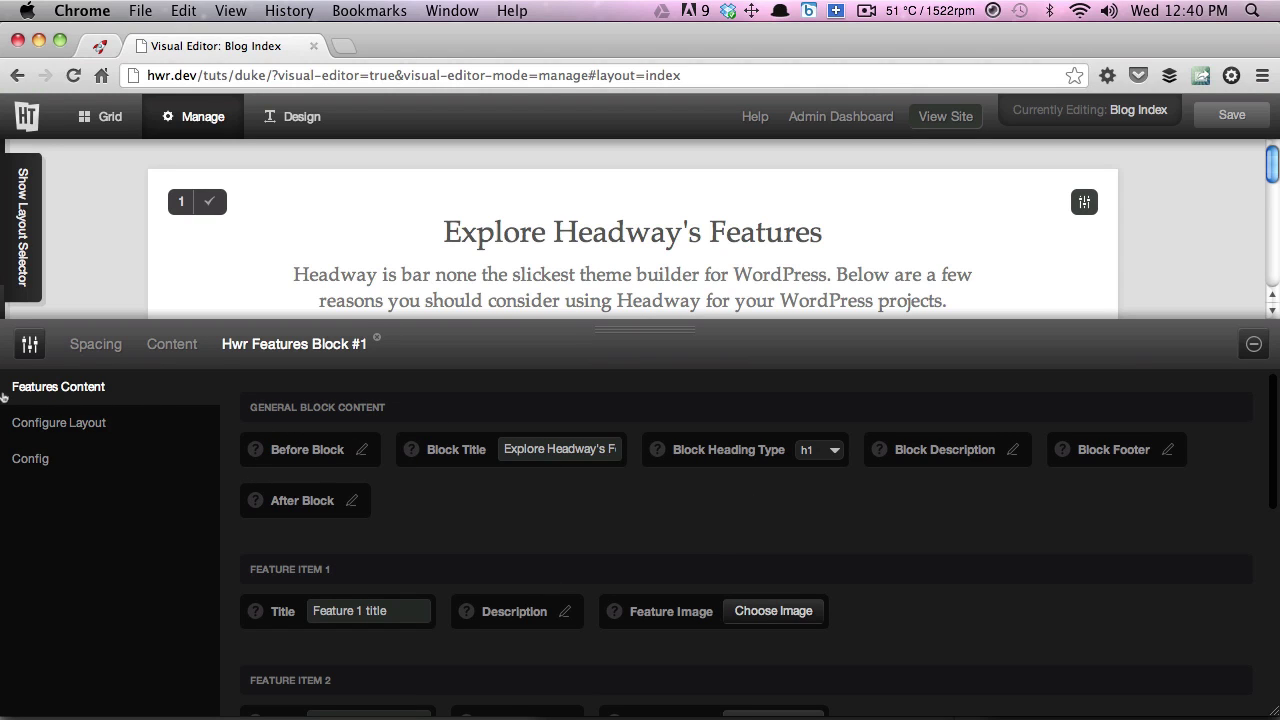
- Set the number of features to 3 in the Features block's layout configuration
{"action": "left_click", "coordinate": [6, 425]}
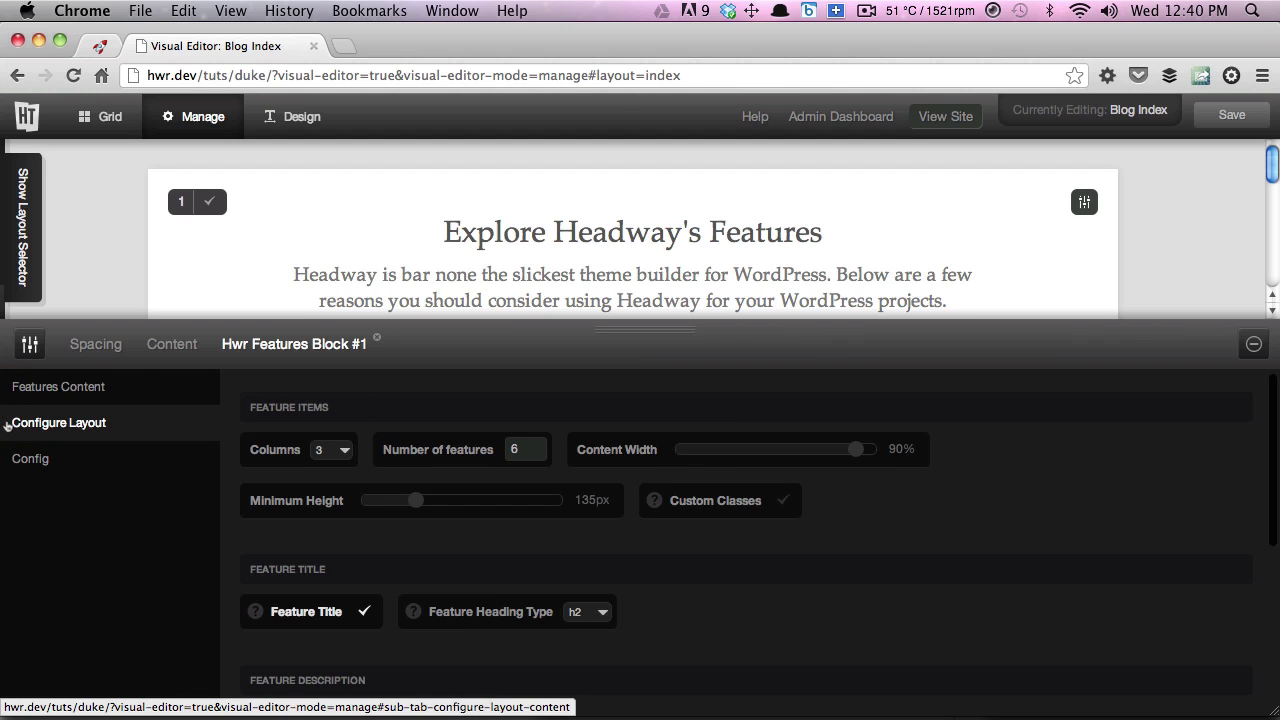
{"action": "scroll", "coordinate": [440, 246], "scroll_direction": "down", "scroll_amount": 5}
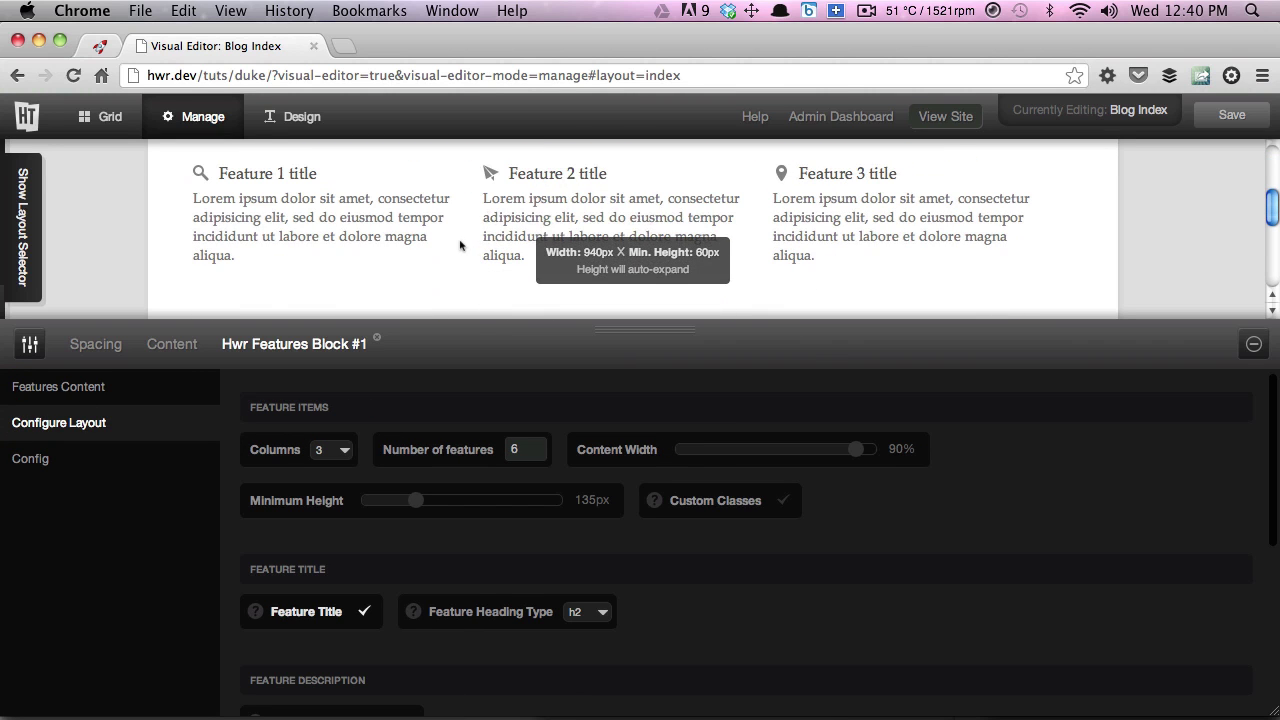
{"action": "scroll", "coordinate": [460, 245], "scroll_direction": "up", "scroll_amount": 5}
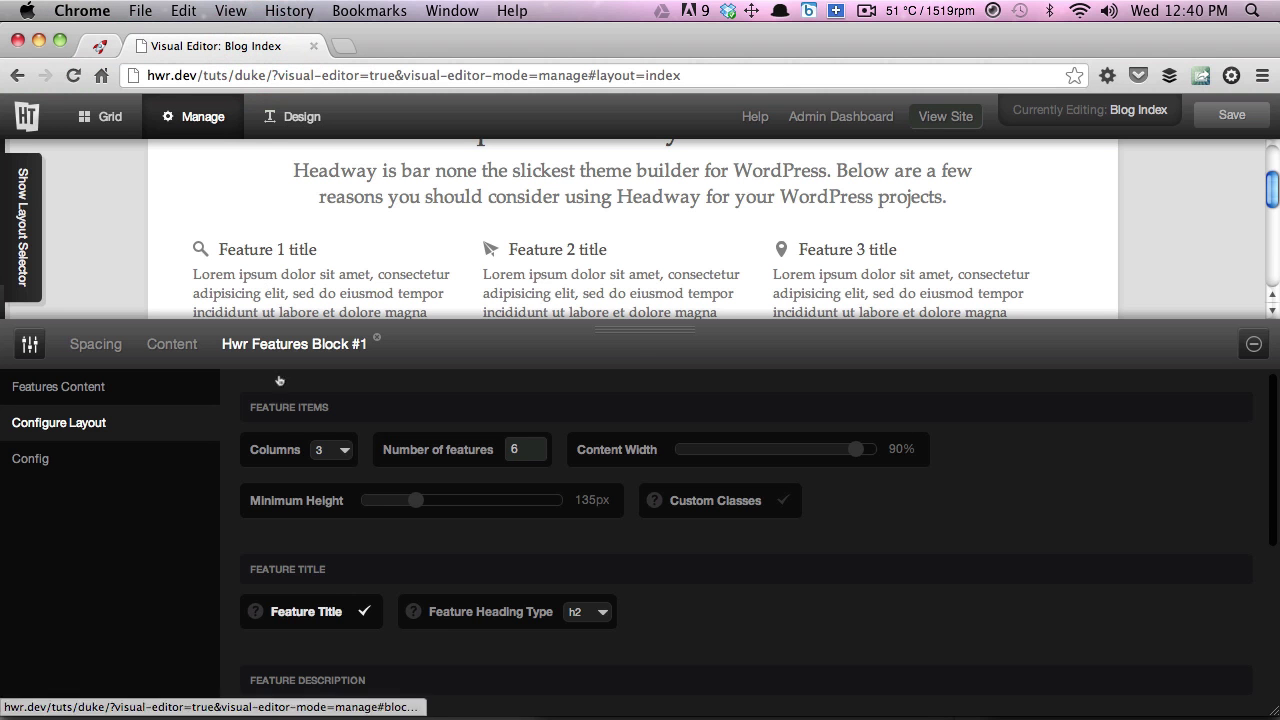
{"action": "double_click", "coordinate": [532, 448]}
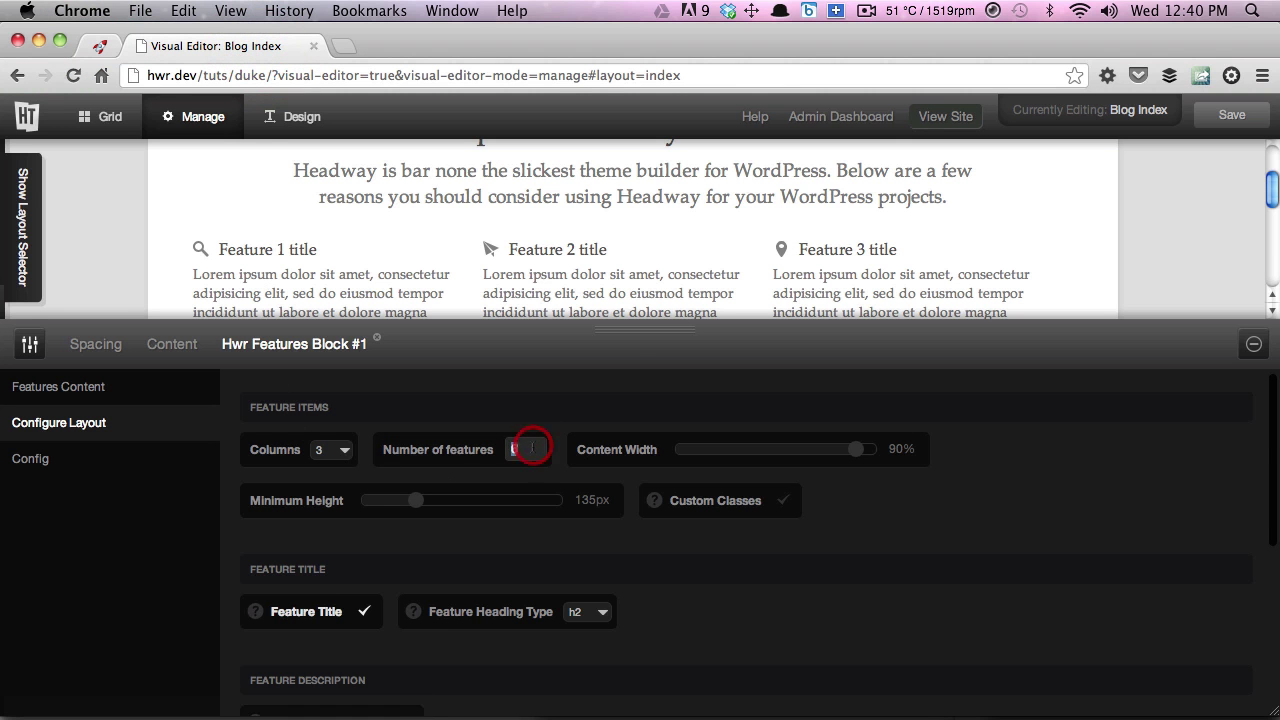
{"action": "type", "text": "3"}
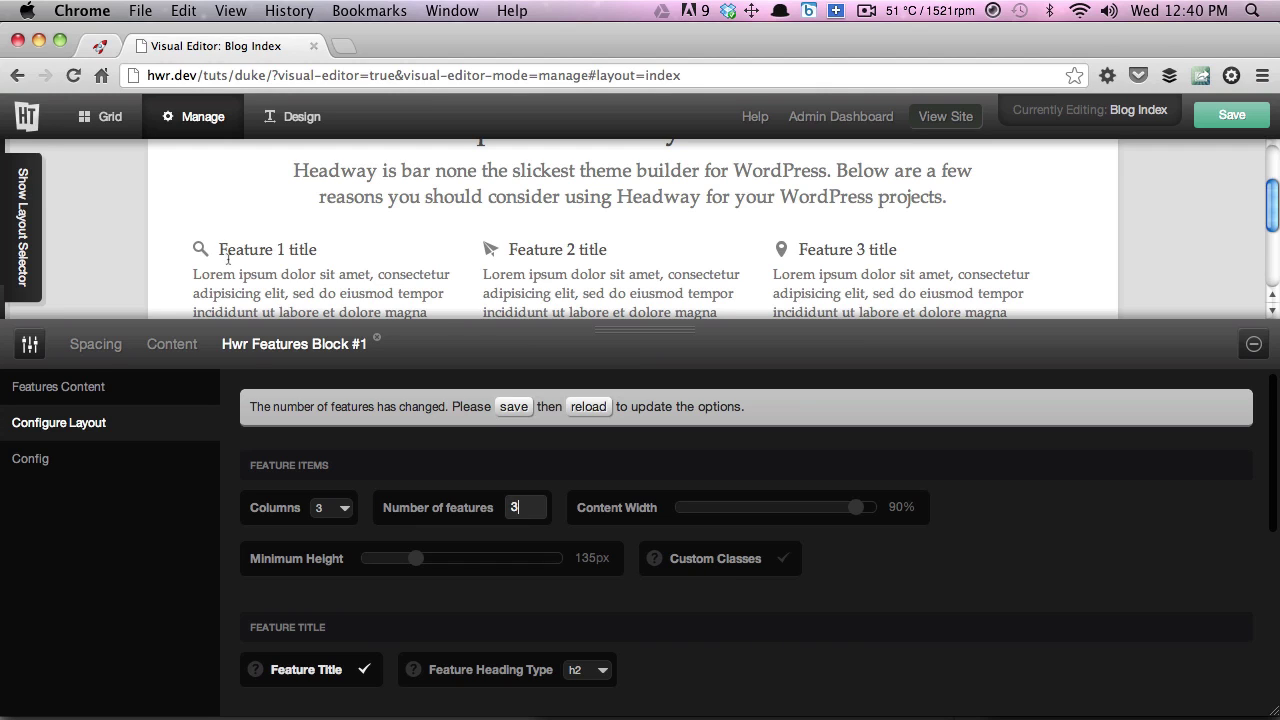
- Check the three-column section of the Duke demo and enable Custom Classes for the block's feature items
{"action": "left_click", "coordinate": [104, 50]}
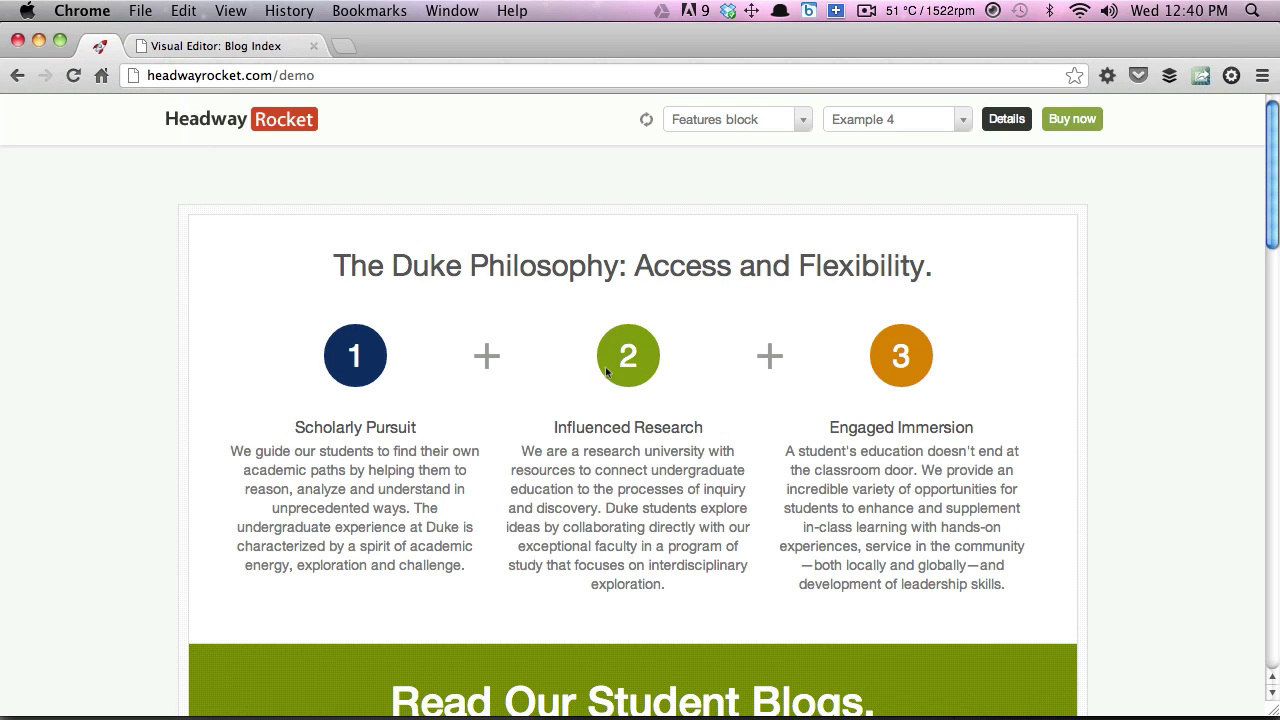
{"action": "left_click", "coordinate": [150, 46]}
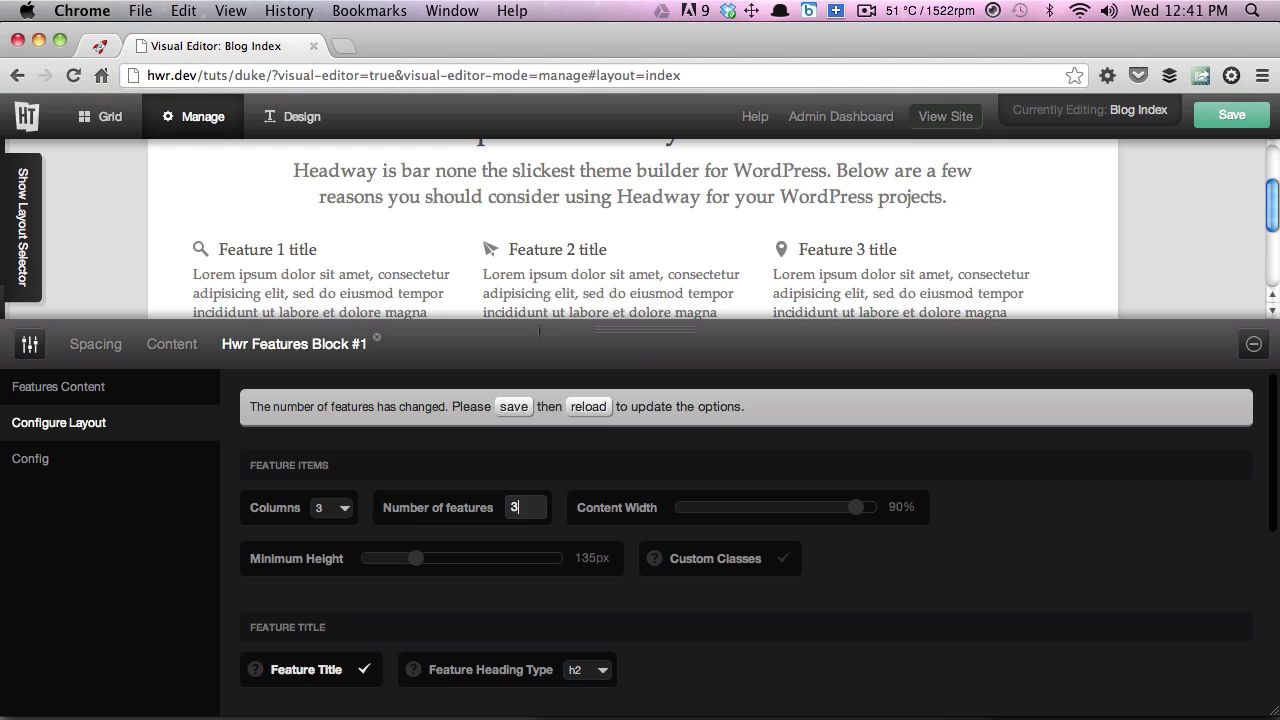
{"action": "left_click", "coordinate": [740, 566]}
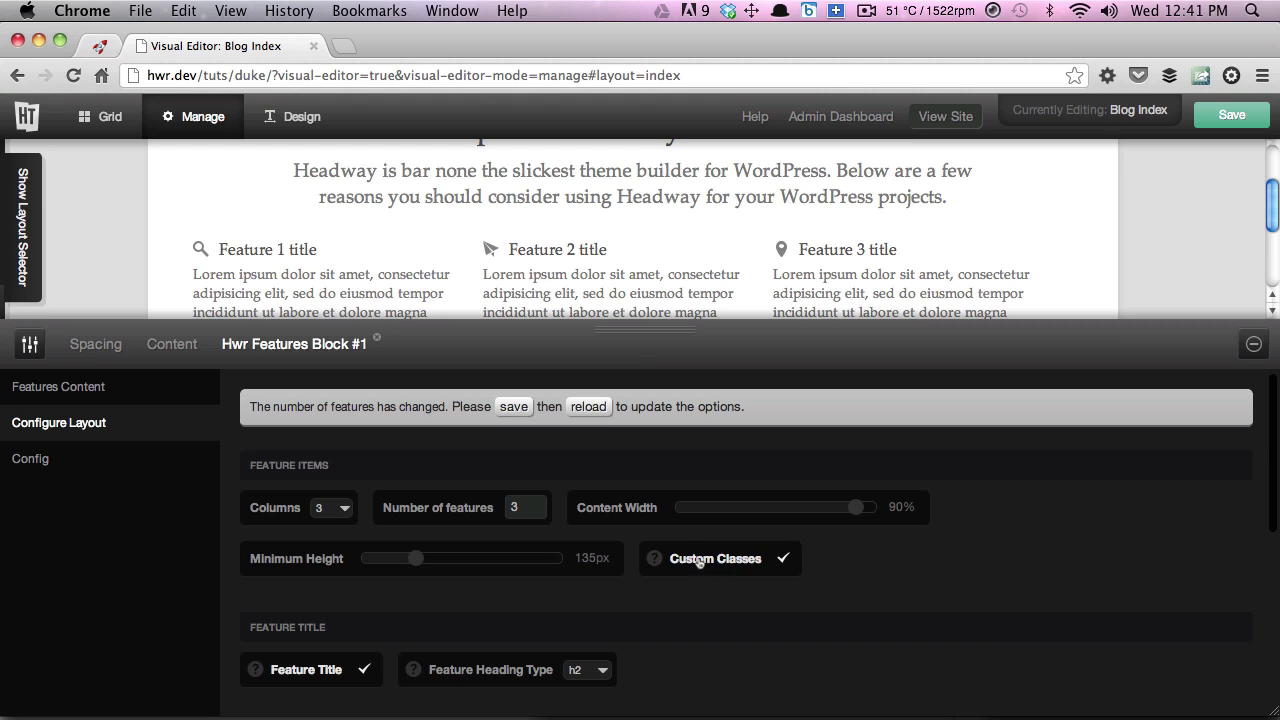
- Turn off the Feature Image option for the Features block
{"action": "scroll", "coordinate": [796, 548], "scroll_direction": "down", "scroll_amount": 4}
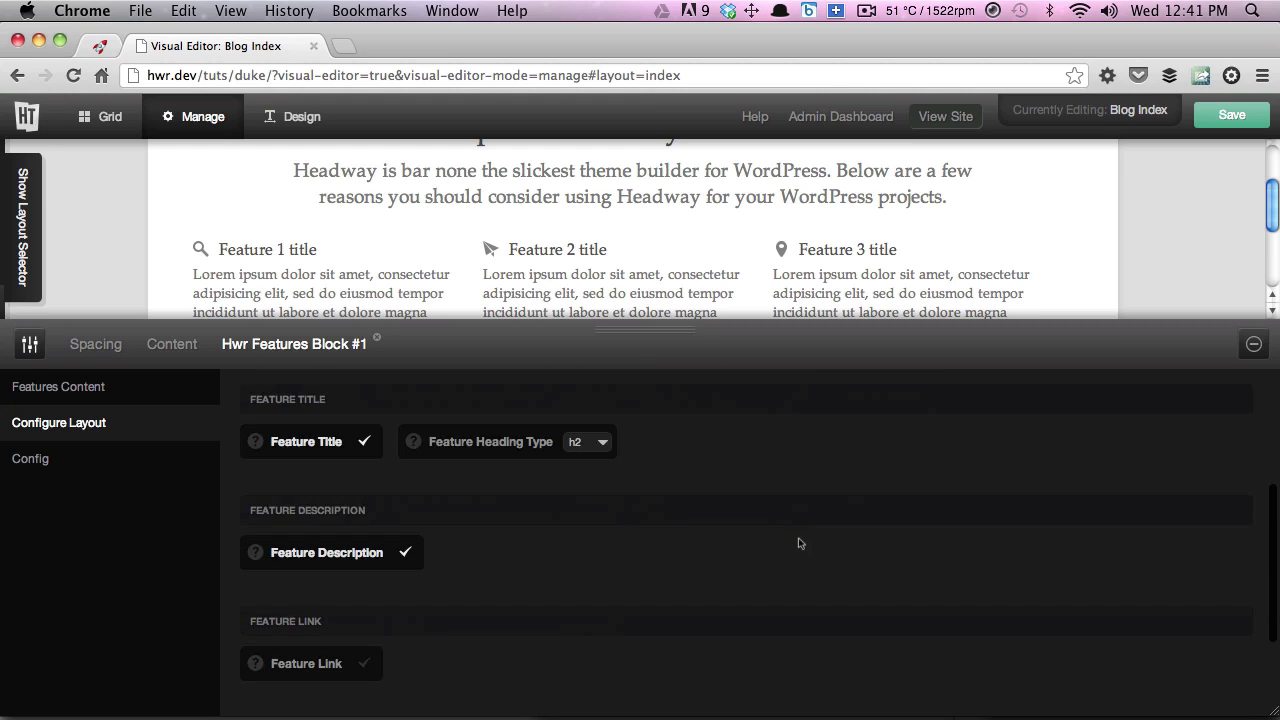
{"action": "scroll", "coordinate": [580, 606], "scroll_direction": "down", "scroll_amount": 3}
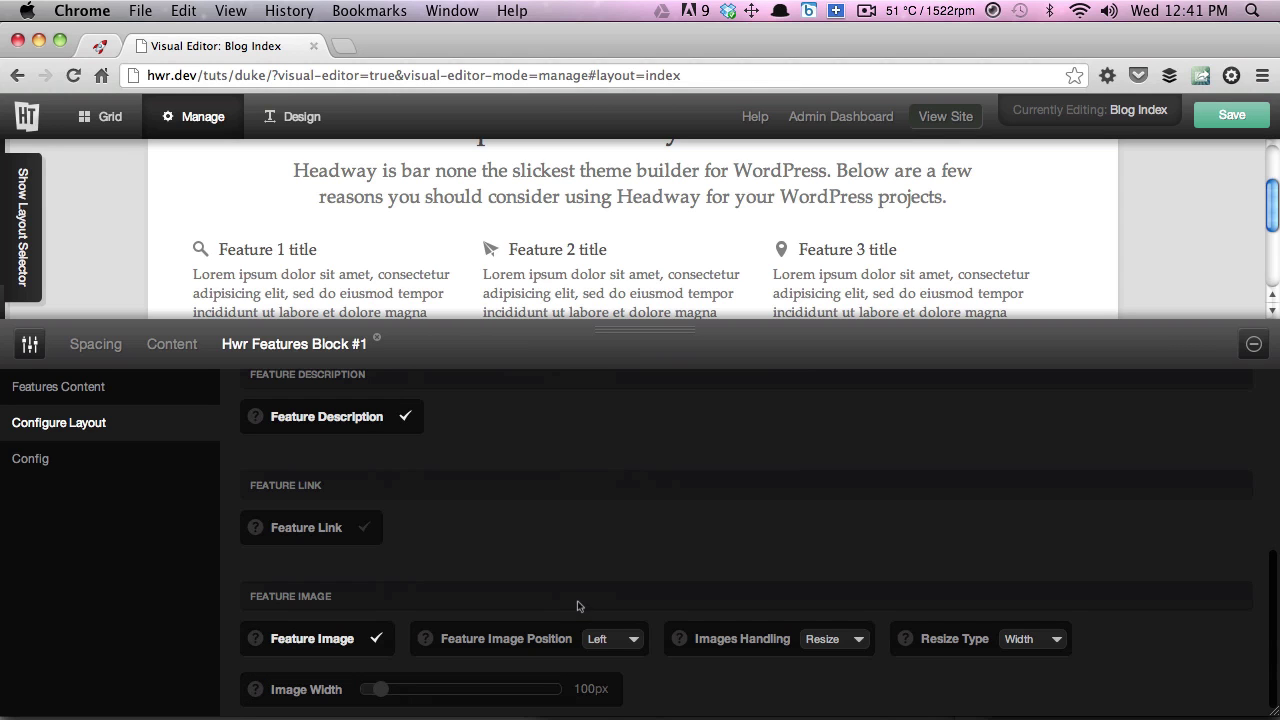
{"action": "left_click", "coordinate": [330, 642]}
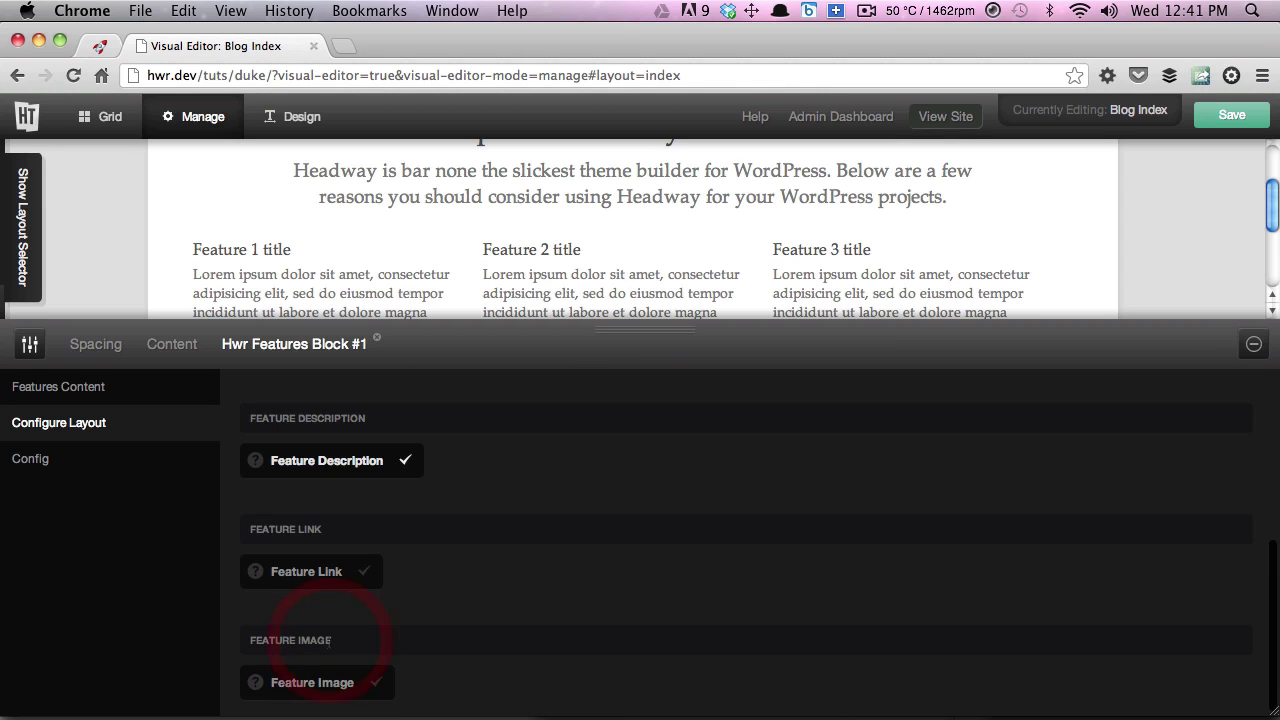
- Save the changed feature count, reload the visual editor to update the options, and reopen the Features block's options
{"action": "scroll", "coordinate": [341, 614], "scroll_direction": "up", "scroll_amount": 5}
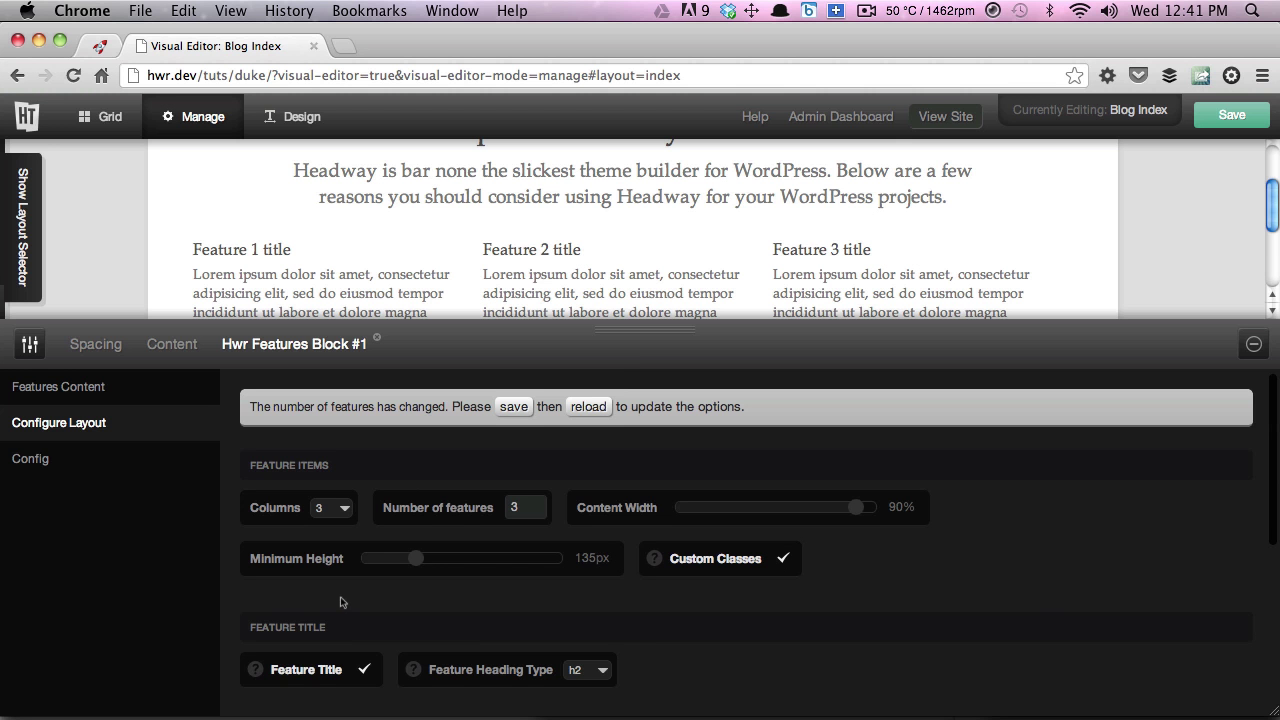
{"action": "left_click", "coordinate": [512, 407]}
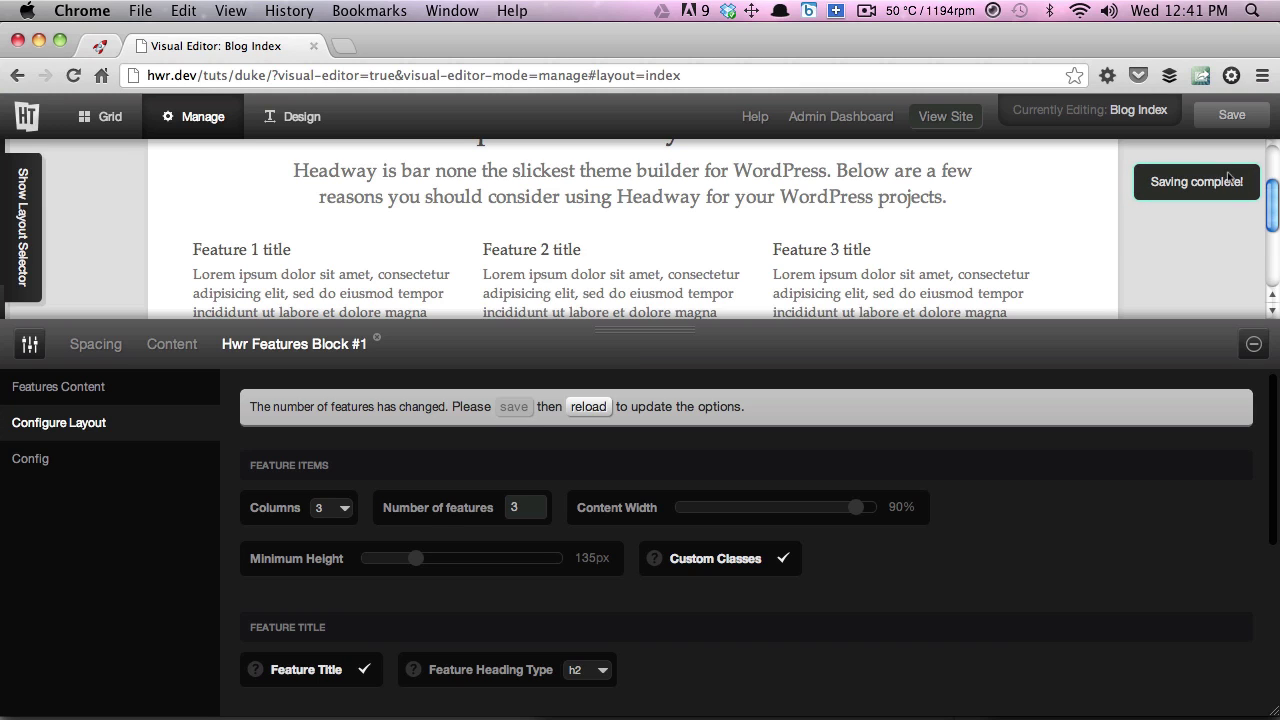
{"action": "left_click", "coordinate": [588, 410]}
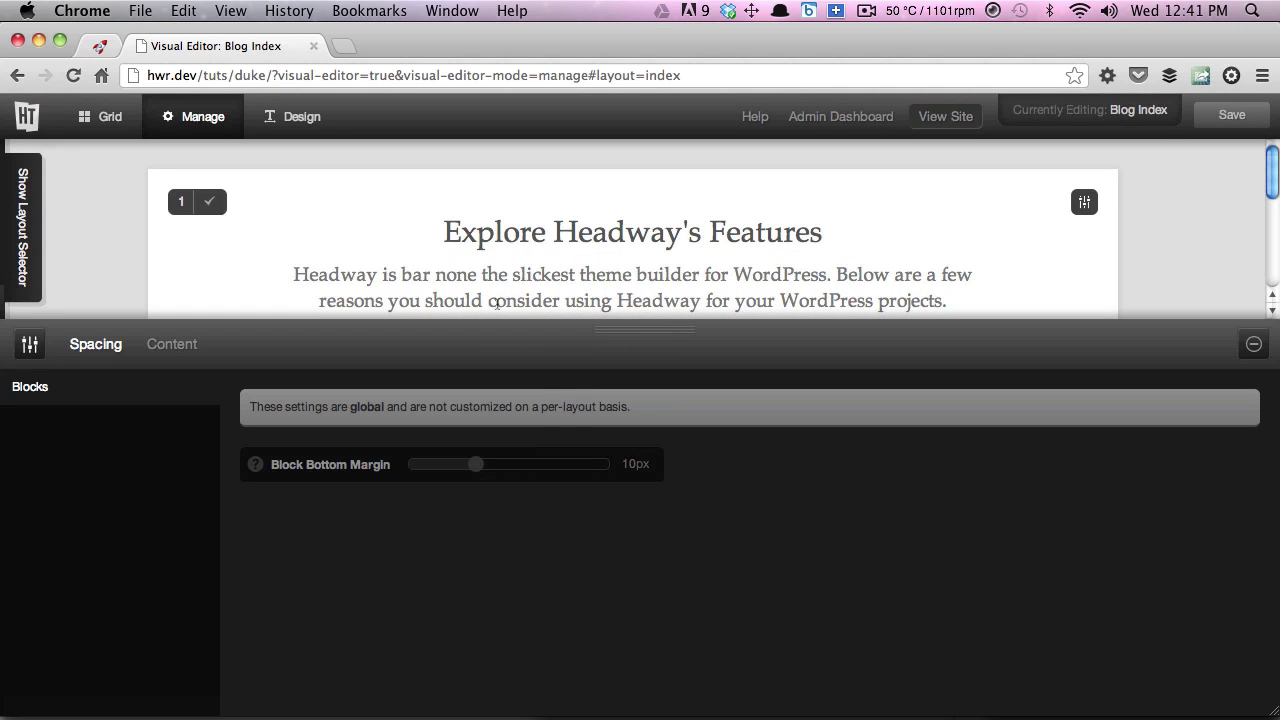
{"action": "scroll", "coordinate": [494, 272], "scroll_direction": "down", "scroll_amount": 3}
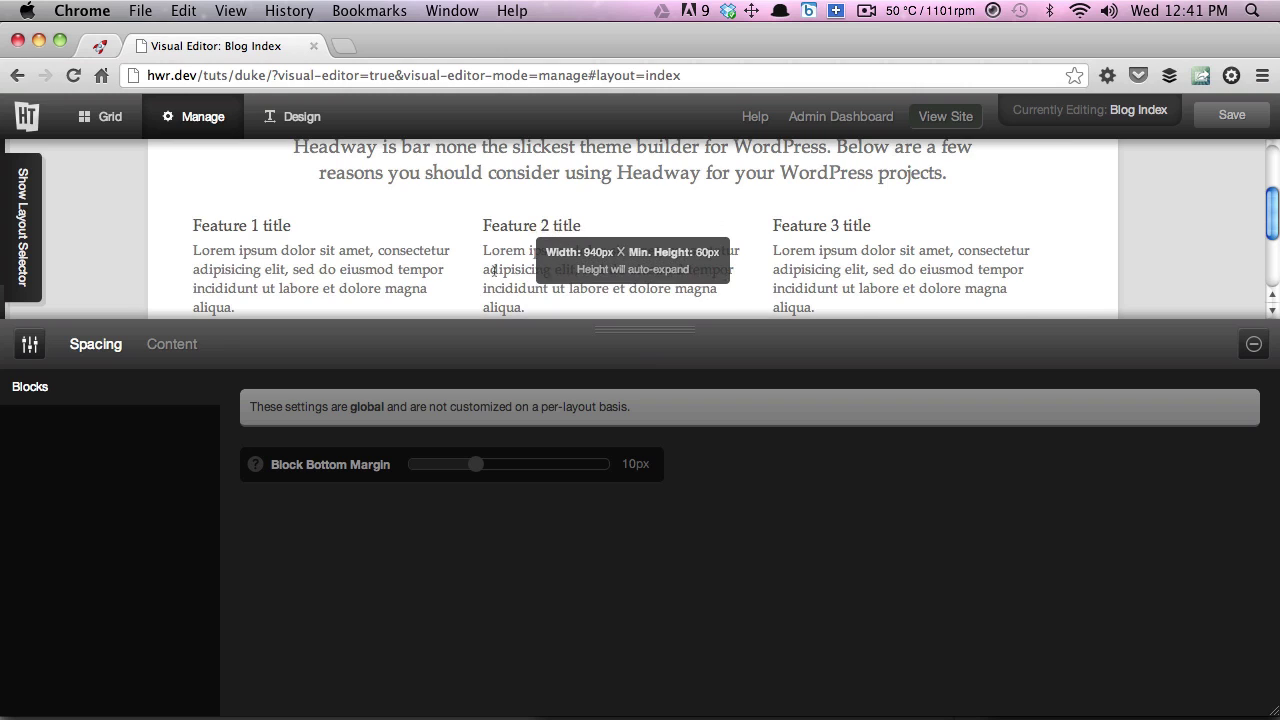
{"action": "scroll", "coordinate": [494, 272], "scroll_direction": "up", "scroll_amount": 3}
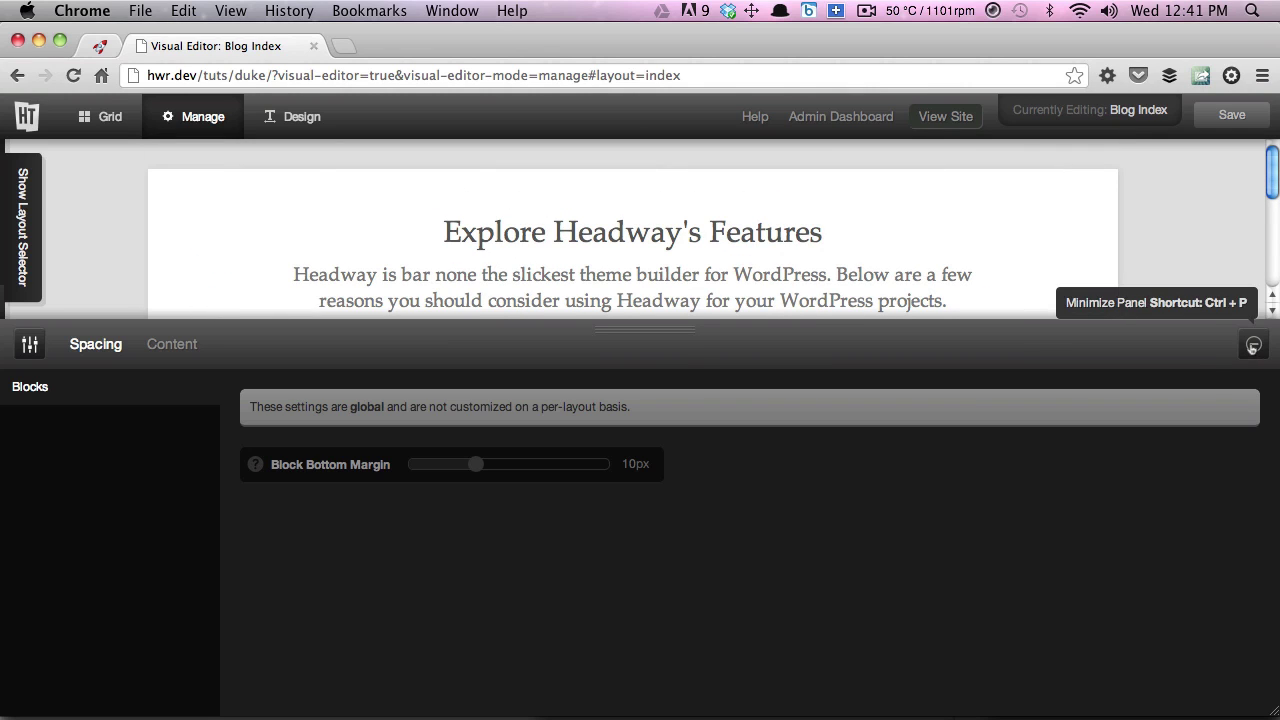
{"action": "left_click", "coordinate": [1084, 202]}
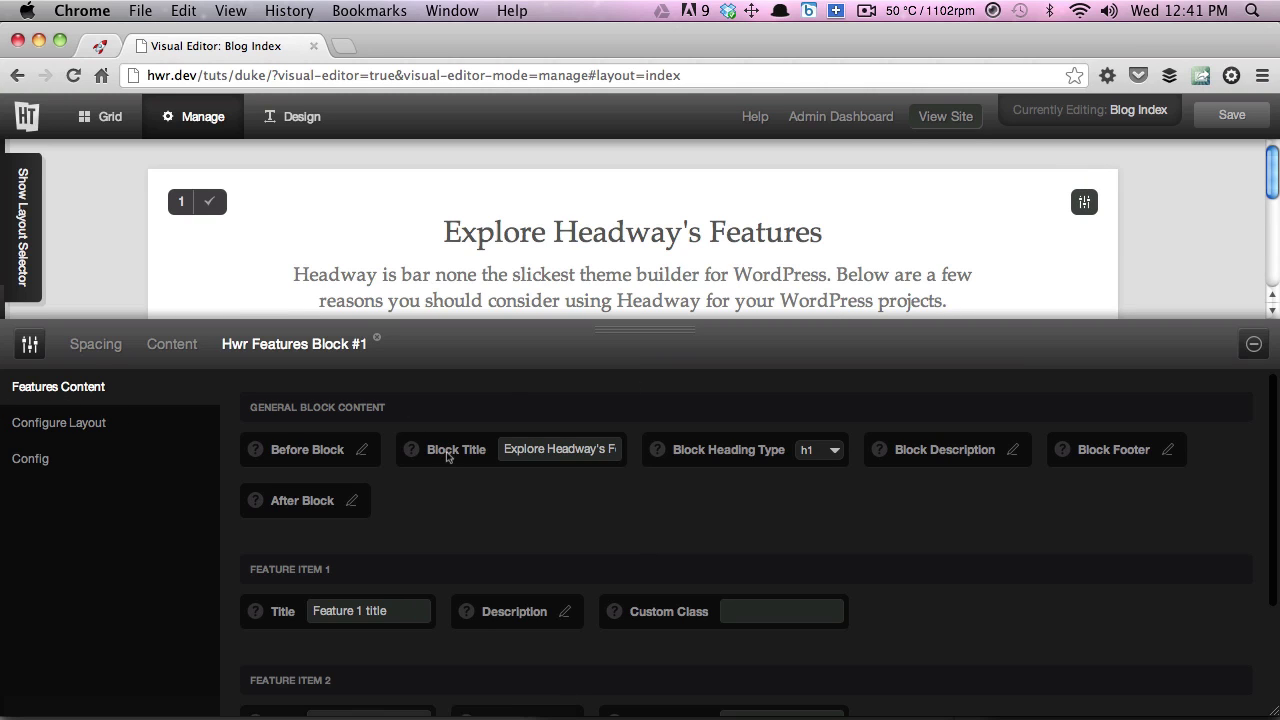
- Examine the Features block's title, block description and the content fields of its three feature items against the page preview
{"action": "double_click", "coordinate": [537, 448]}
{"action": "triple_click", "coordinate": [537, 448]}
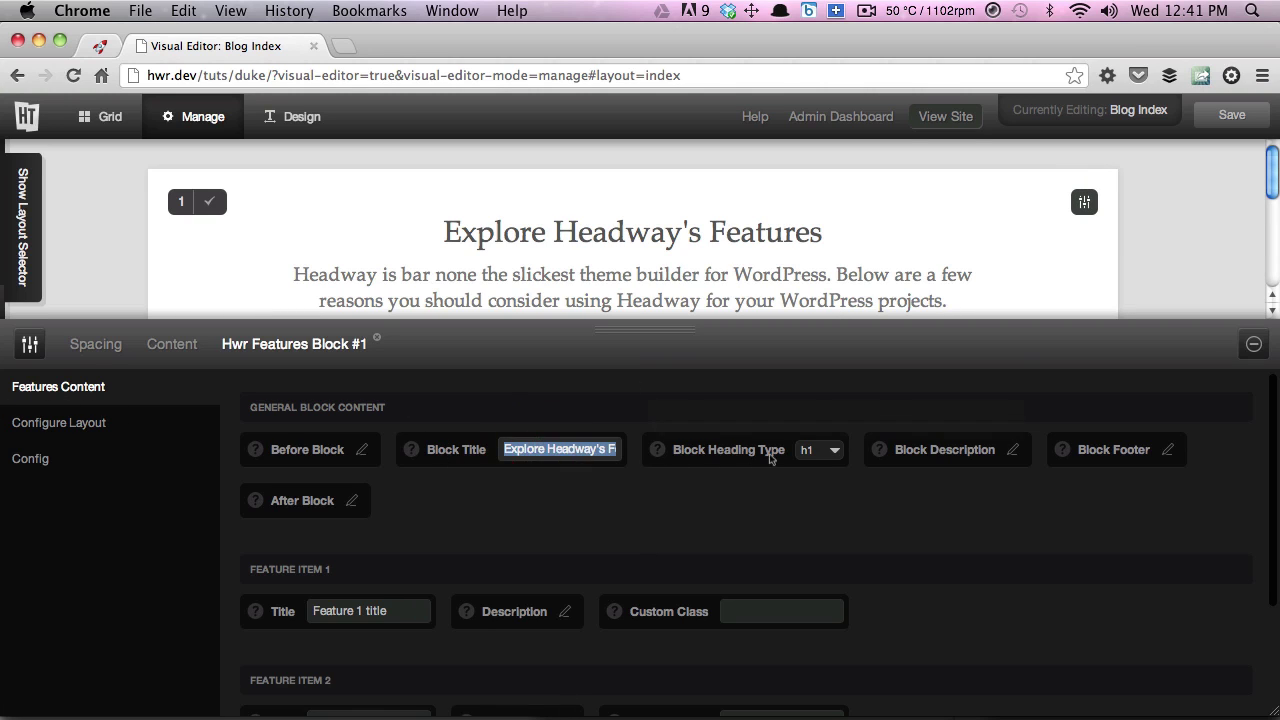
{"action": "left_click", "coordinate": [1014, 448]}
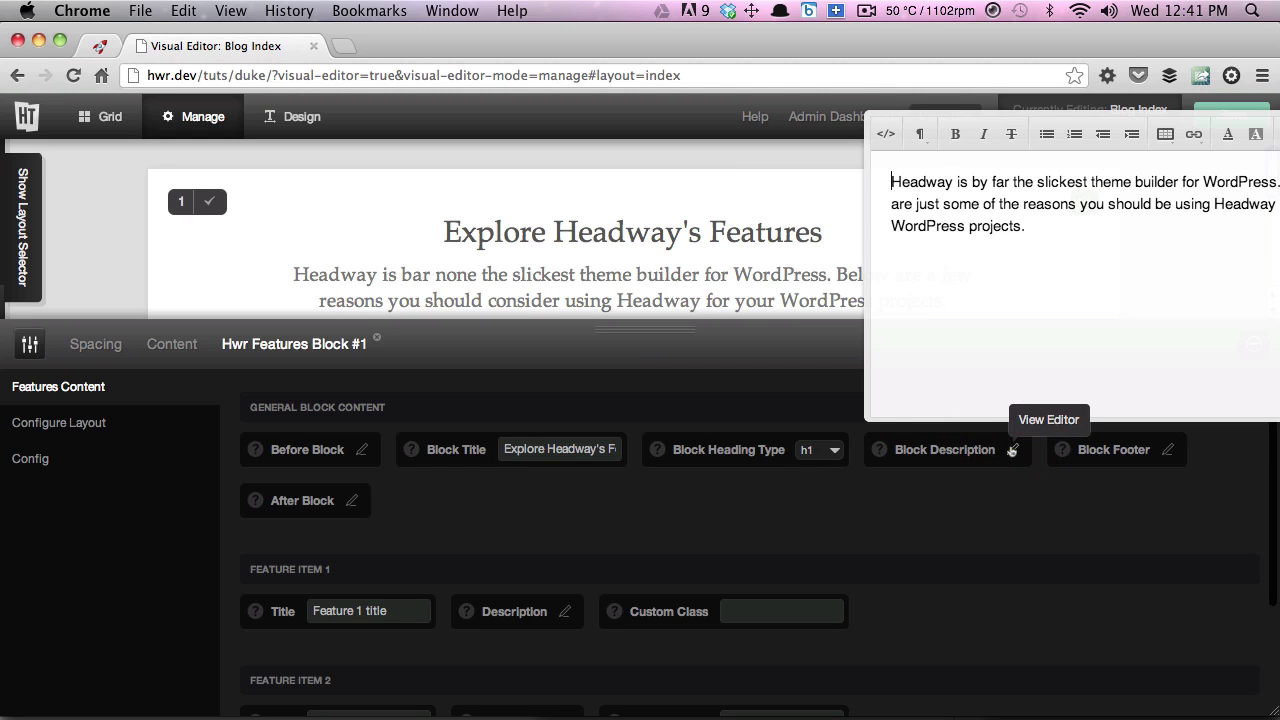
{"action": "left_click", "coordinate": [1000, 512]}
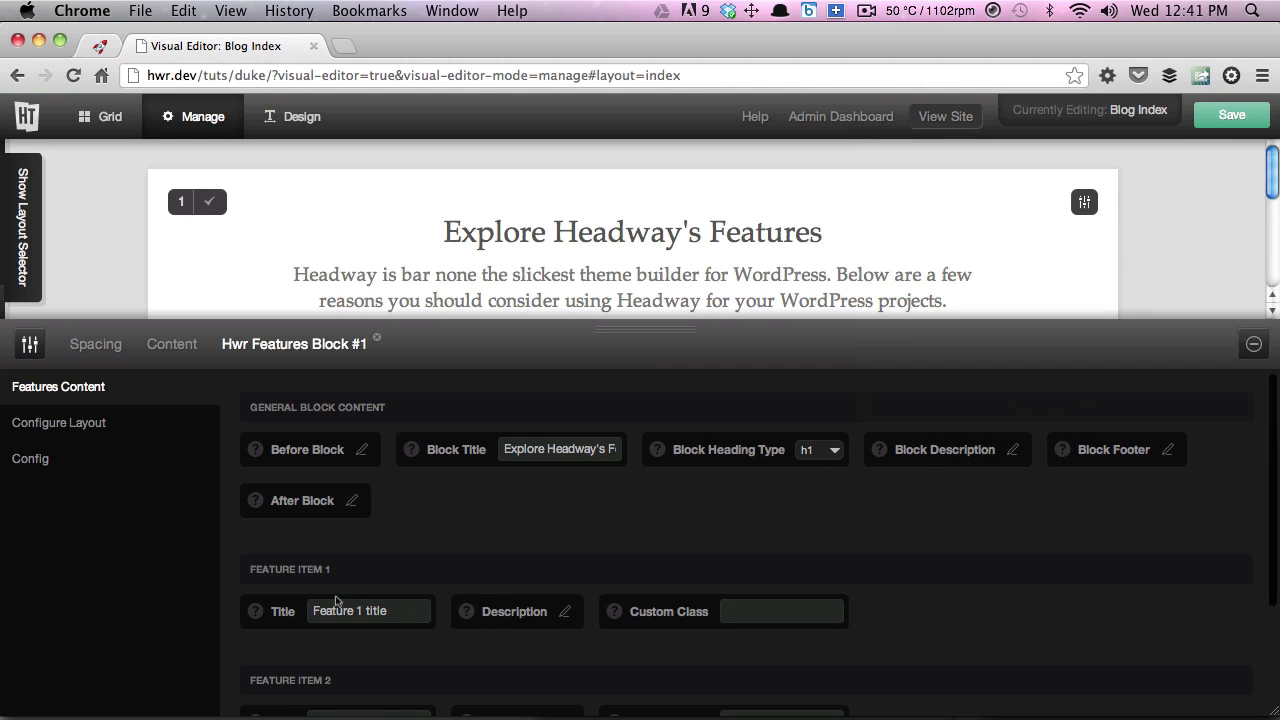
{"action": "scroll", "coordinate": [287, 583], "scroll_direction": "down", "scroll_amount": 3}
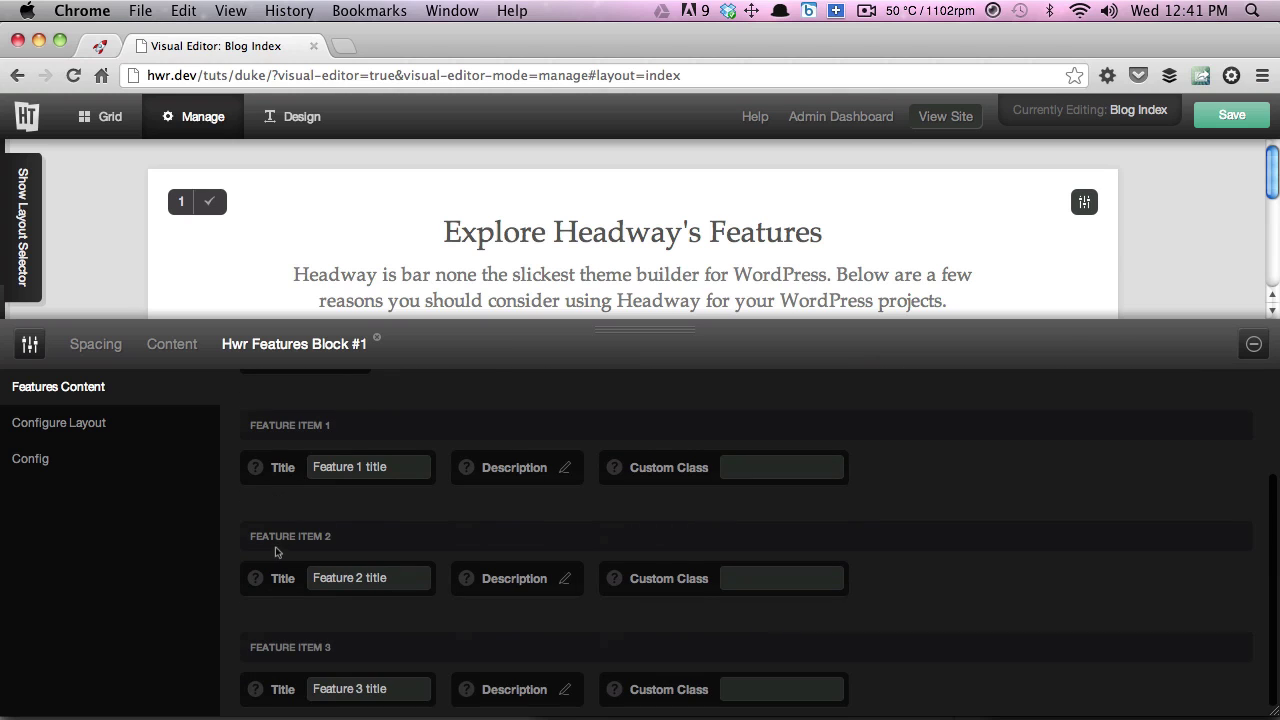
{"action": "double_click", "coordinate": [336, 467]}
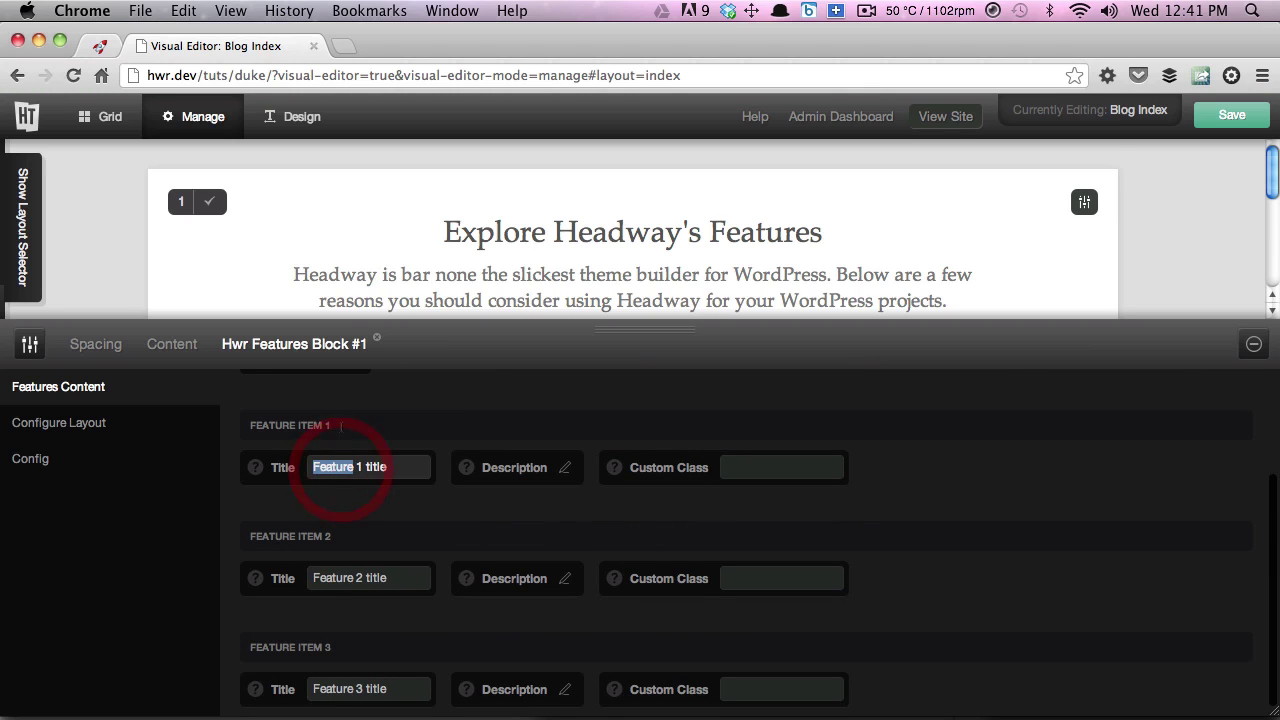
{"action": "scroll", "coordinate": [355, 215], "scroll_direction": "down", "scroll_amount": 2}
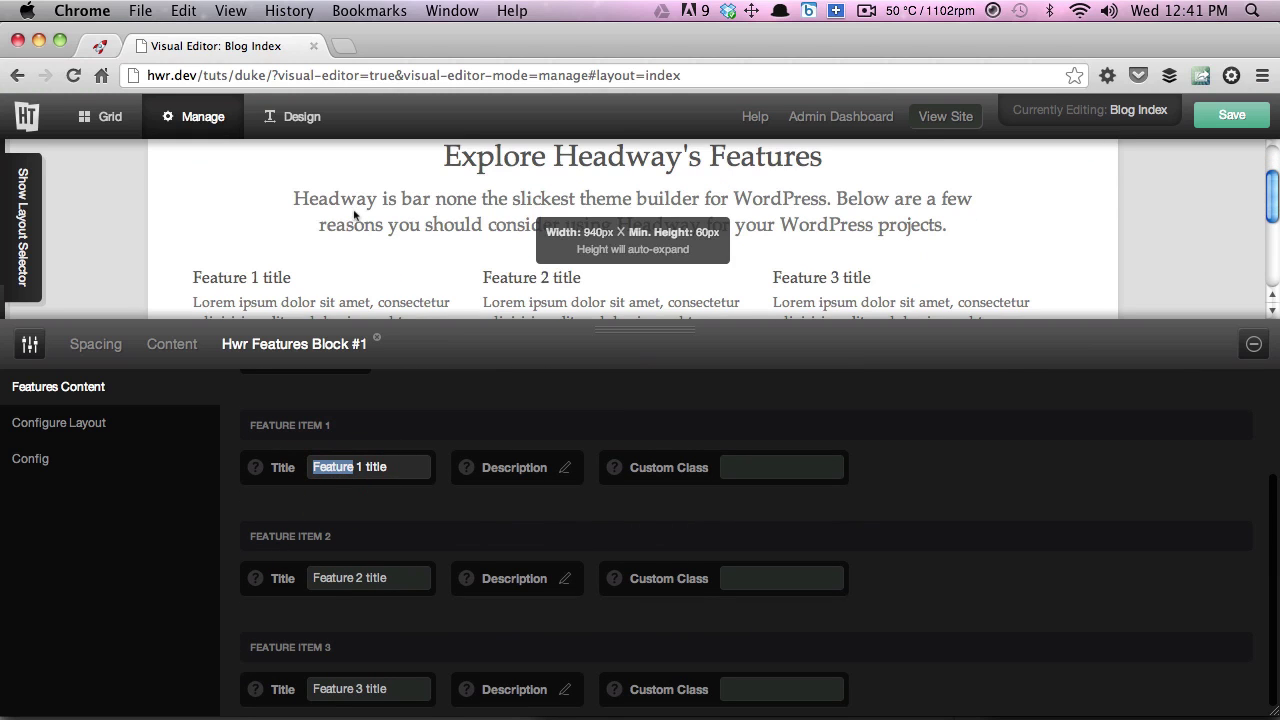
{"action": "left_click", "coordinate": [272, 280]}
{"action": "left_click", "coordinate": [272, 278]}
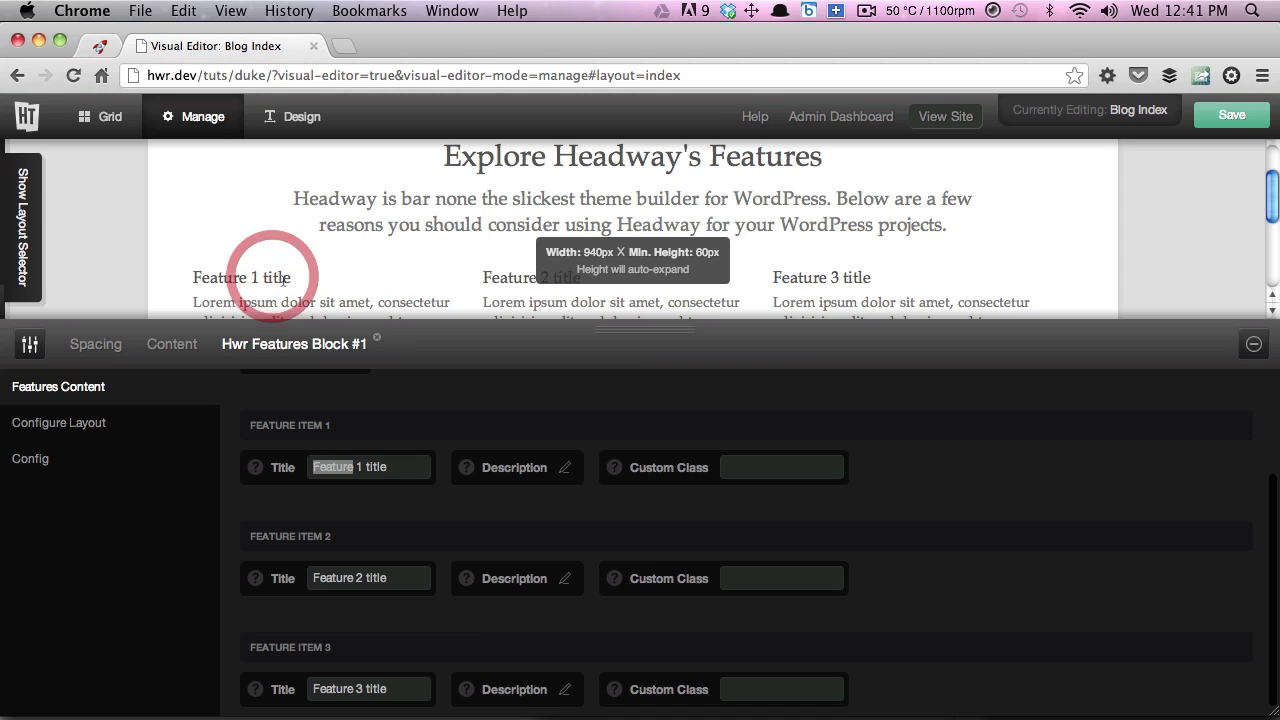
{"action": "double_click", "coordinate": [343, 578]}
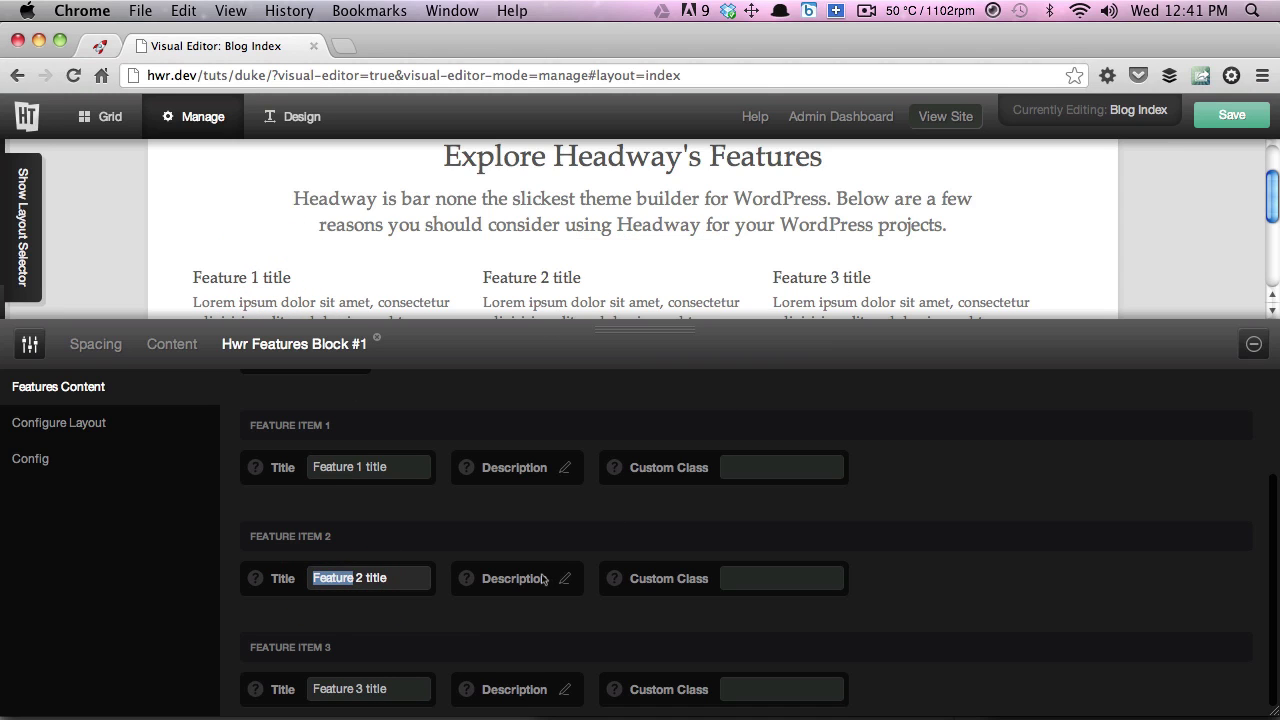
{"action": "scroll", "coordinate": [535, 570], "scroll_direction": "up", "scroll_amount": 3}
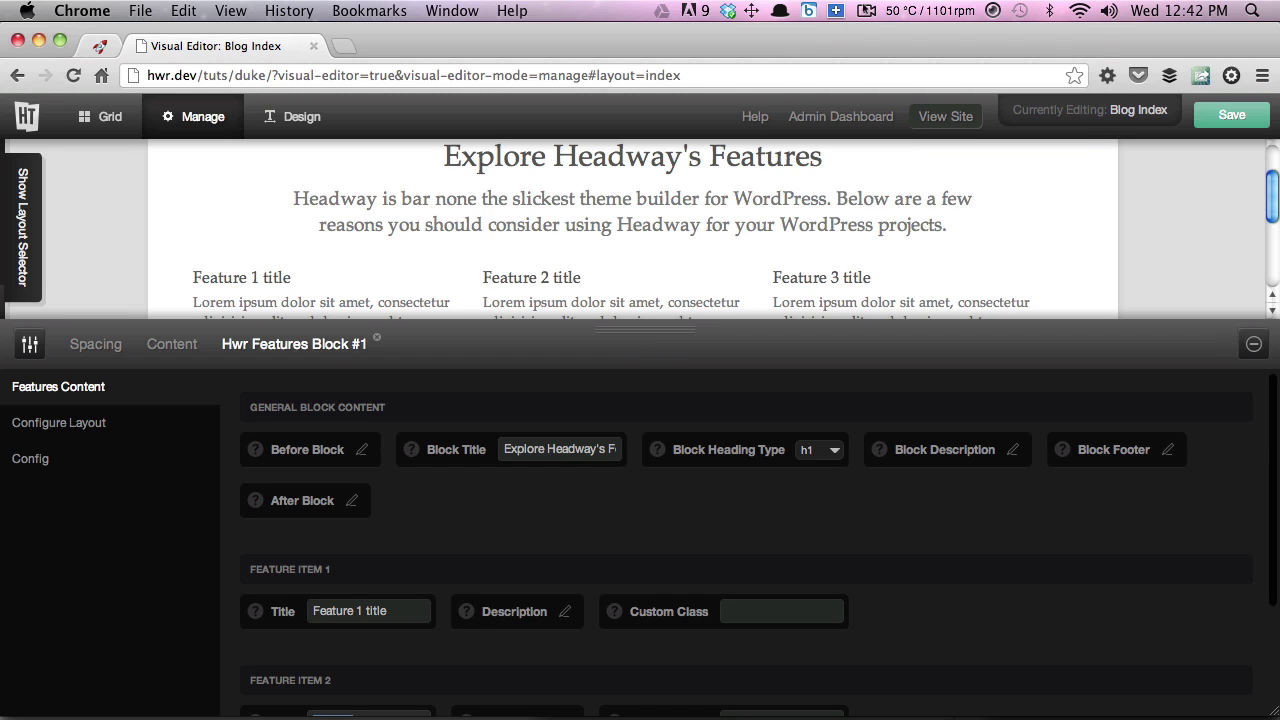
{"action": "left_click", "coordinate": [866, 11]}
{"action": "left_click", "coordinate": [877, 108]}
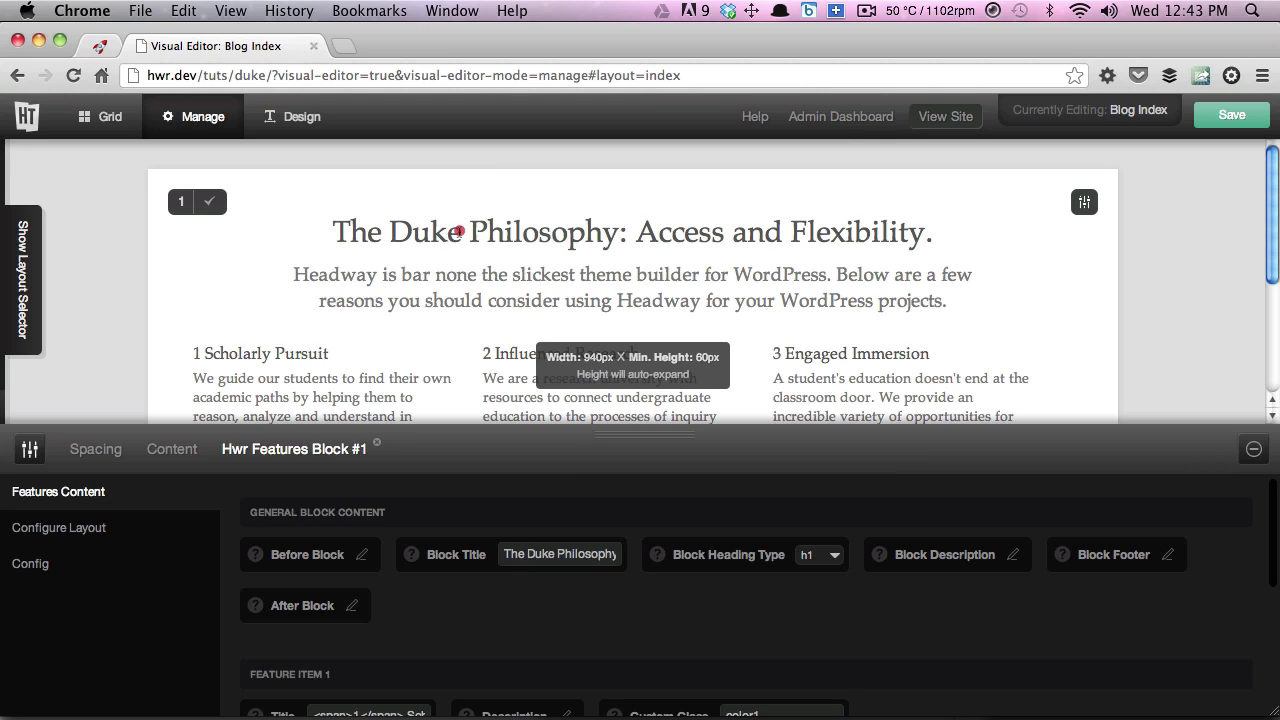
{"action": "left_click", "coordinate": [459, 231]}
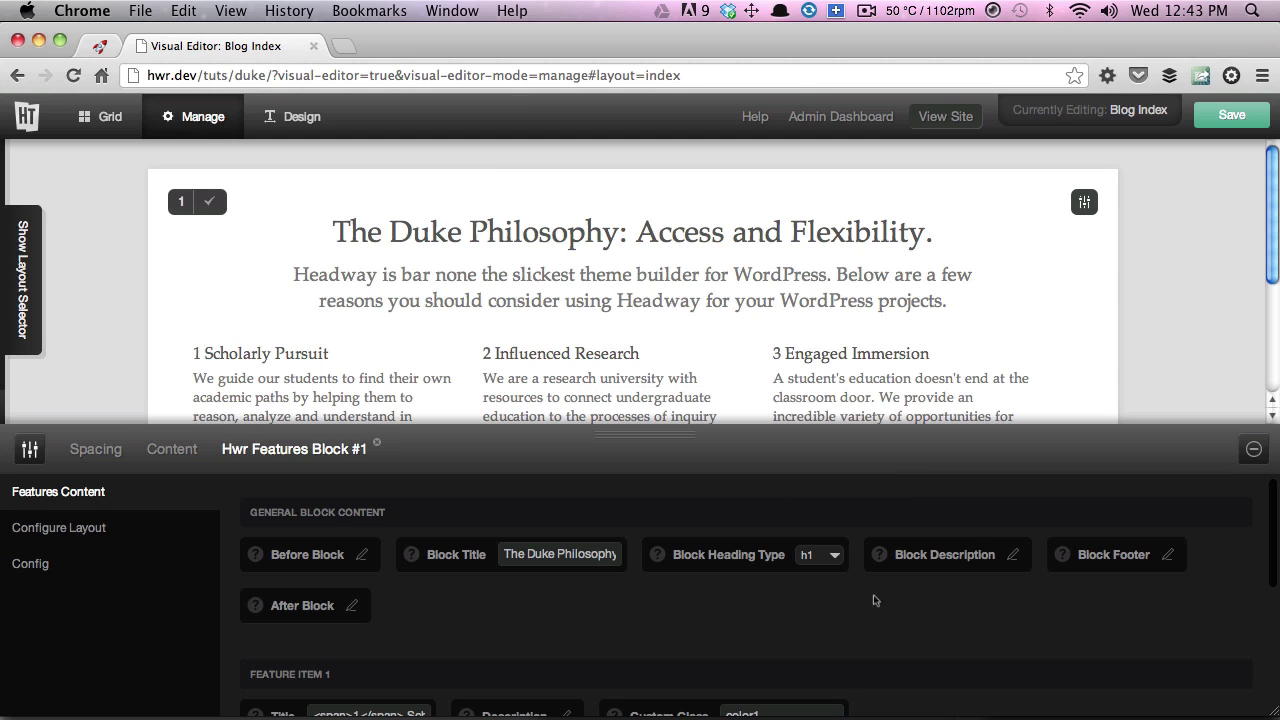
- Delete all the text of the Features block's description and close its editor
{"action": "left_click", "coordinate": [1011, 555]}
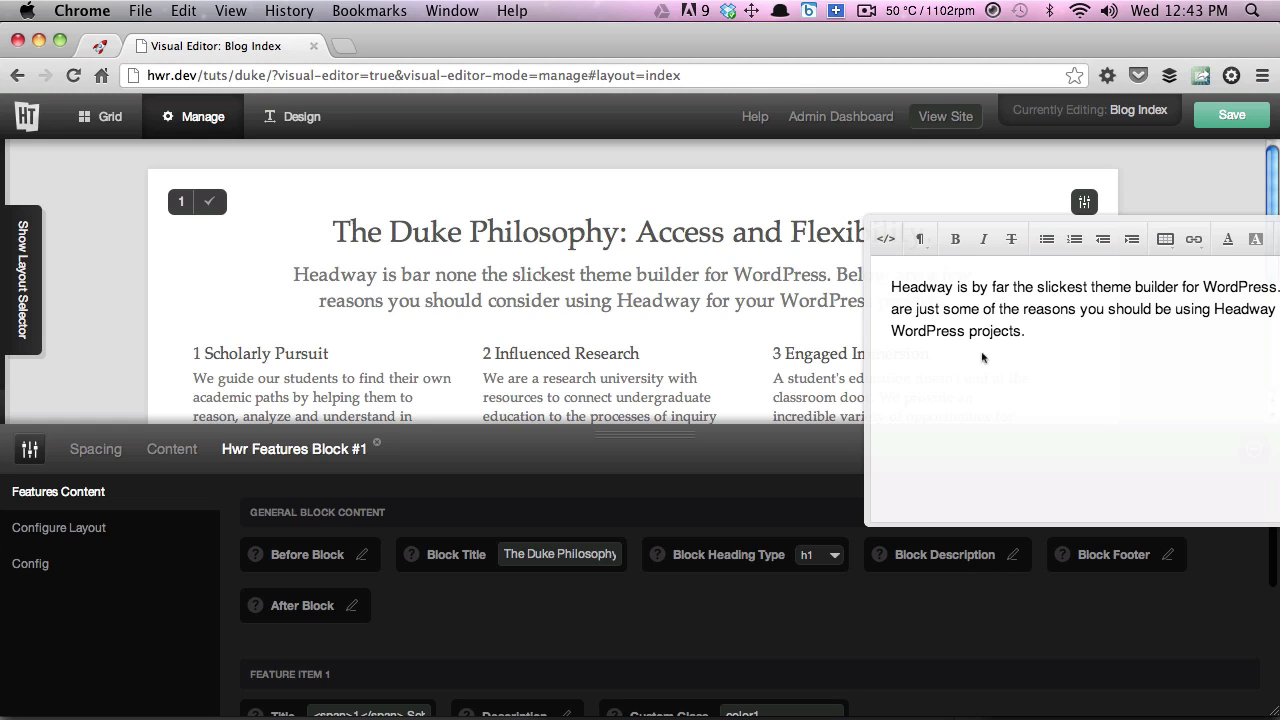
{"action": "key", "text": "super+a"}
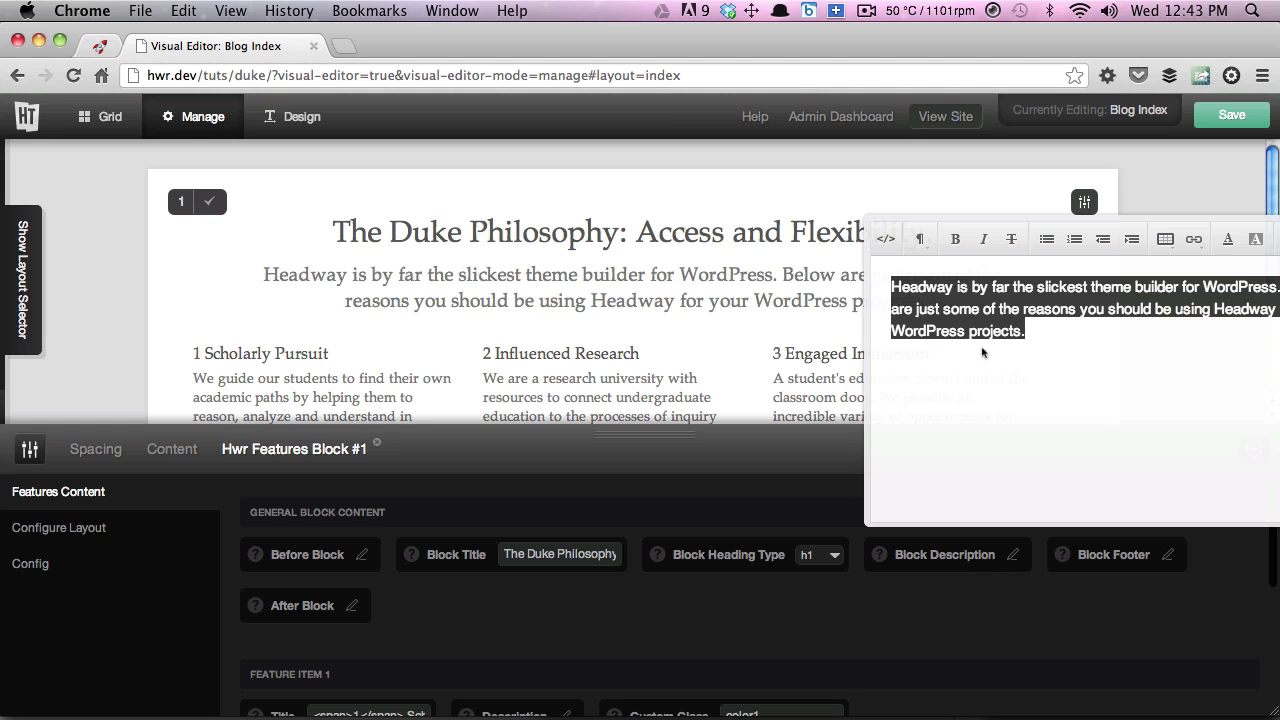
{"action": "key", "text": "BackSpace"}
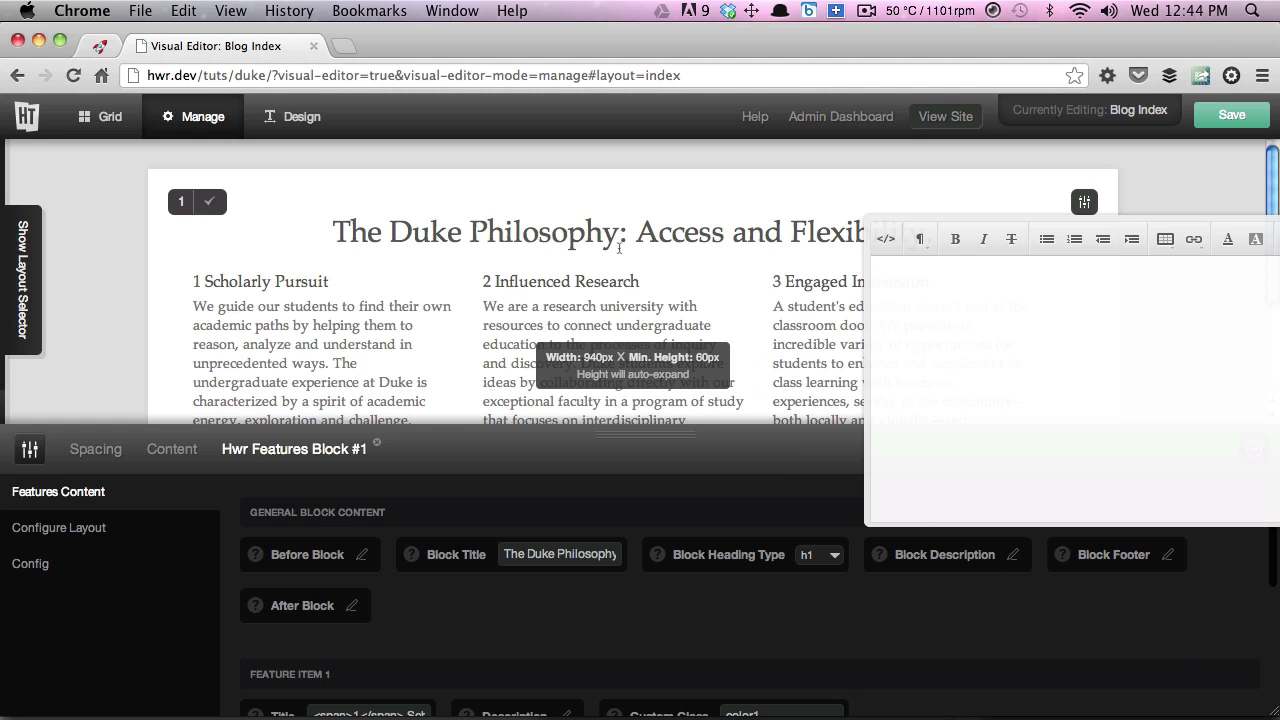
{"action": "left_click", "coordinate": [942, 630]}
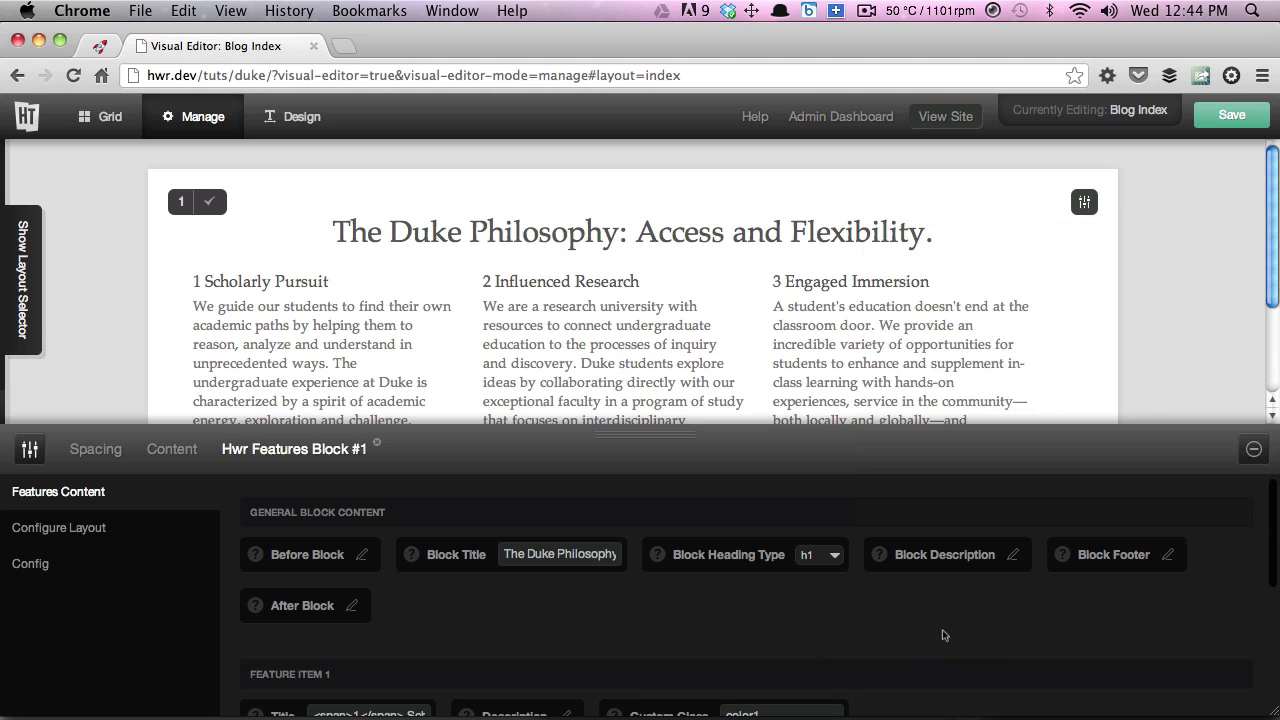
- Examine the span-wrapped number in Feature Item 1's title and compare it with the numbered circles in the Duke demo
{"action": "scroll", "coordinate": [934, 605], "scroll_direction": "down", "scroll_amount": 2}
{"action": "scroll", "coordinate": [934, 594], "scroll_direction": "down", "scroll_amount": 1}
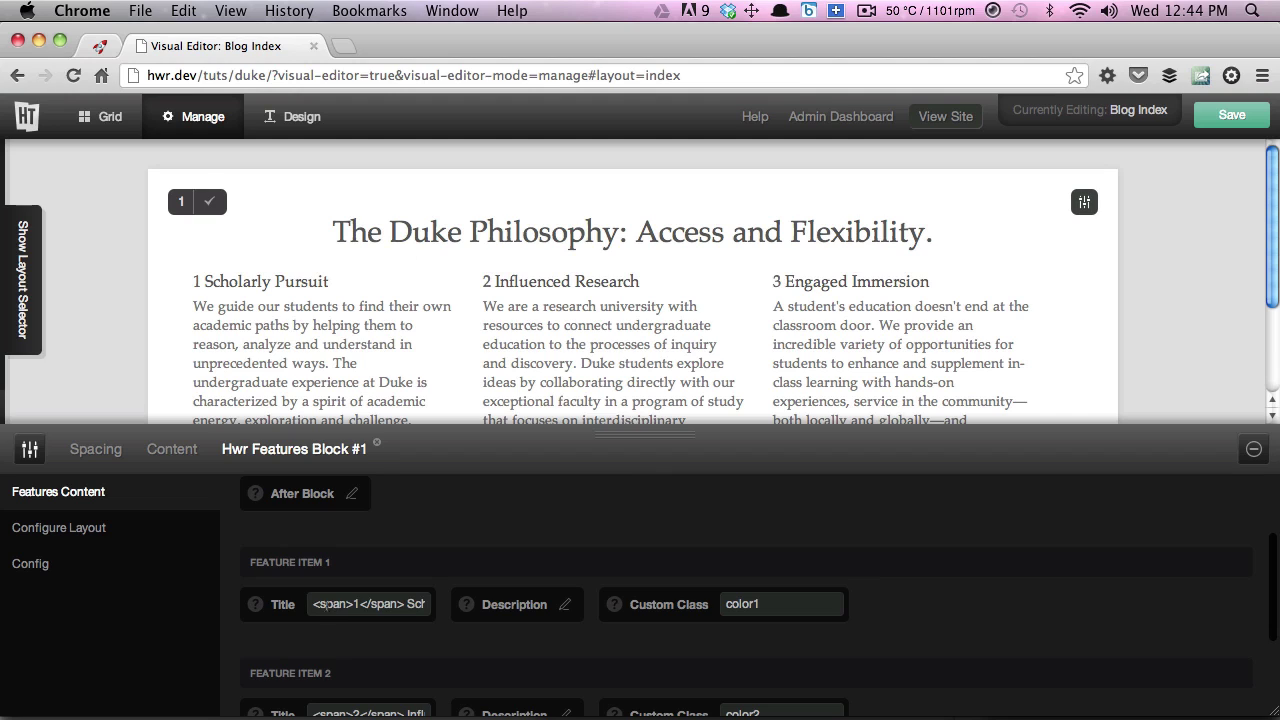
{"action": "left_click_drag", "start_coordinate": [318, 604], "coordinate": [463, 606]}
{"action": "left_click", "coordinate": [356, 603]}
{"action": "left_click_drag", "start_coordinate": [356, 603], "coordinate": [254, 604]}
{"action": "left_click", "coordinate": [351, 604]}
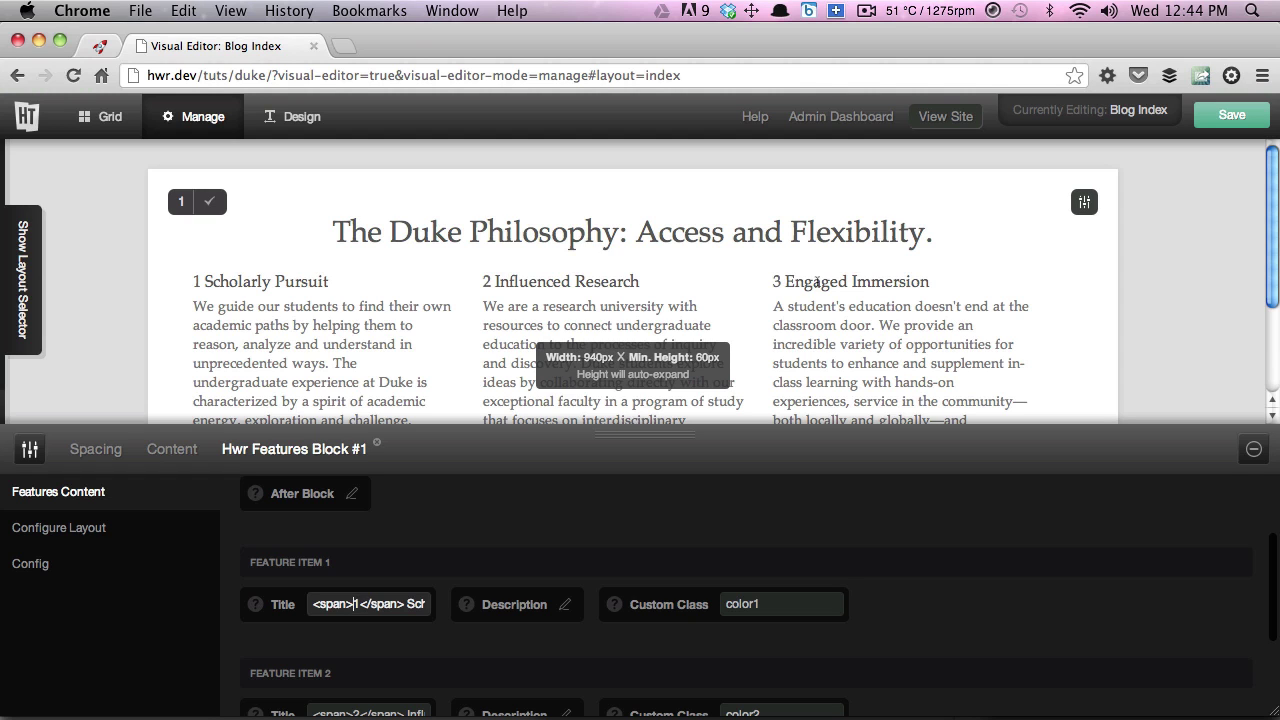
{"action": "left_click", "coordinate": [100, 46]}
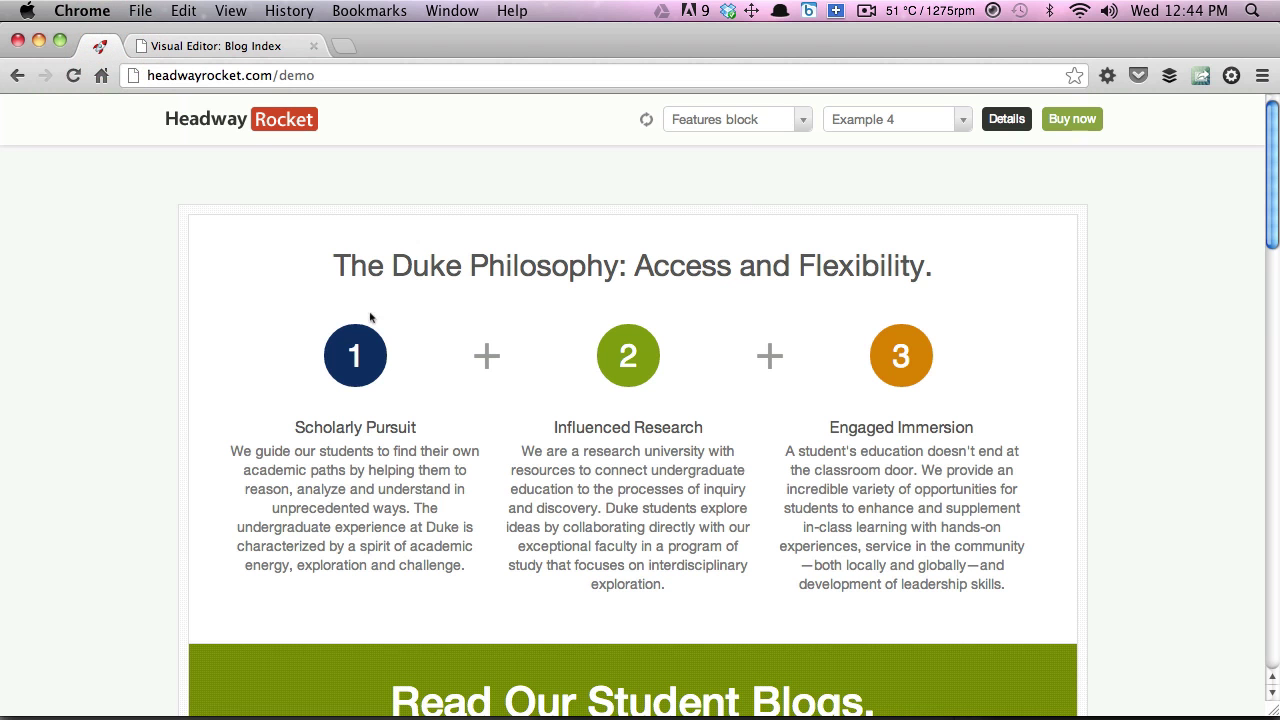
{"action": "left_click", "coordinate": [153, 46]}
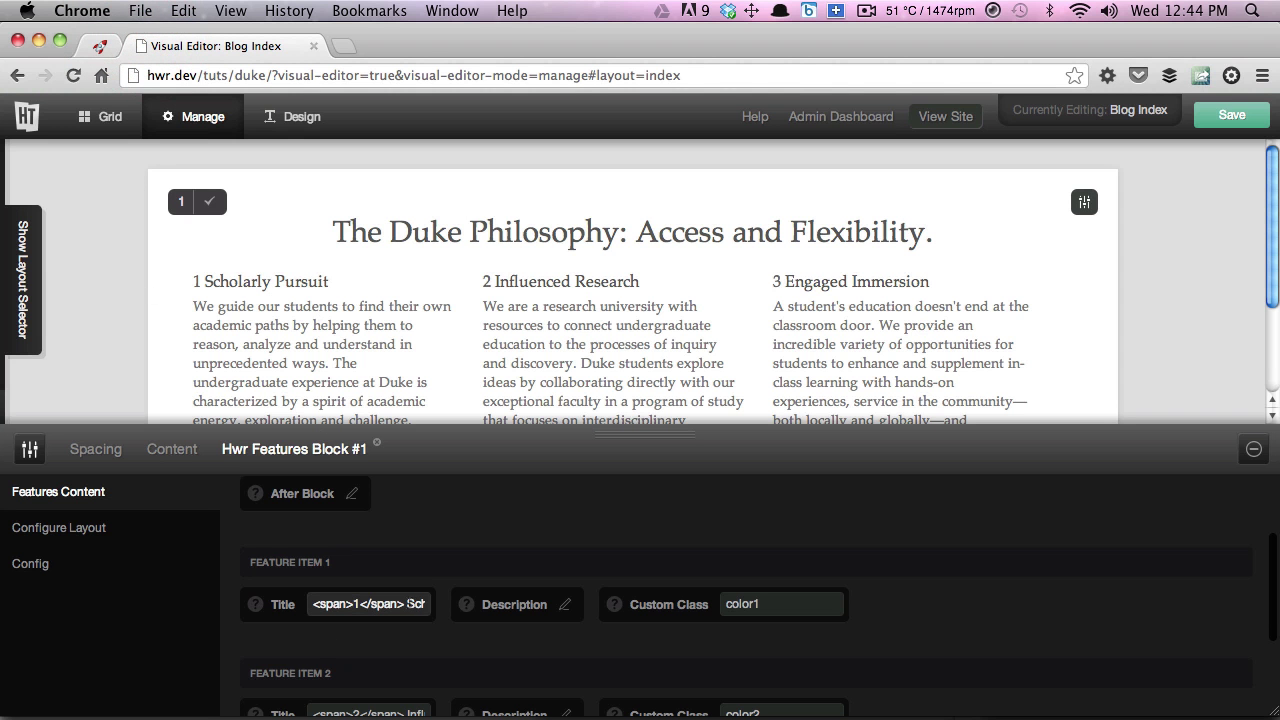
{"action": "left_click_drag", "start_coordinate": [406, 604], "coordinate": [264, 596]}
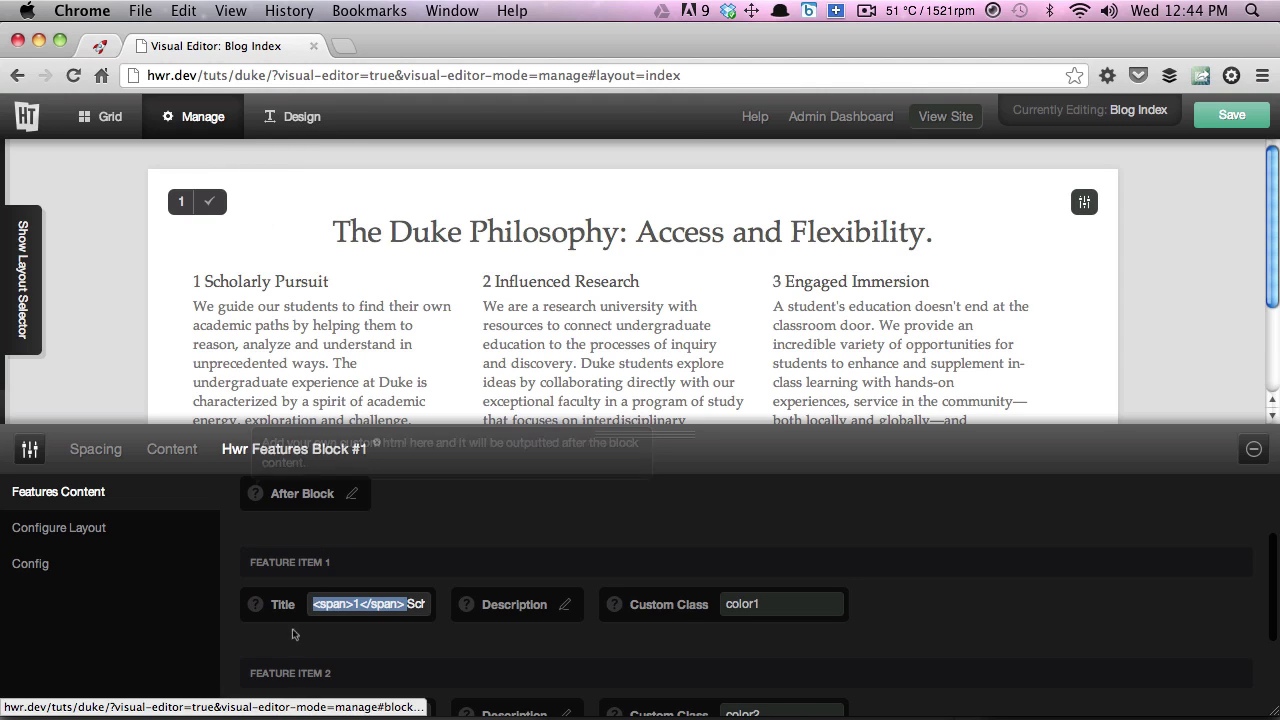
{"action": "left_click", "coordinate": [352, 604]}
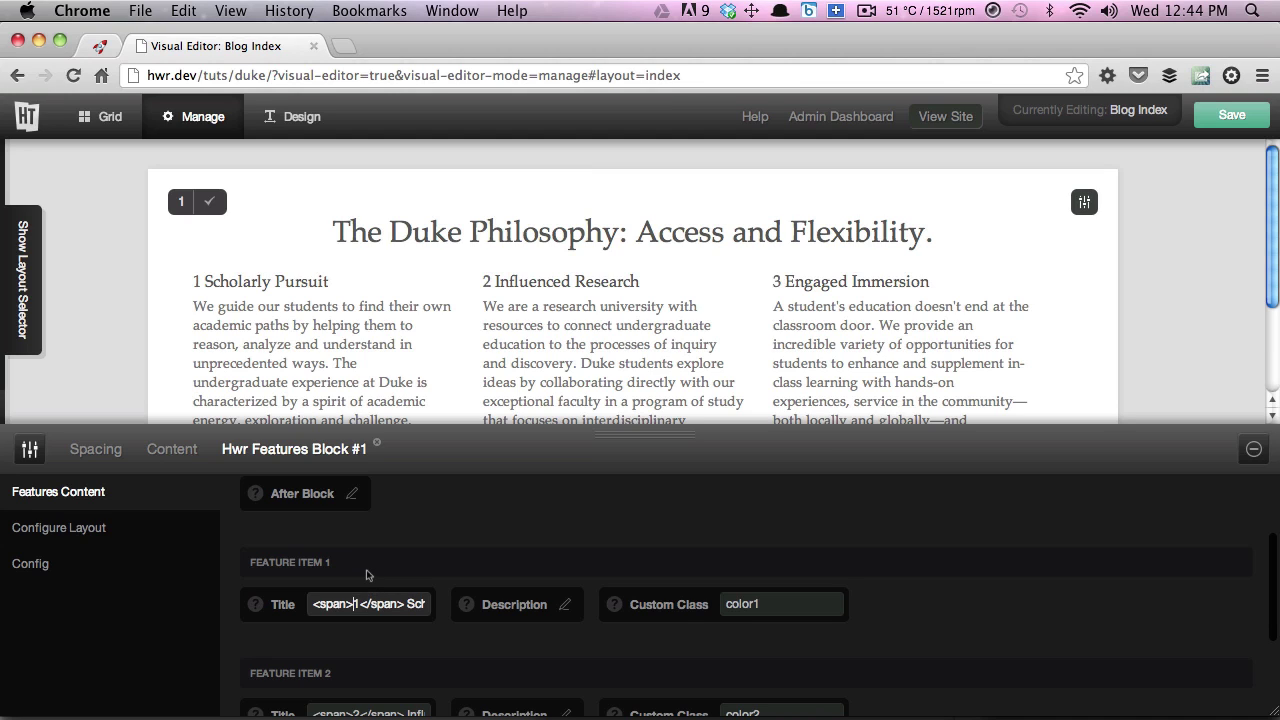
- Review the text of Feature Item 1's description in its editor
{"action": "left_click", "coordinate": [564, 605]}
{"action": "left_click_drag", "start_coordinate": [476, 338], "coordinate": [792, 428]}
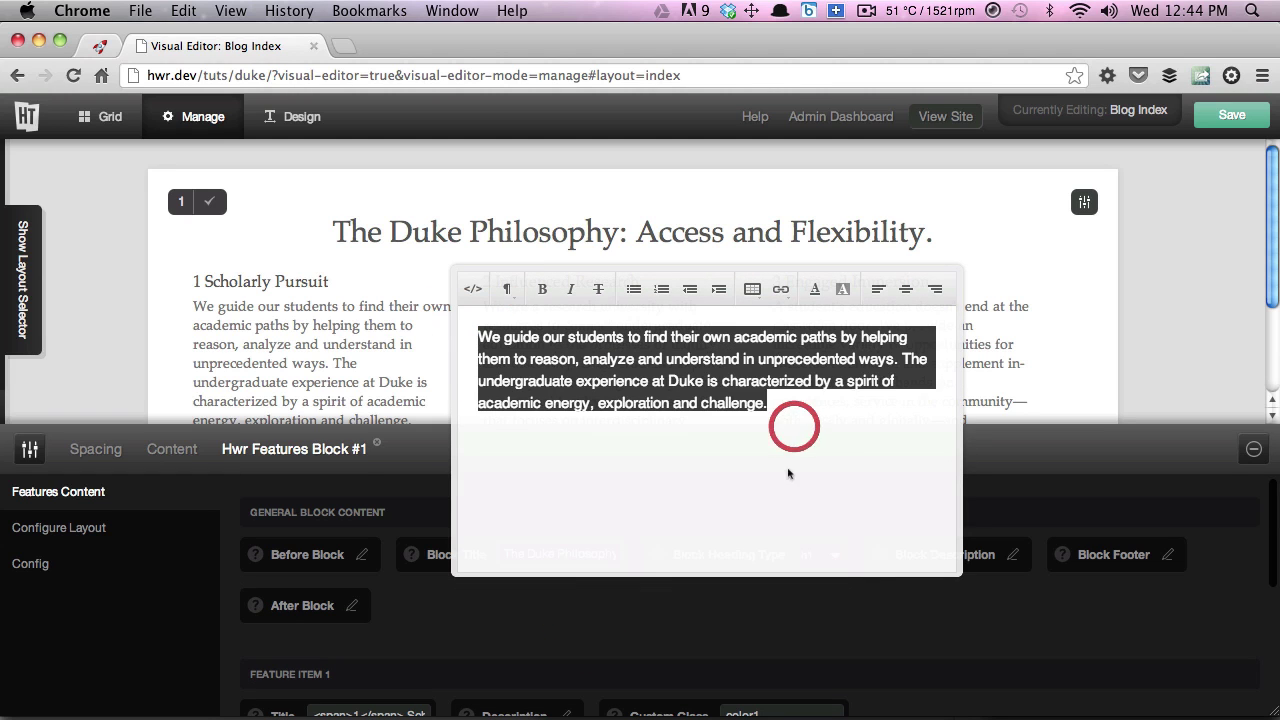
{"action": "left_click", "coordinate": [660, 648]}
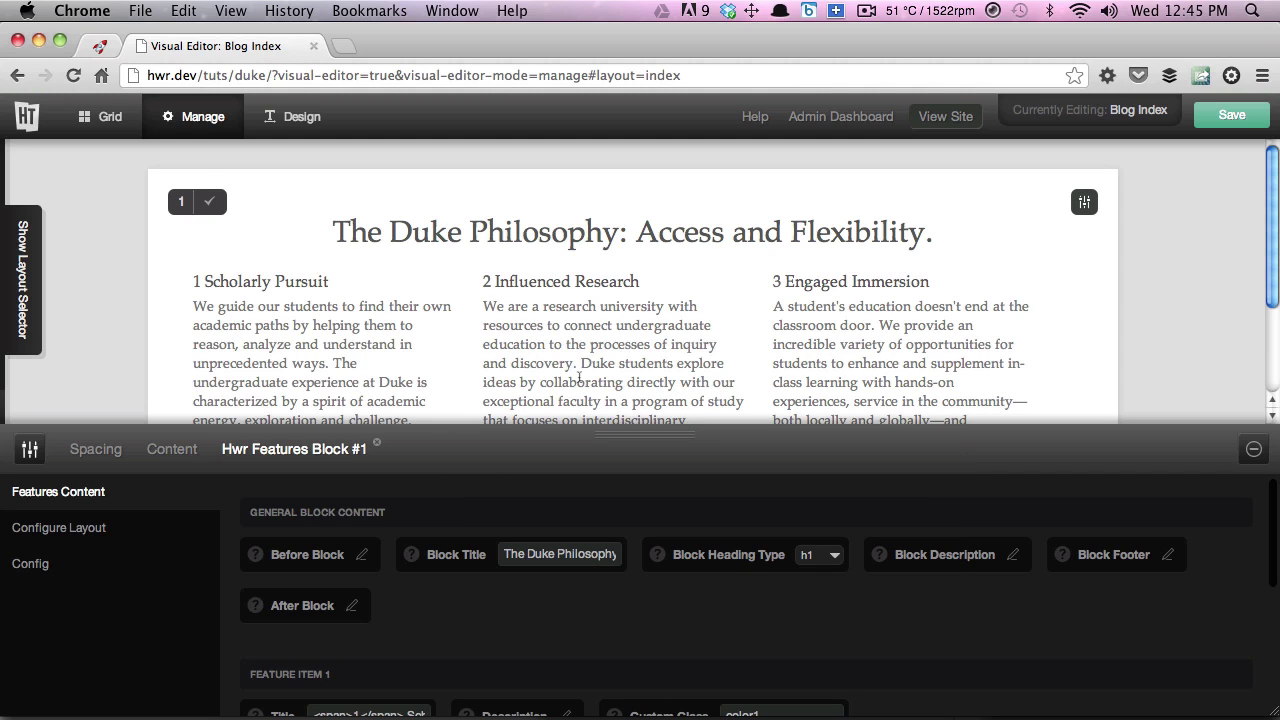
- Save the Features block's content and switch the visual editor to Design mode
{"action": "left_click", "coordinate": [1200, 118]}
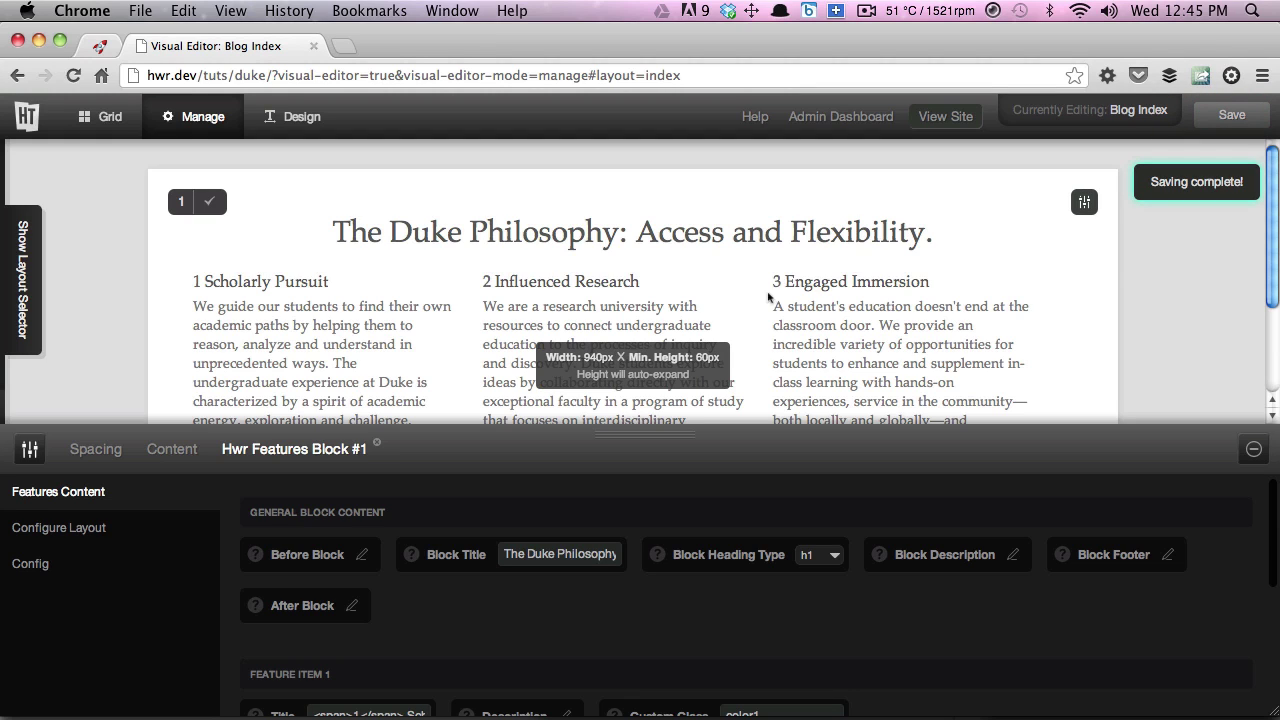
{"action": "left_click", "coordinate": [305, 120]}
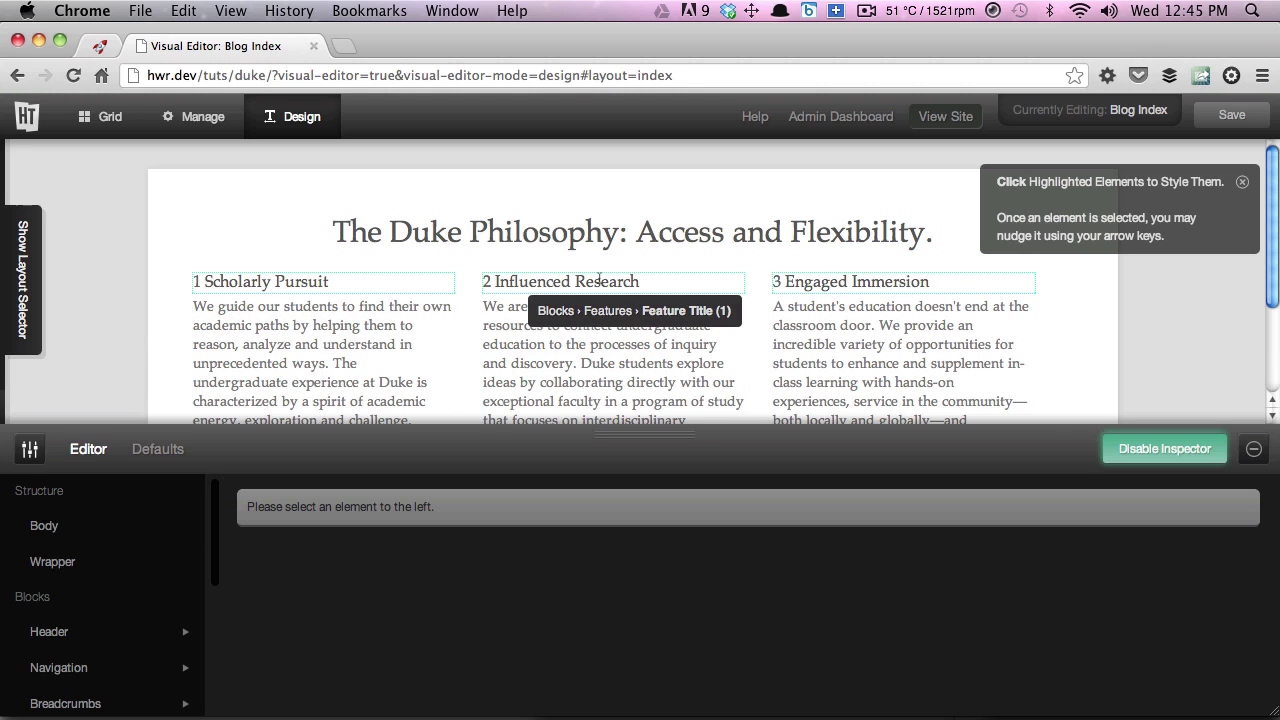
- Select the Features block's container, dismiss the inspector hint and set the container's text alignment to Center
{"action": "left_click", "coordinate": [252, 282]}
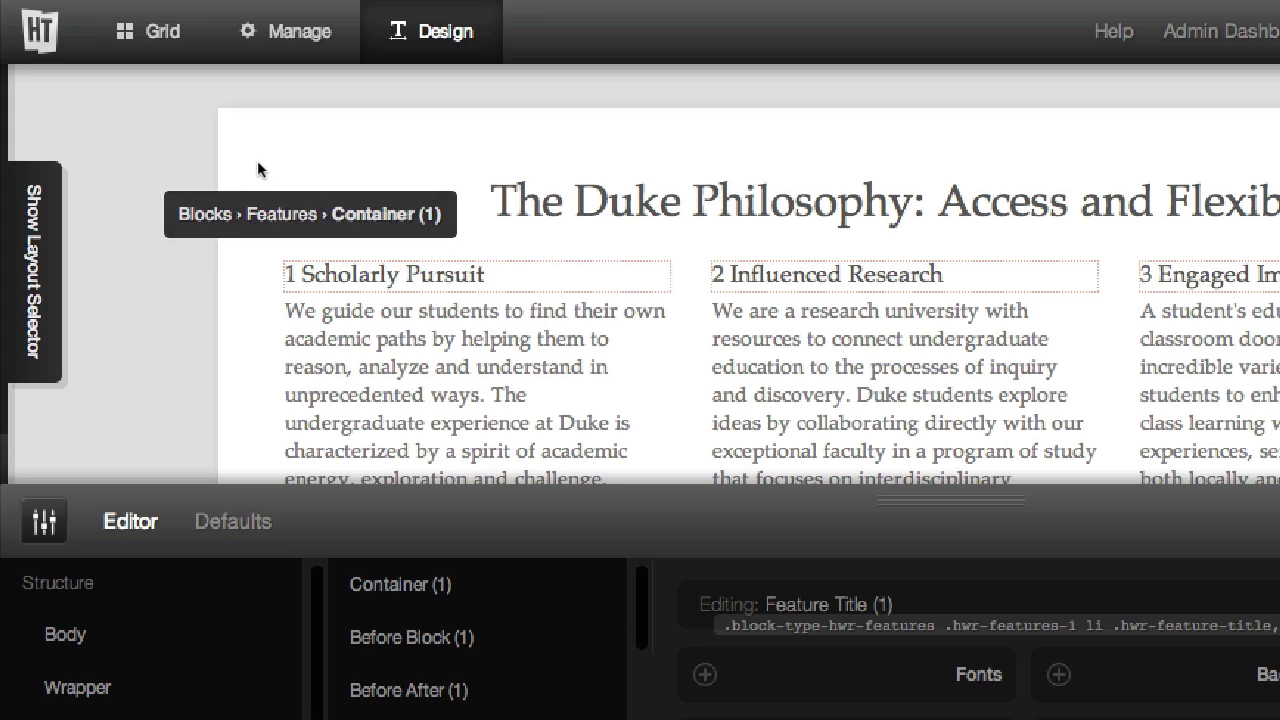
{"action": "left_click", "coordinate": [257, 160]}
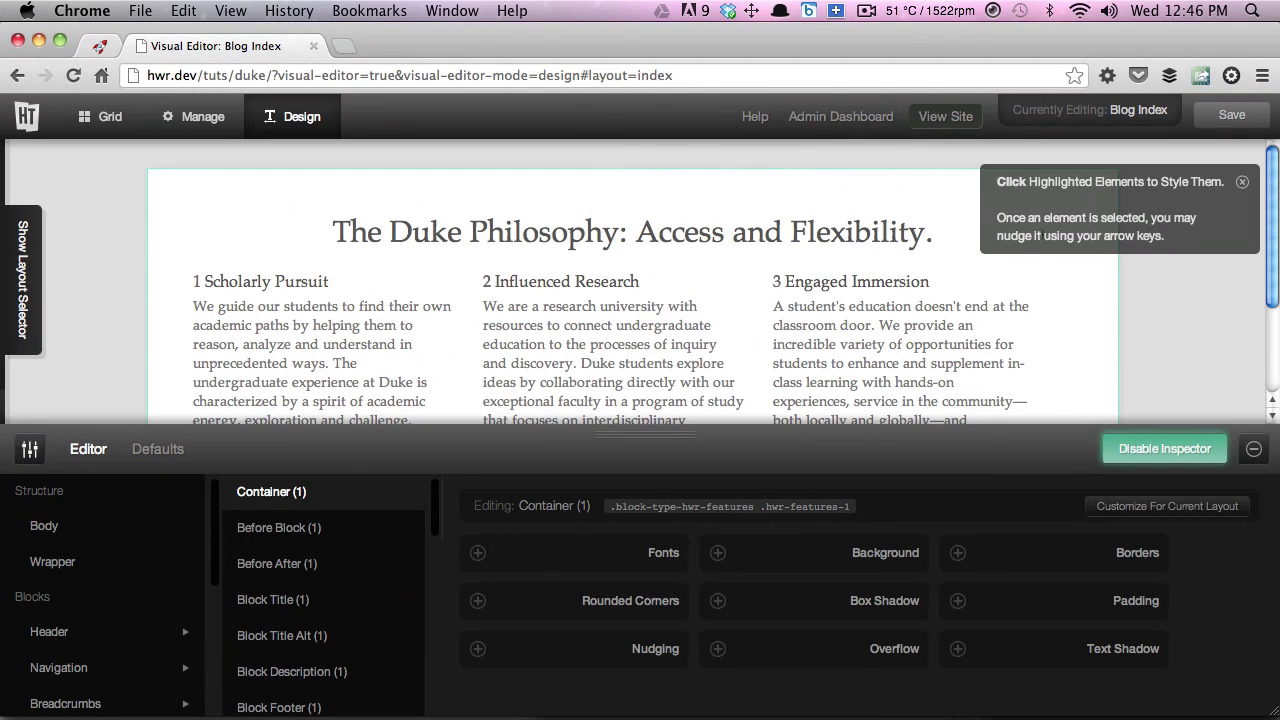
{"action": "left_click", "coordinate": [1242, 182]}
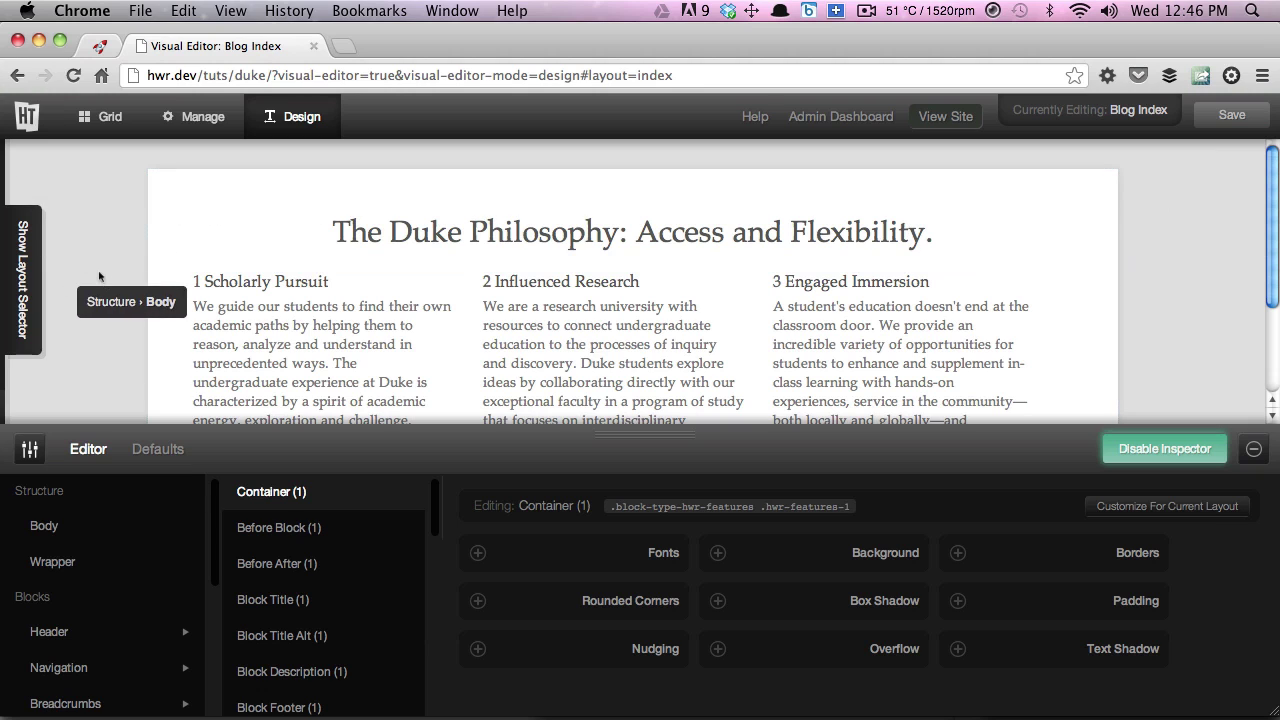
{"action": "left_click", "coordinate": [621, 558]}
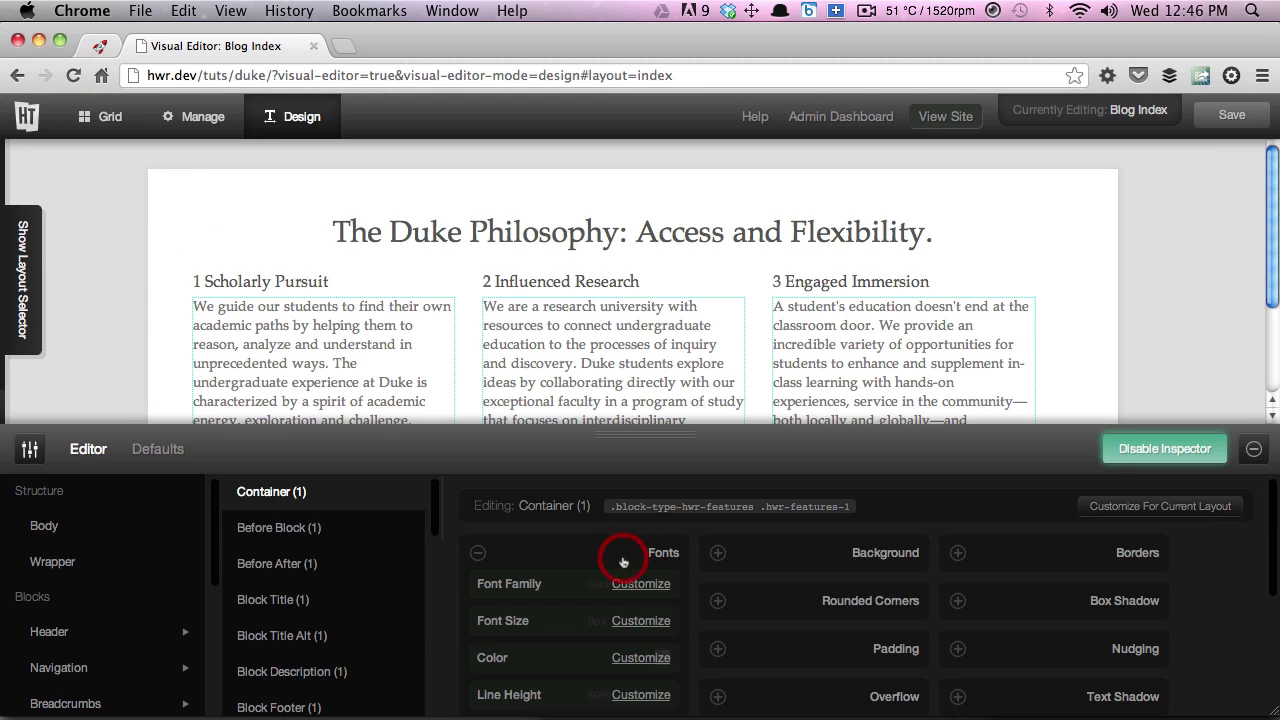
{"action": "scroll", "coordinate": [622, 671], "scroll_direction": "down", "scroll_amount": 2}
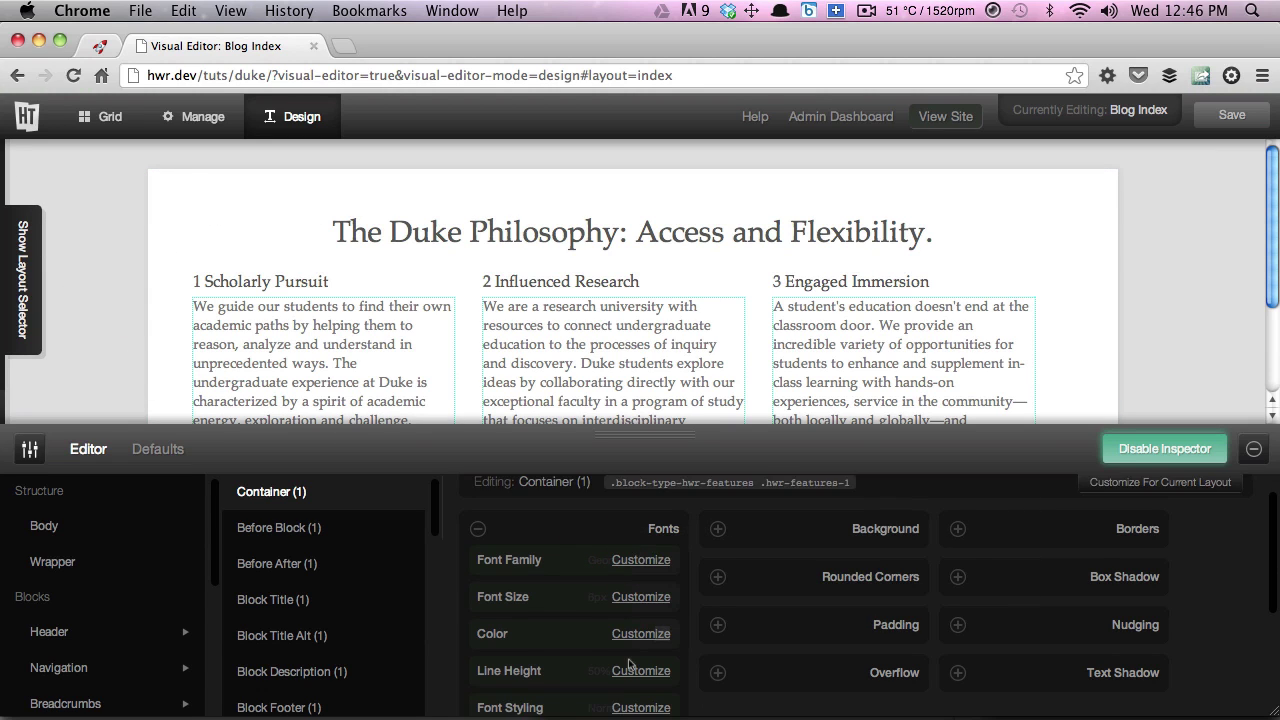
{"action": "left_click", "coordinate": [640, 688]}
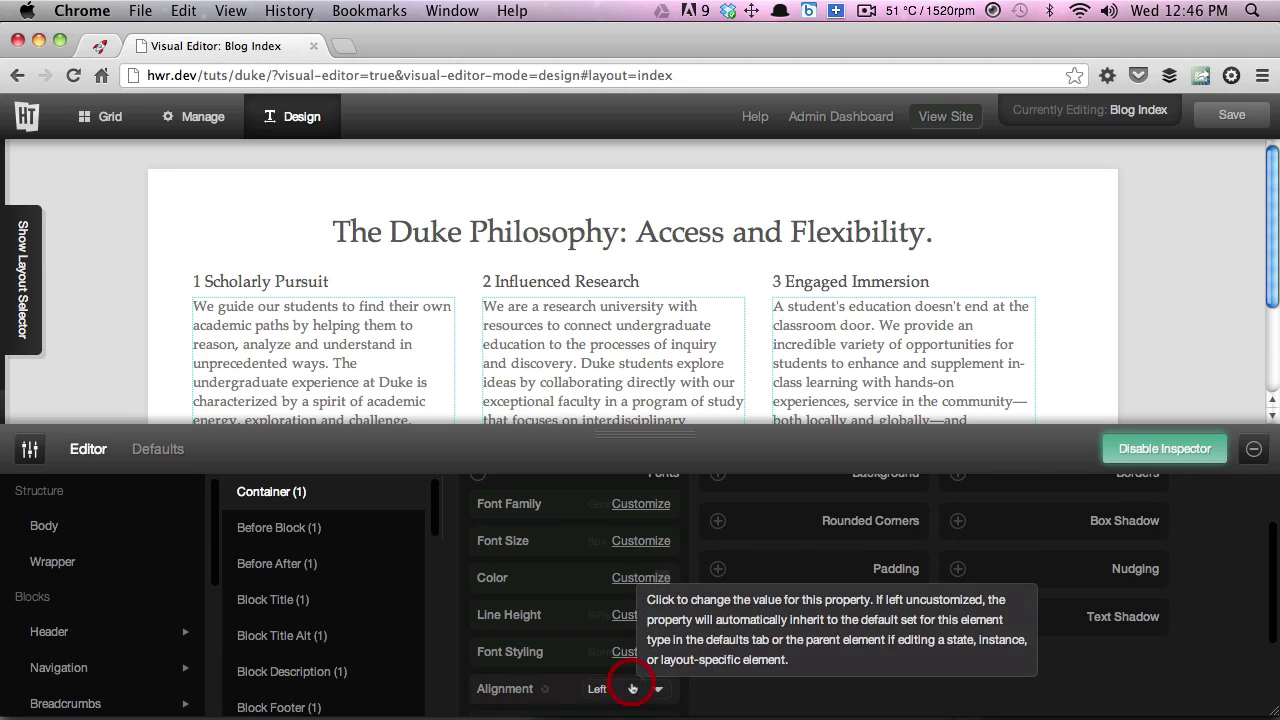
{"action": "left_click", "coordinate": [625, 688]}
{"action": "left_click", "coordinate": [610, 651]}
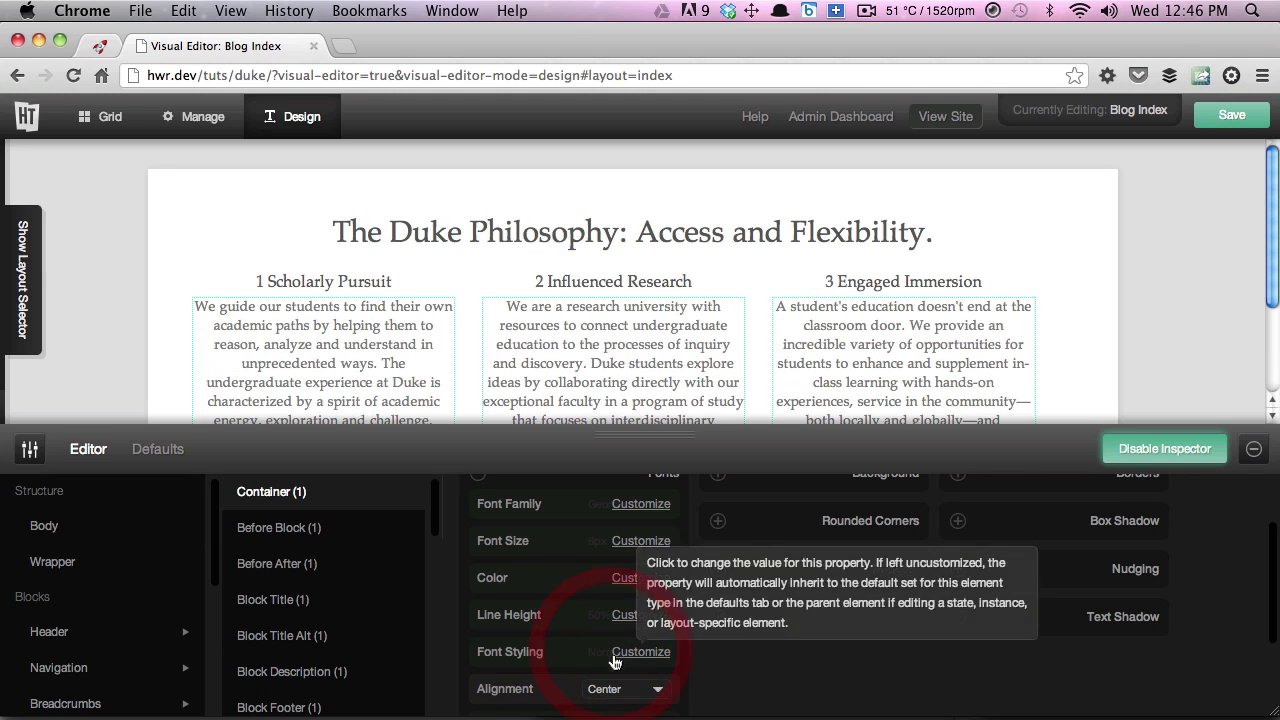
- Set the Features container's font family to Arial and check the restyled columns on the page
{"action": "scroll", "coordinate": [728, 682], "scroll_direction": "down", "scroll_amount": 2}
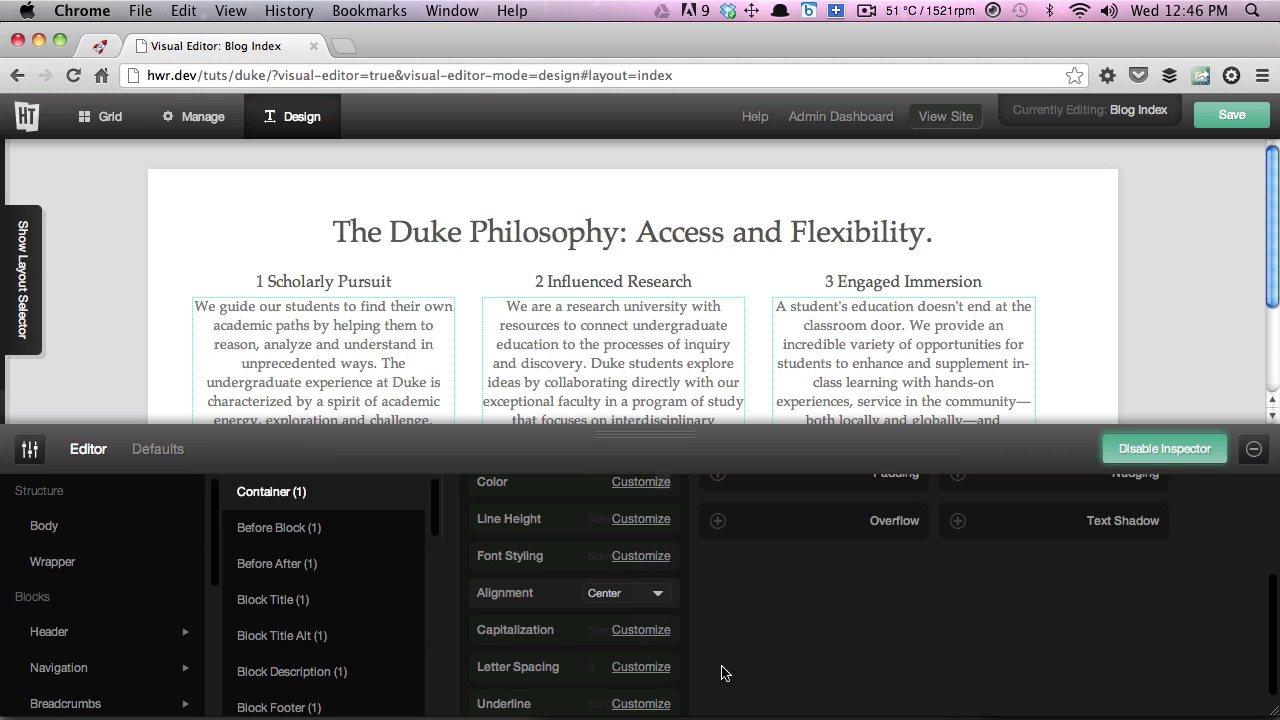
{"action": "scroll", "coordinate": [720, 667], "scroll_direction": "up", "scroll_amount": 1}
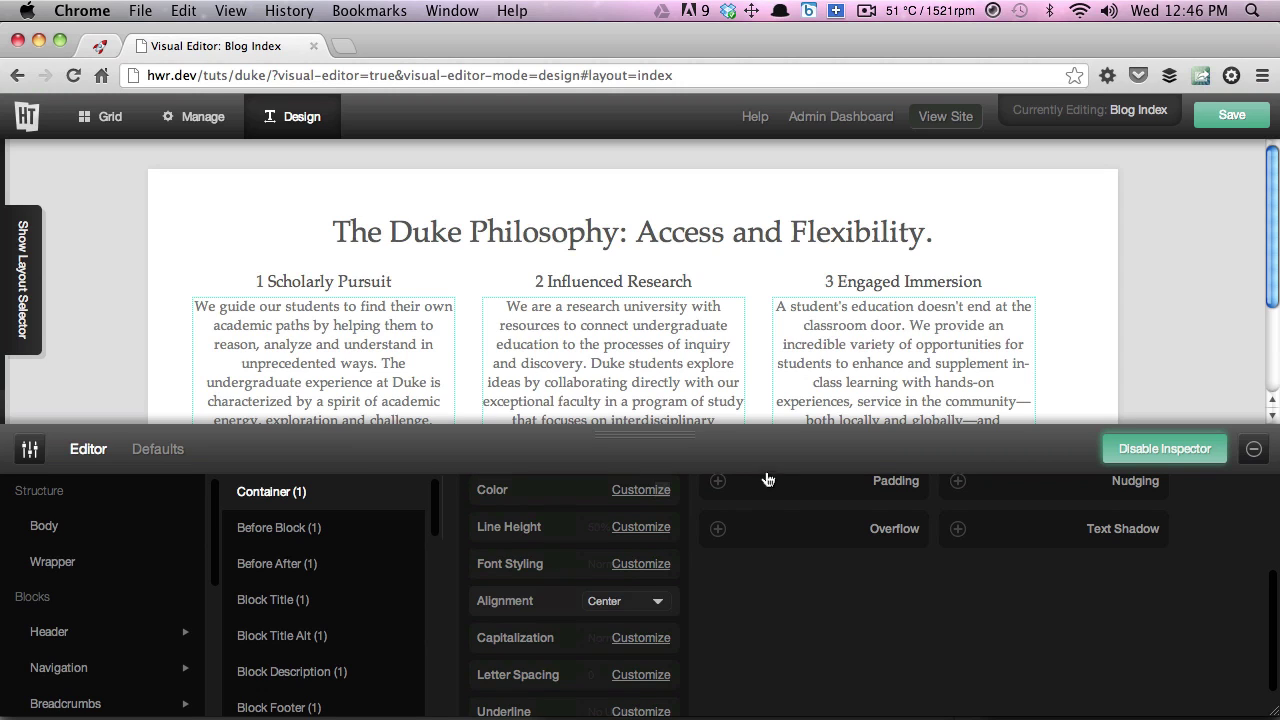
{"action": "scroll", "coordinate": [766, 548], "scroll_direction": "up", "scroll_amount": 1}
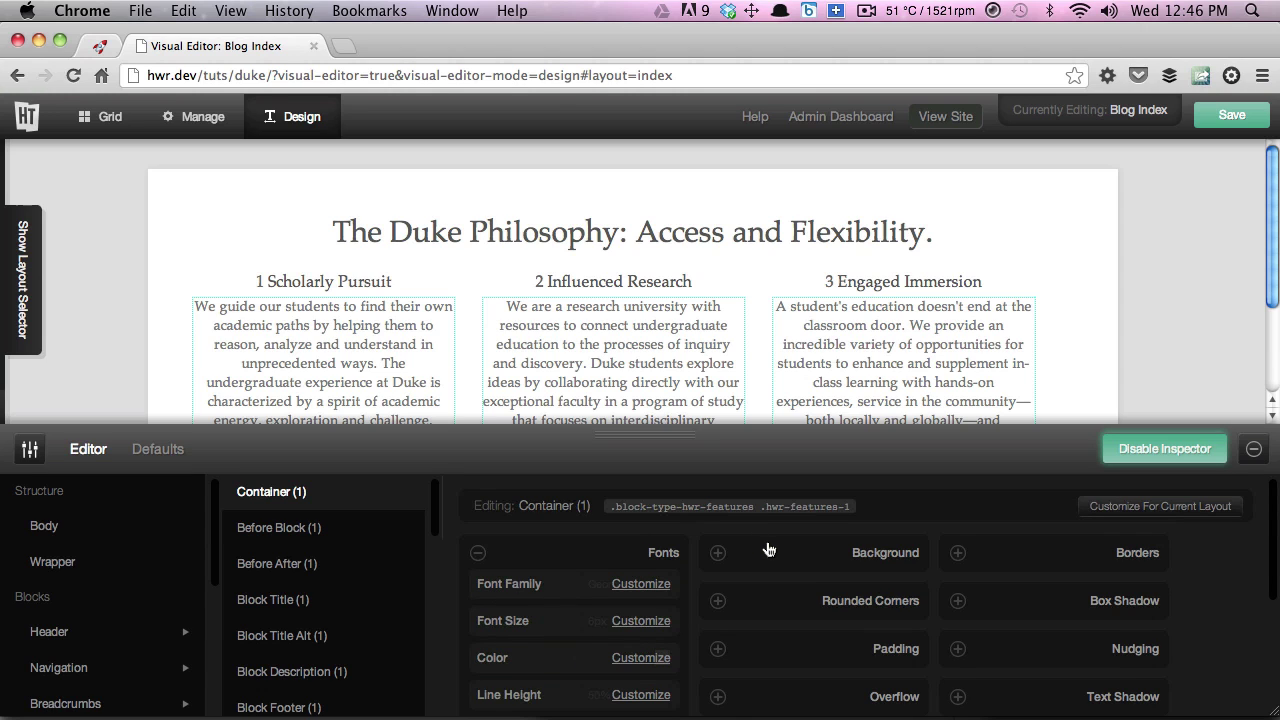
{"action": "left_click", "coordinate": [632, 584]}
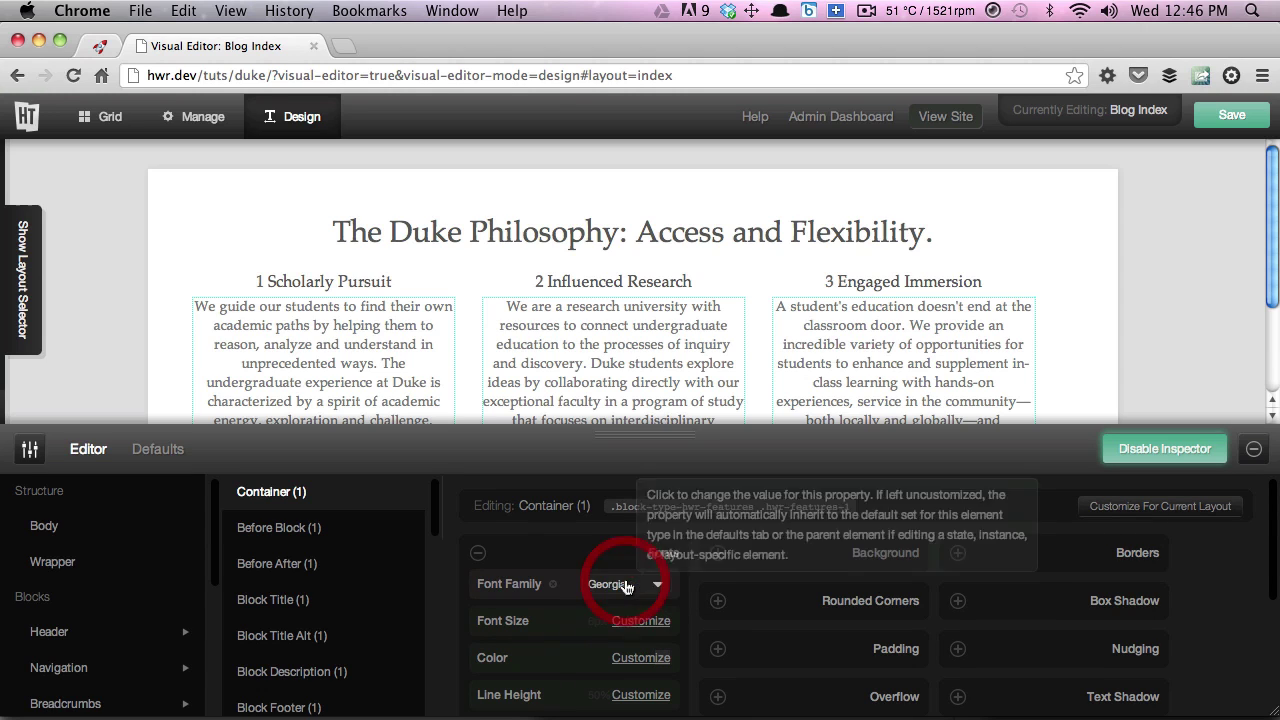
{"action": "left_click", "coordinate": [638, 679]}
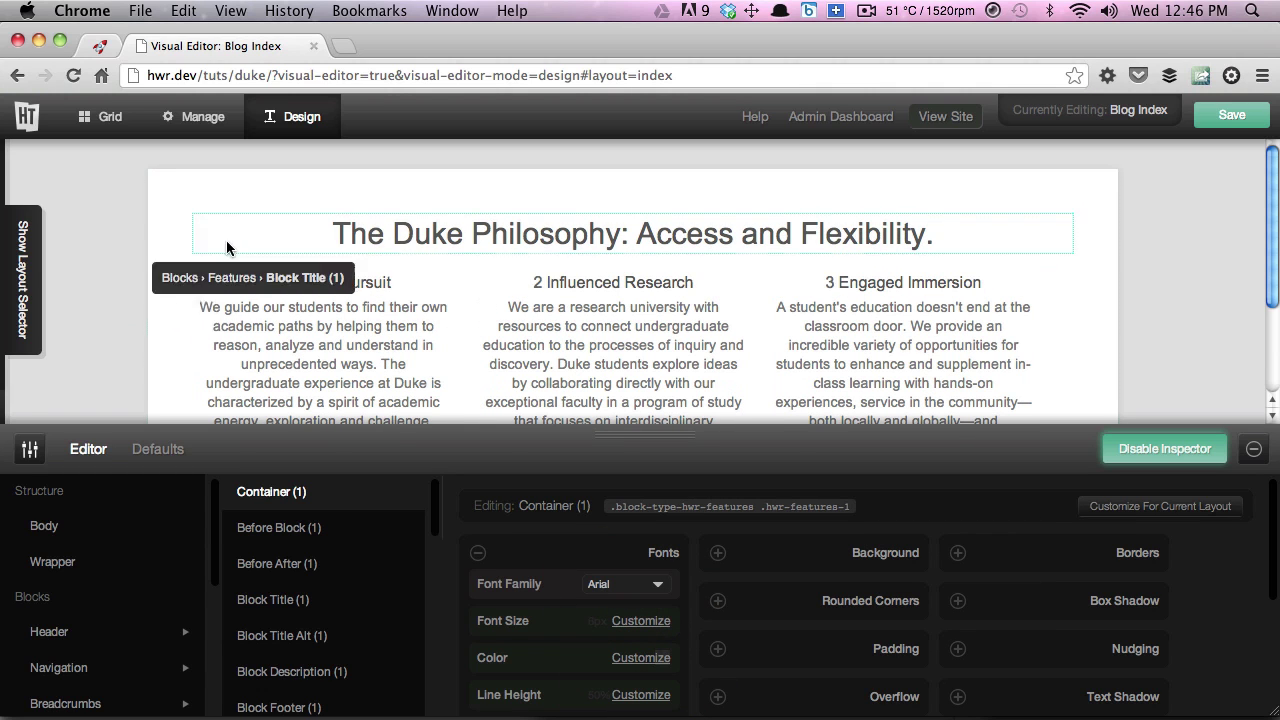
{"action": "scroll", "coordinate": [240, 236], "scroll_direction": "down", "scroll_amount": 2}
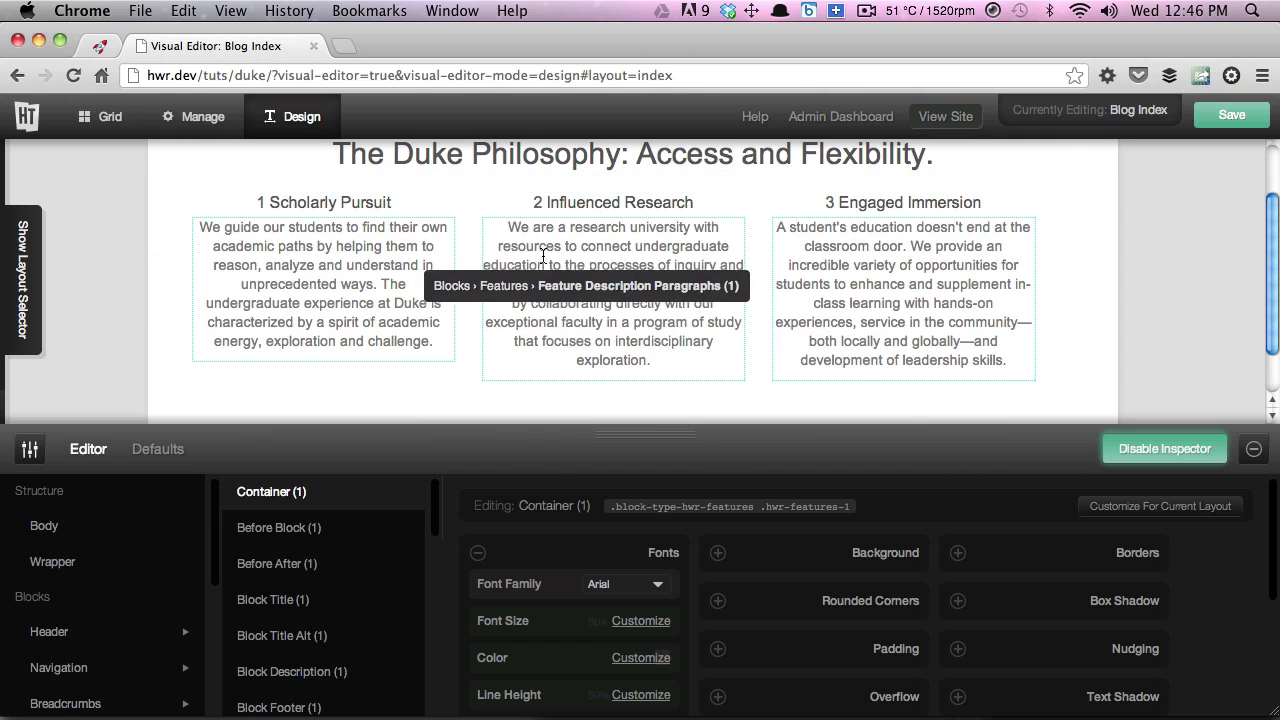
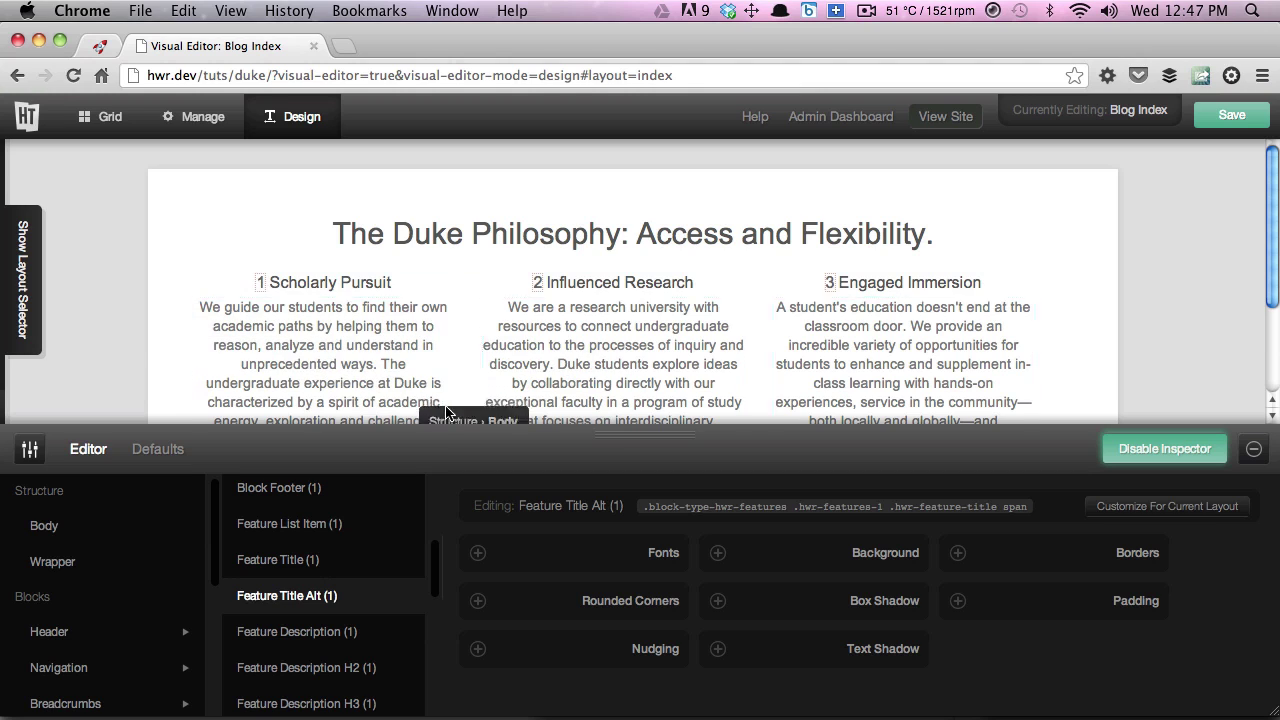
- Leave the Feature Title Alt element's font family inherited and set its font size to 32px
{"action": "left_click", "coordinate": [505, 544]}
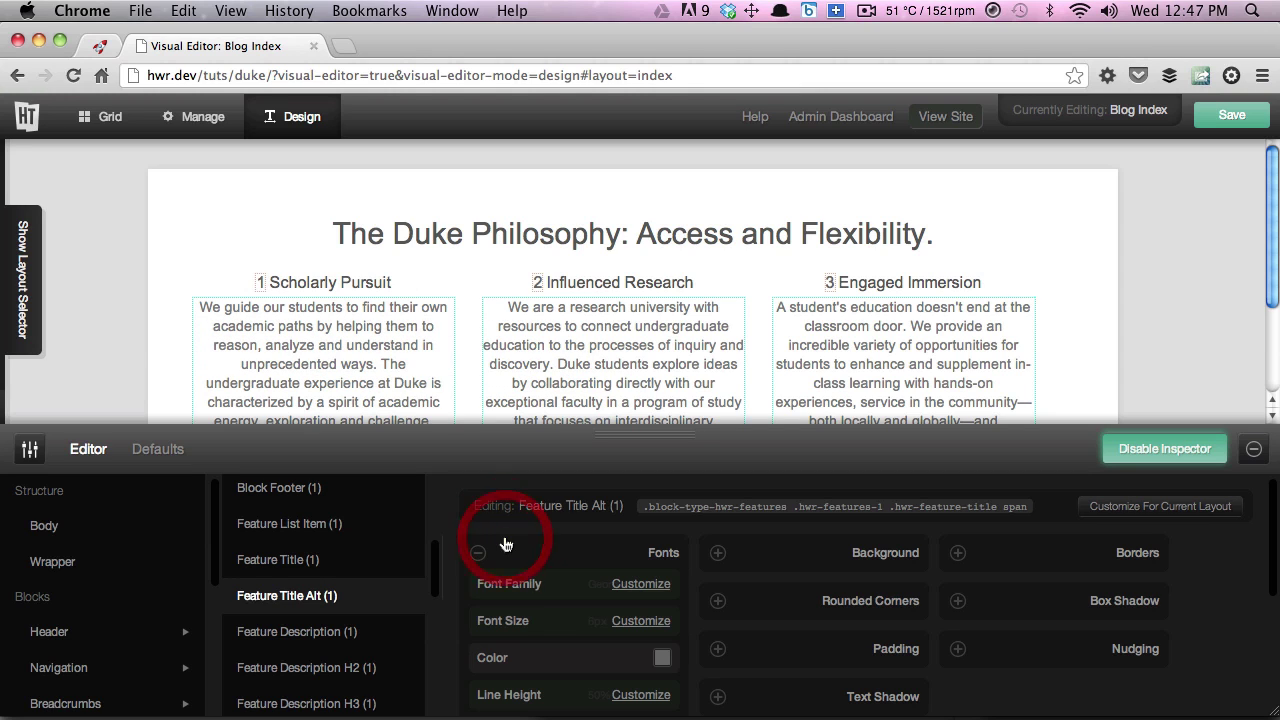
{"action": "left_click", "coordinate": [613, 585]}
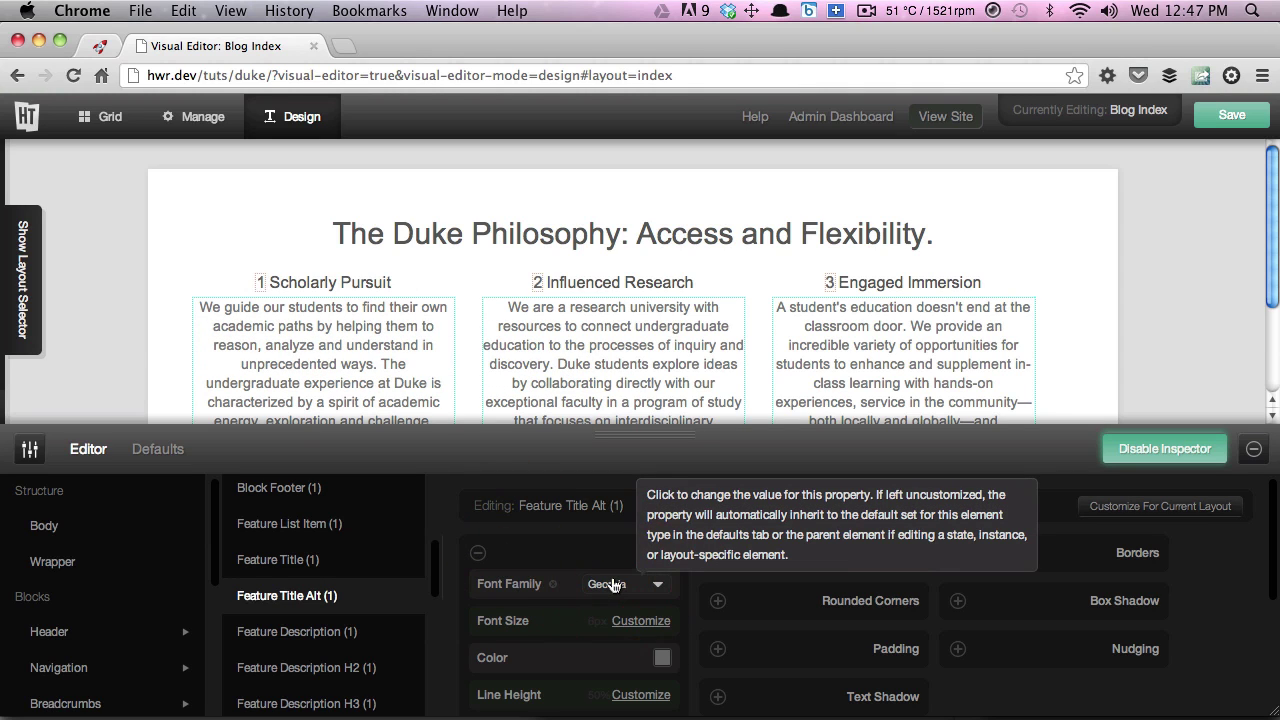
{"action": "left_click", "coordinate": [552, 584]}
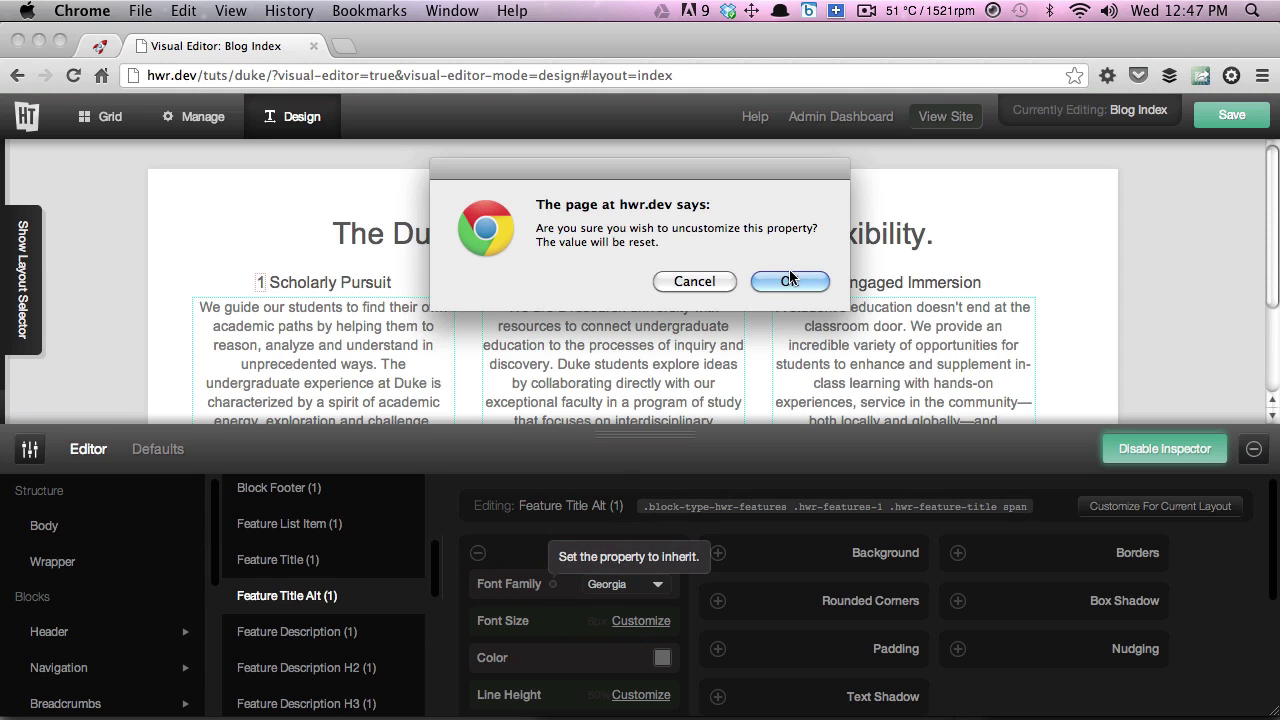
{"action": "left_click", "coordinate": [768, 281]}
{"action": "left_click", "coordinate": [632, 615]}
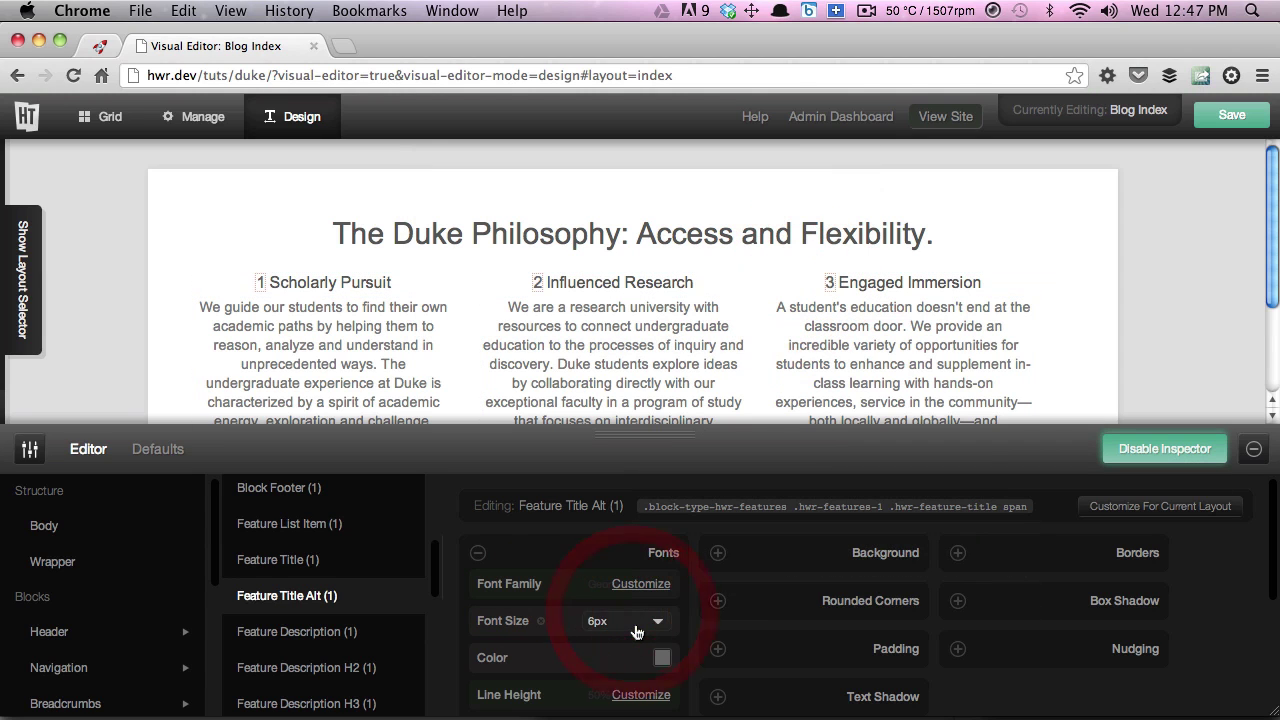
{"action": "left_click", "coordinate": [634, 622]}
{"action": "scroll", "coordinate": [625, 648], "scroll_direction": "down", "scroll_amount": 5}
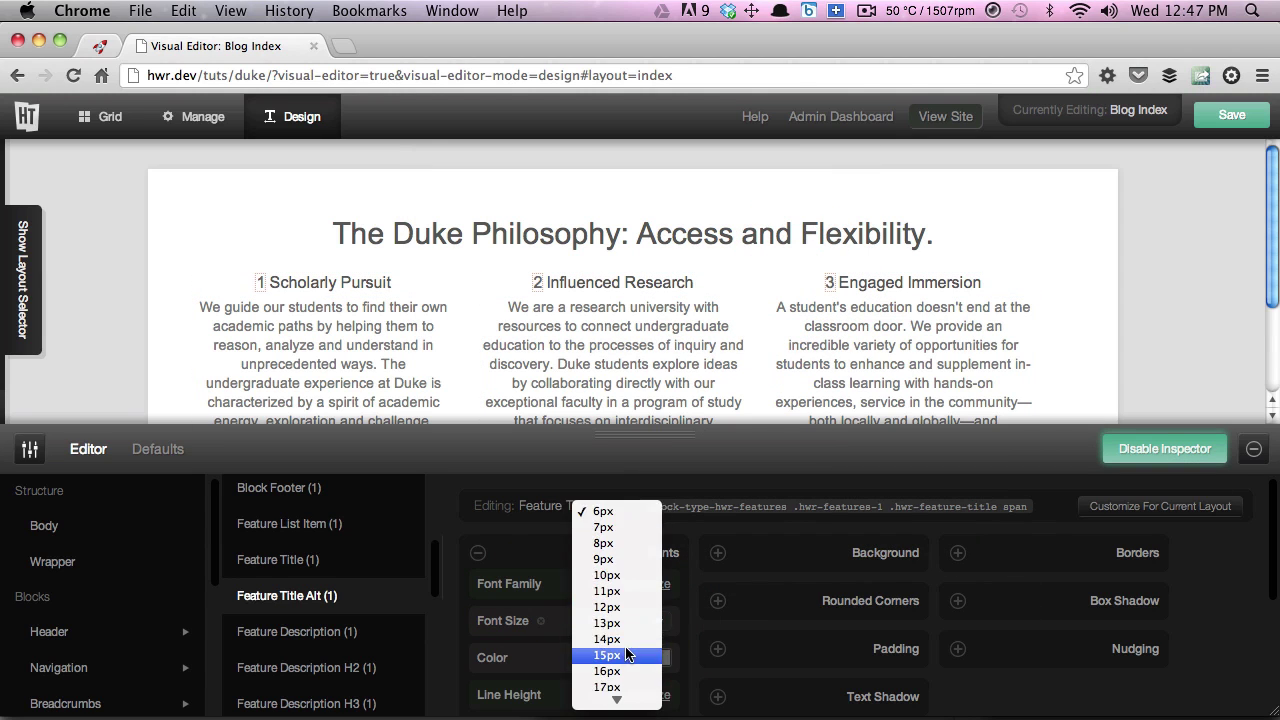
{"action": "scroll", "coordinate": [619, 676], "scroll_direction": "down", "scroll_amount": 3}
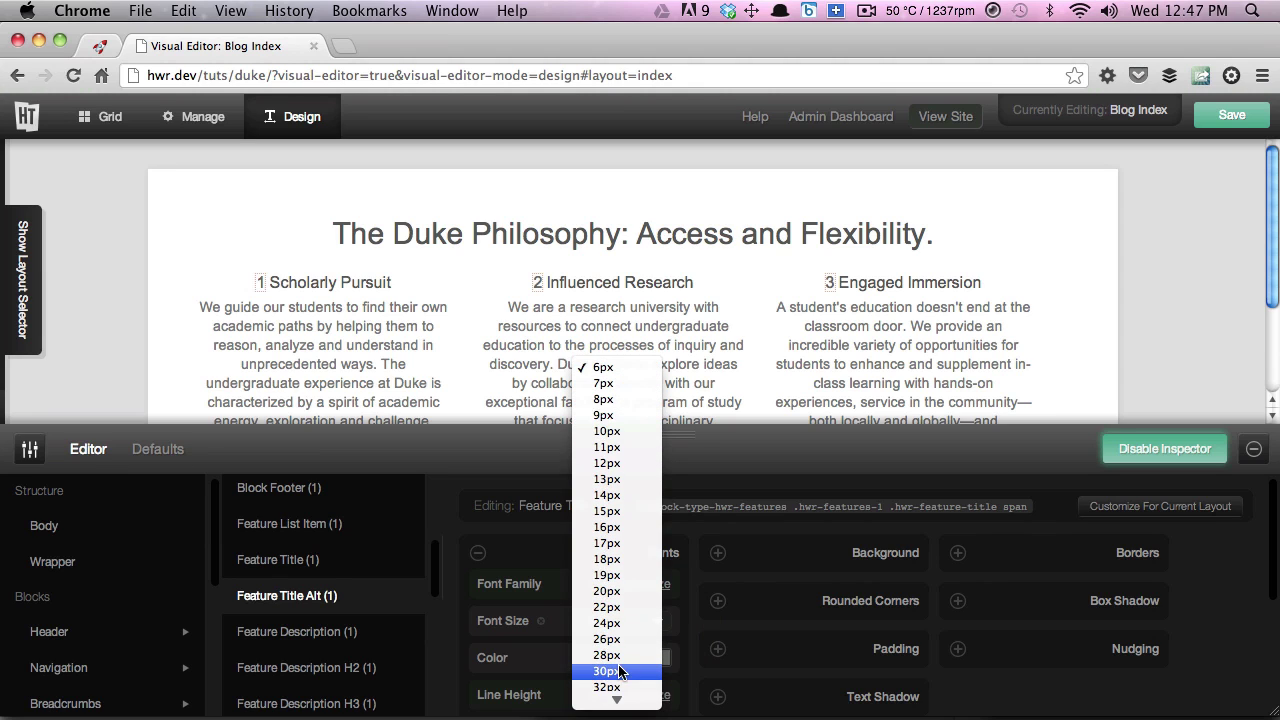
{"action": "left_click", "coordinate": [612, 628]}
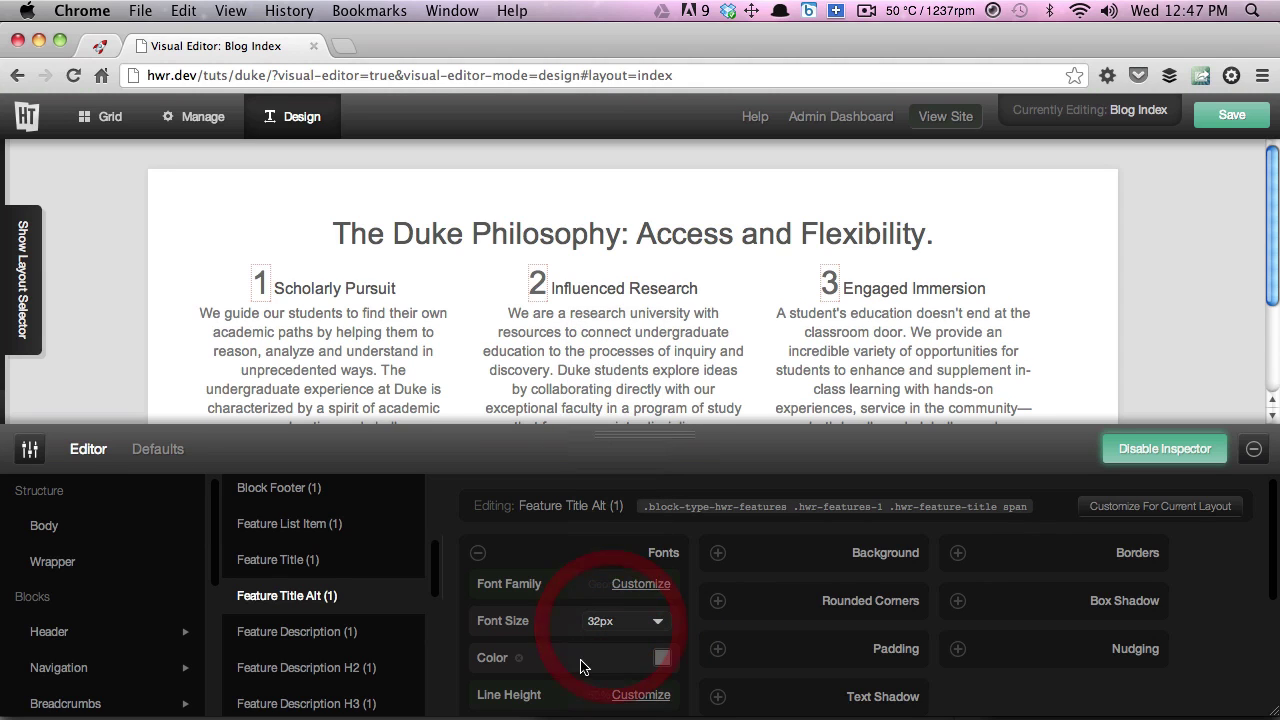
- Set the Feature Title Alt numbers' colour to white (ffffff) and their line height to 210%
{"action": "left_click", "coordinate": [662, 658]}
{"action": "left_click", "coordinate": [666, 488]}
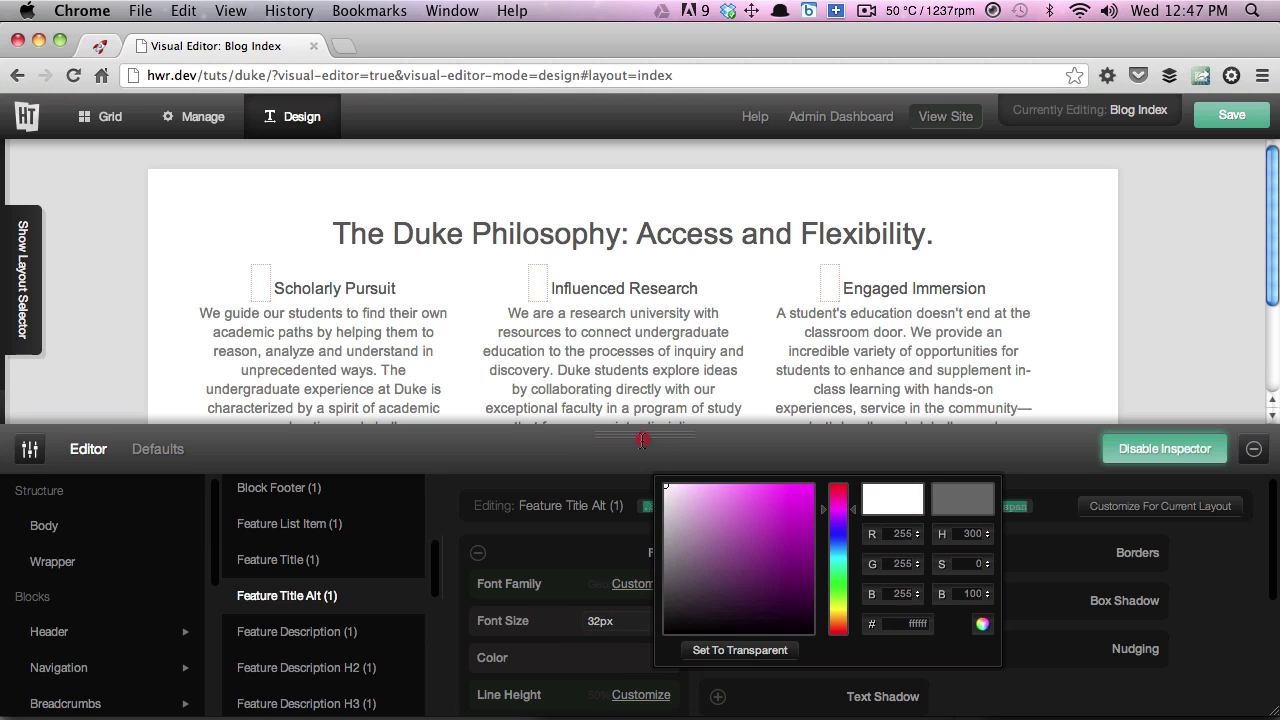
{"action": "left_click", "coordinate": [634, 423]}
{"action": "left_click", "coordinate": [620, 695]}
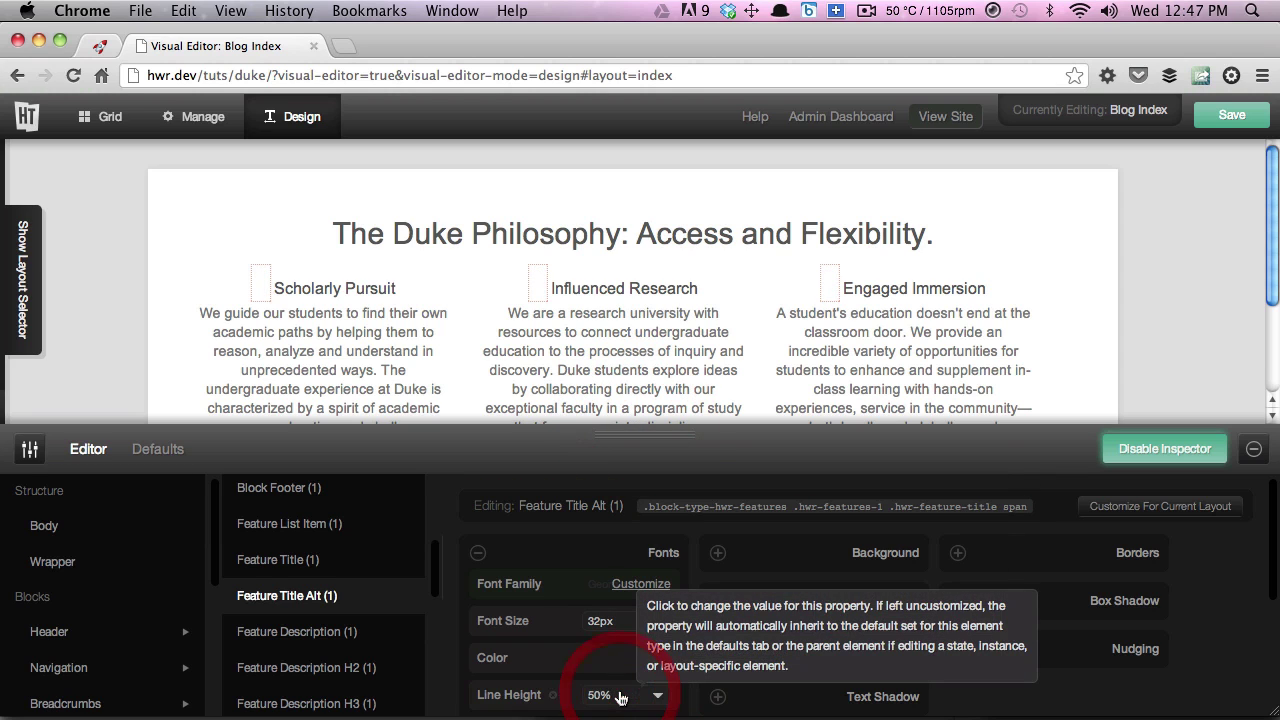
{"action": "left_click", "coordinate": [620, 697]}
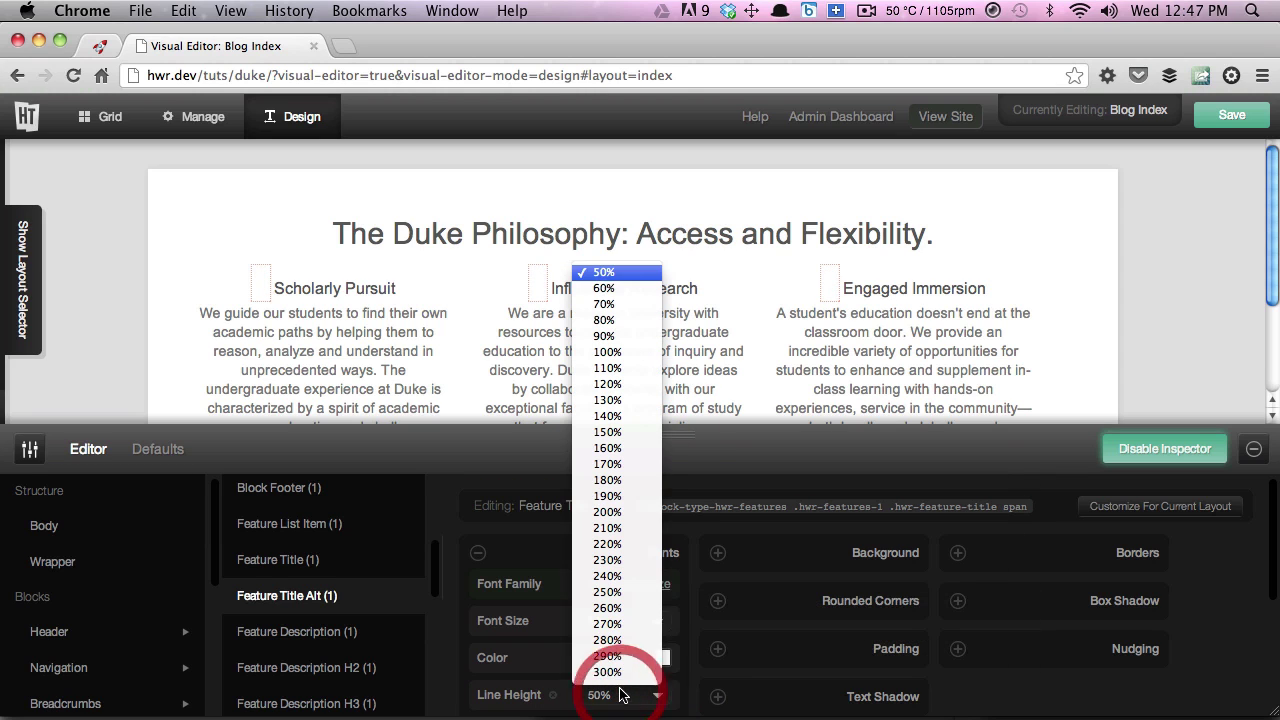
{"action": "left_click", "coordinate": [614, 528]}
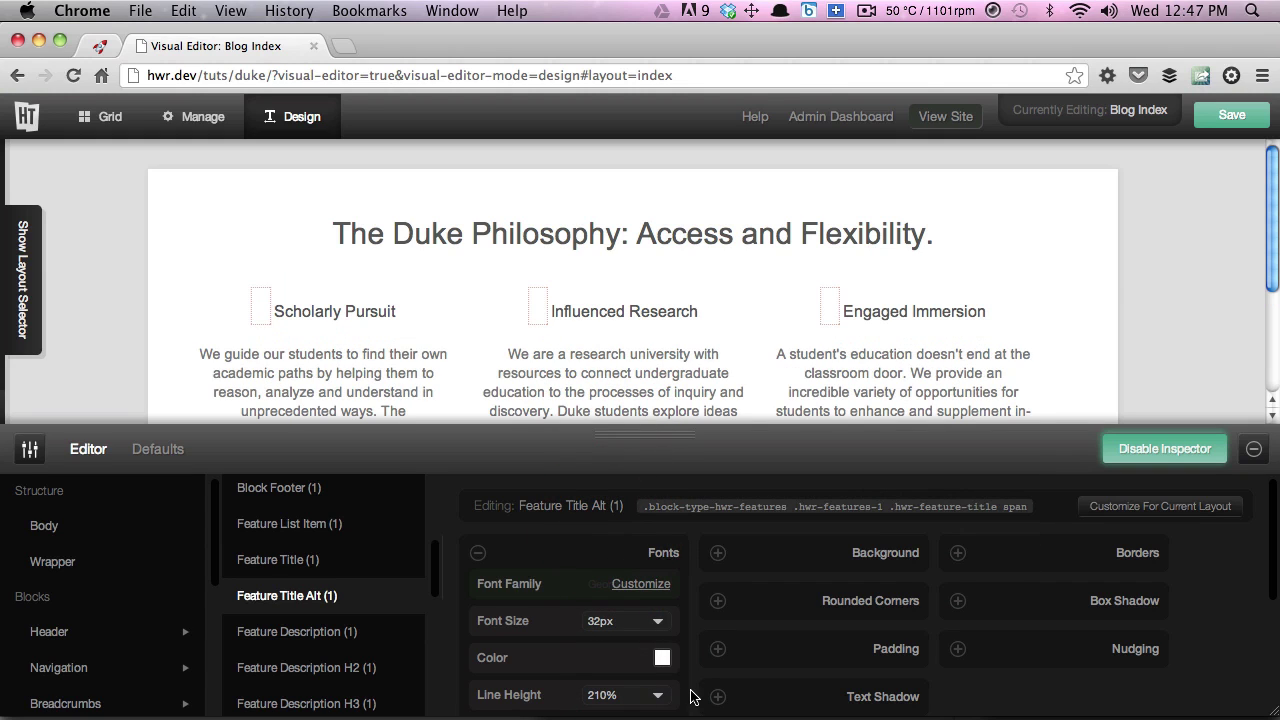
- Customize the rounded corners of Feature Title Alt, setting all four corners to 50 px
{"action": "left_click", "coordinate": [815, 605]}
{"action": "left_click", "coordinate": [883, 634]}
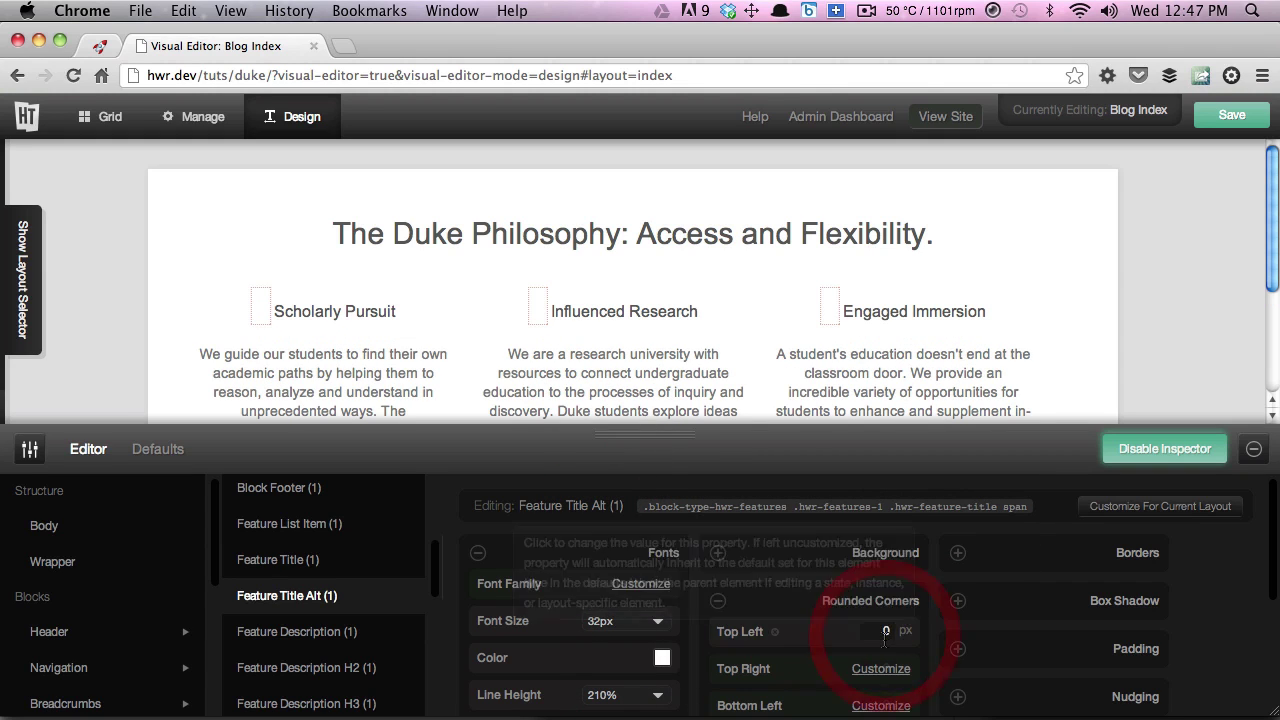
{"action": "scroll", "coordinate": [885, 630], "scroll_direction": "down", "scroll_amount": 3}
{"action": "left_click", "coordinate": [881, 572]}
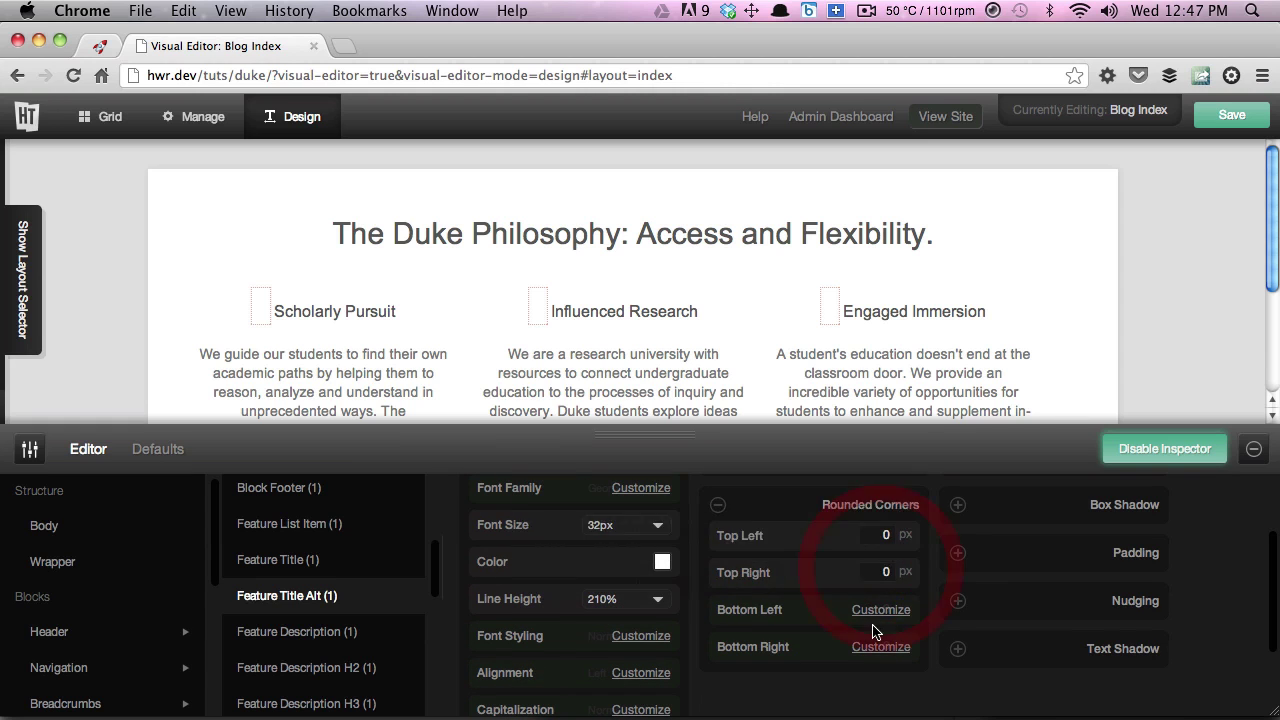
{"action": "left_click", "coordinate": [871, 609]}
{"action": "left_click", "coordinate": [883, 647]}
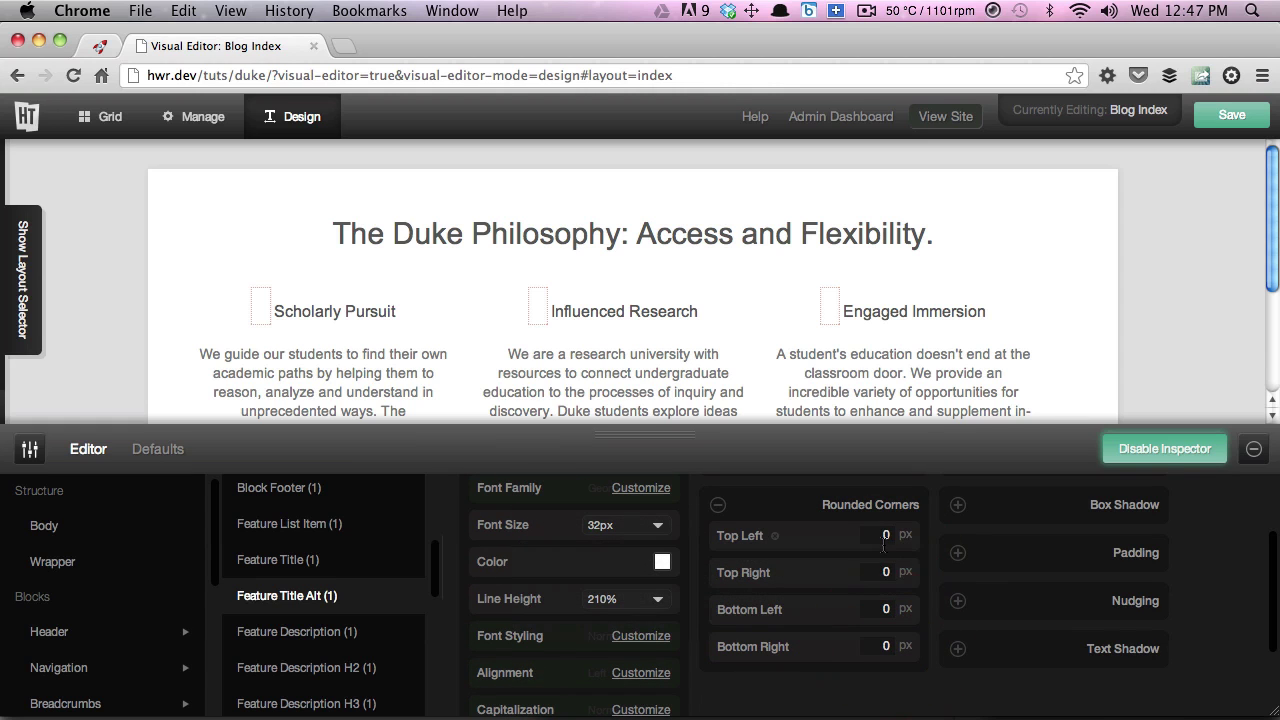
{"action": "left_click", "coordinate": [882, 543]}
{"action": "left_click", "coordinate": [883, 570]}
{"action": "type", "text": "55"}
{"action": "left_click", "coordinate": [877, 645]}
{"action": "type", "text": "5"}
{"action": "left_click", "coordinate": [865, 670]}
{"action": "scroll", "coordinate": [865, 665], "scroll_direction": "down", "scroll_amount": 2}
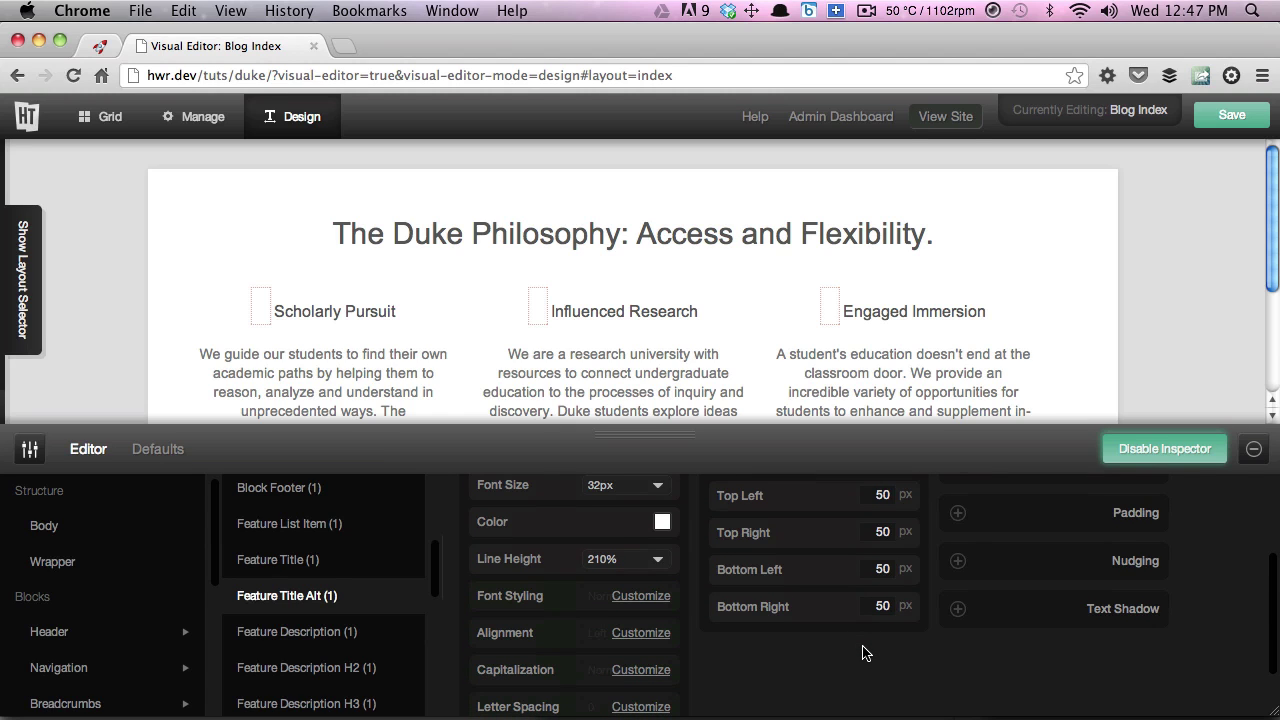
{"action": "scroll", "coordinate": [865, 653], "scroll_direction": "down", "scroll_amount": 1}
{"action": "scroll", "coordinate": [862, 650], "scroll_direction": "up", "scroll_amount": 4}
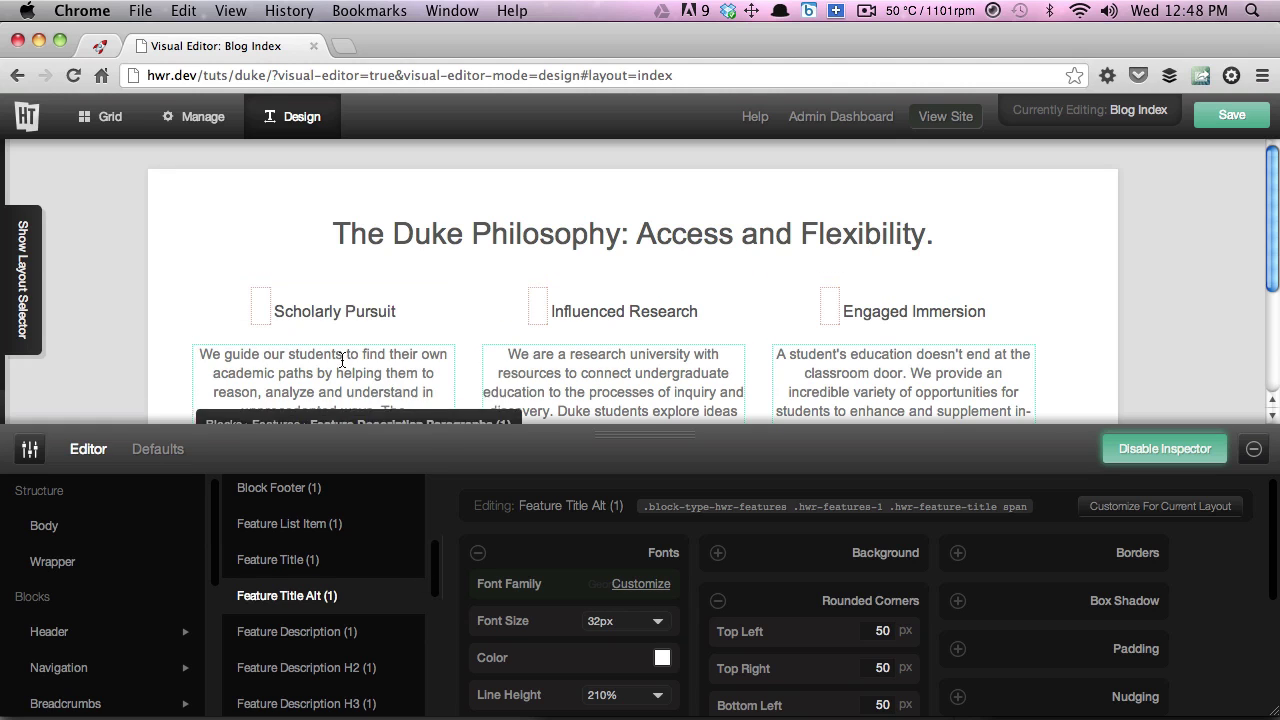
- Open the Live CSS editor, move it clear of the feature titles and place the cursor on its first line
{"action": "left_click", "coordinate": [35, 452]}
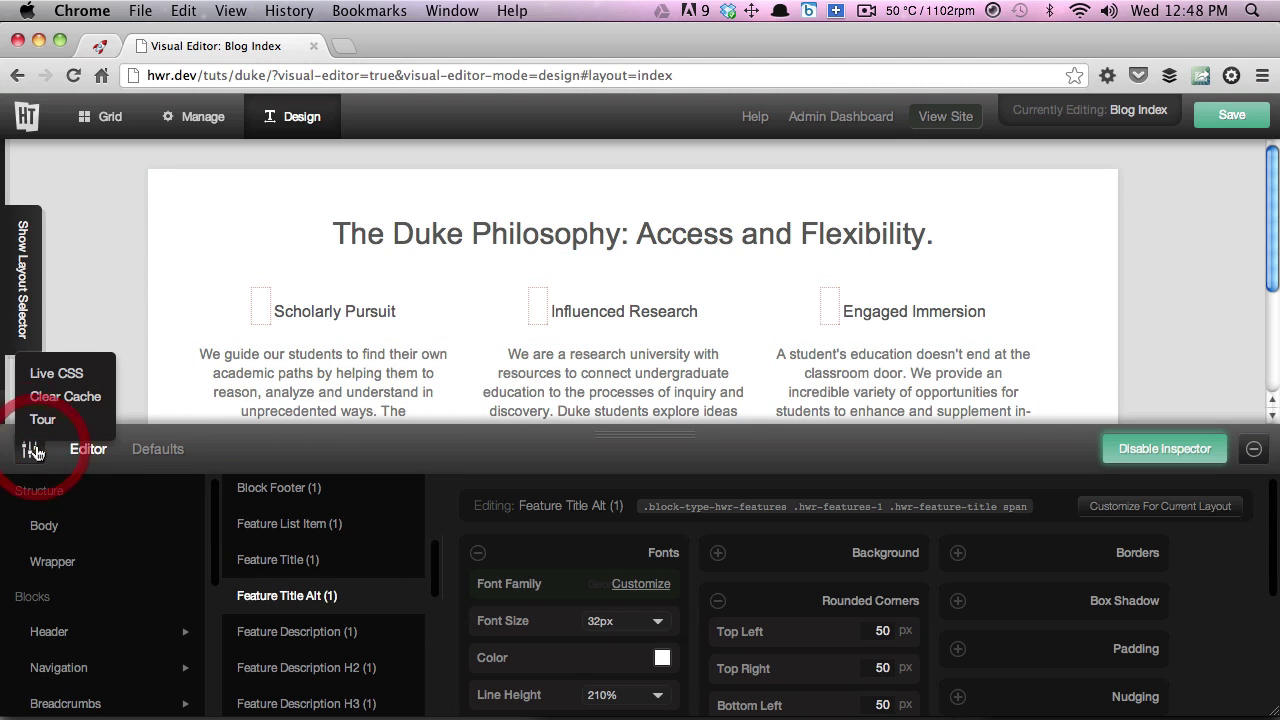
{"action": "left_click", "coordinate": [38, 373]}
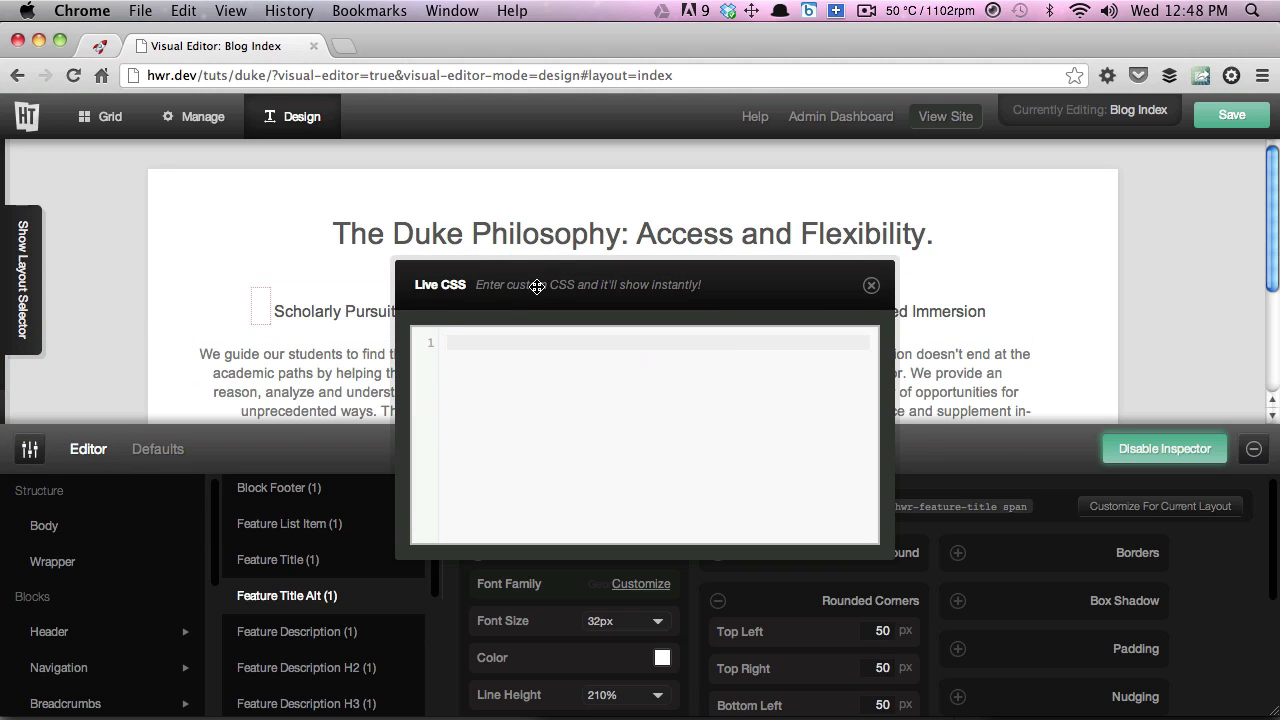
{"action": "left_click_drag", "start_coordinate": [537, 287], "coordinate": [152, 419]}
{"action": "left_click", "coordinate": [113, 474]}
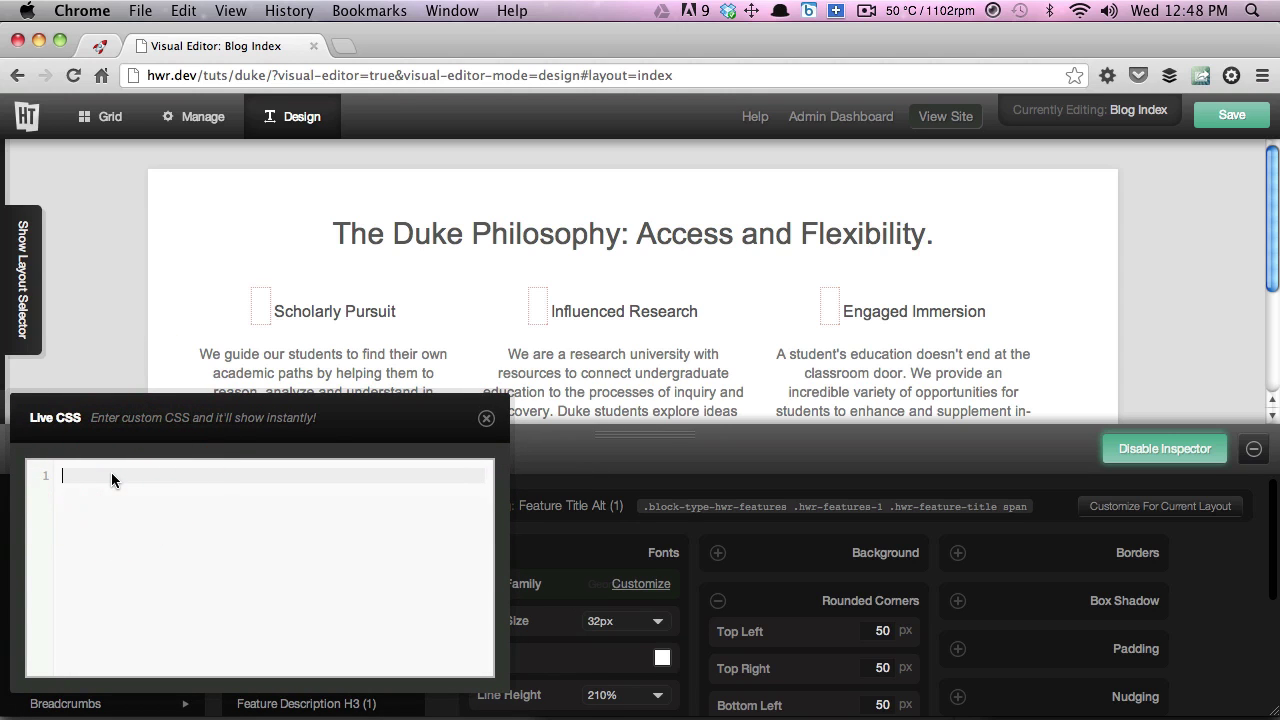
{"action": "left_click", "coordinate": [866, 10]}
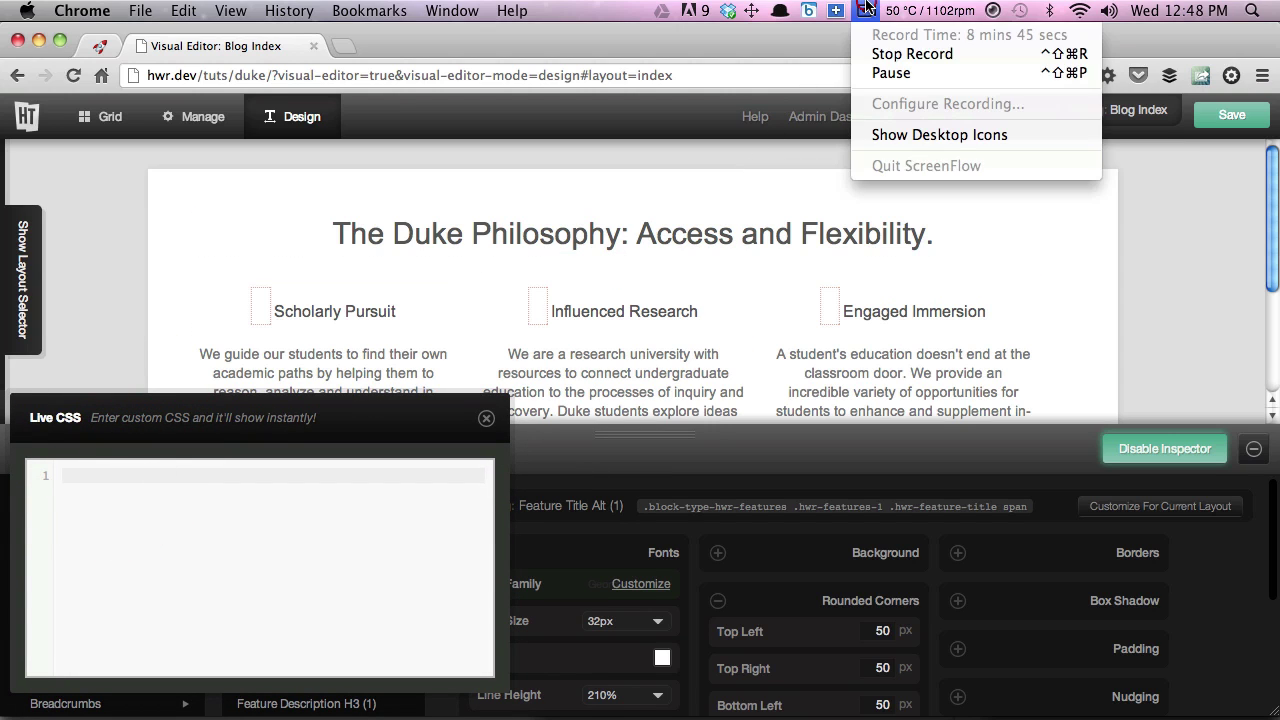
{"action": "left_click", "coordinate": [899, 74]}
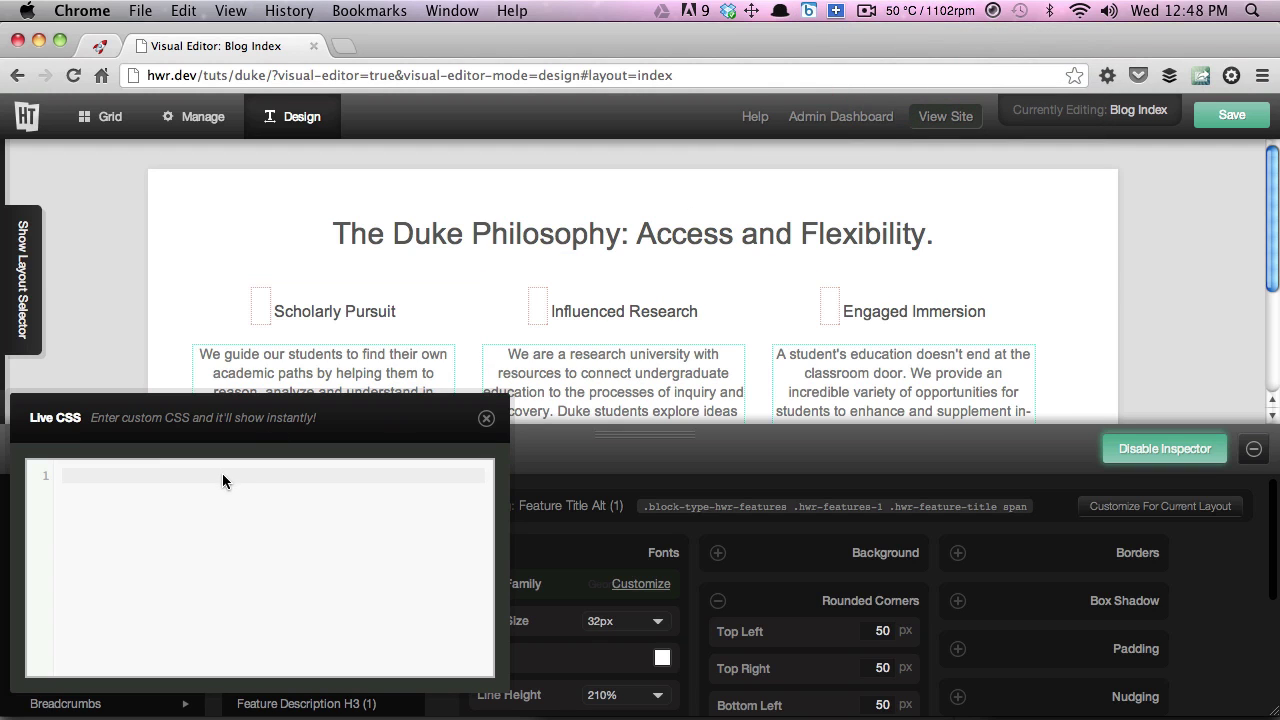
- Paste the Live CSS rules for 64px block-level title spans with 0 auto 10px auto margins and backgrounds #0D2E62, #80950E and #DC8203 for color1 to color3
{"action": "left_click", "coordinate": [222, 475]}
{"action": "key", "text": "super+v"}
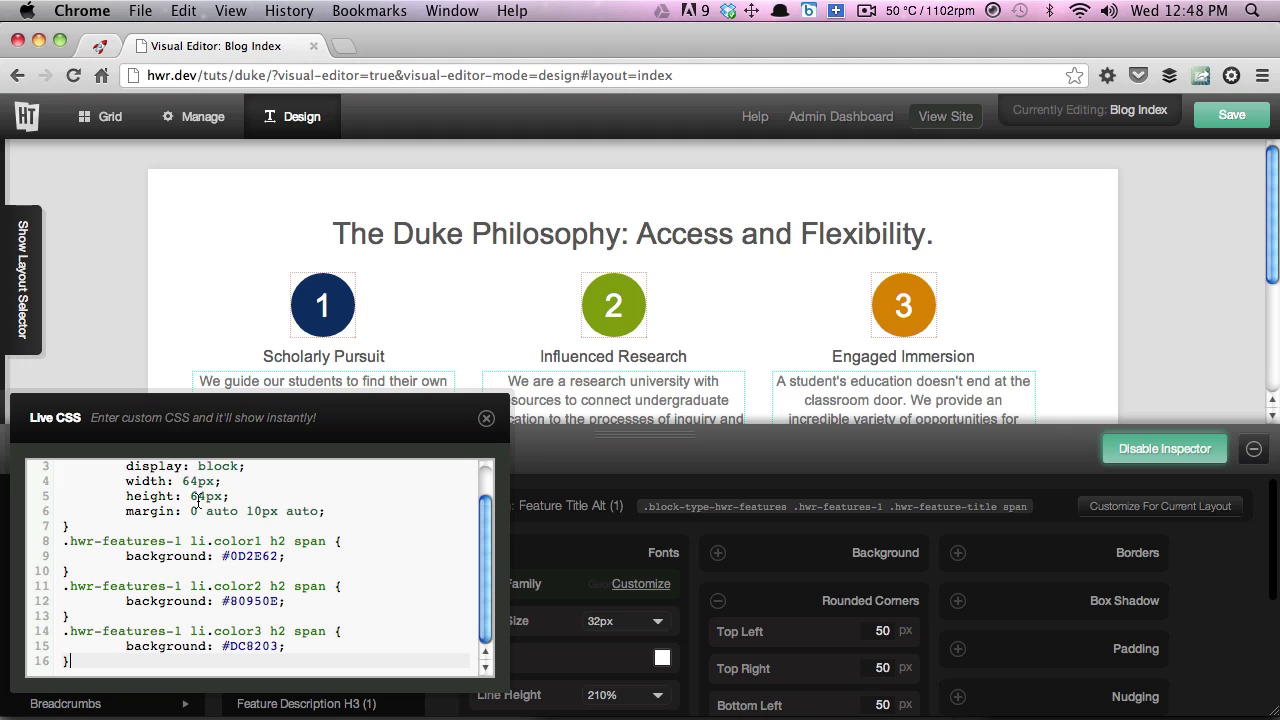
{"action": "scroll", "coordinate": [145, 530], "scroll_direction": "up", "scroll_amount": 1}
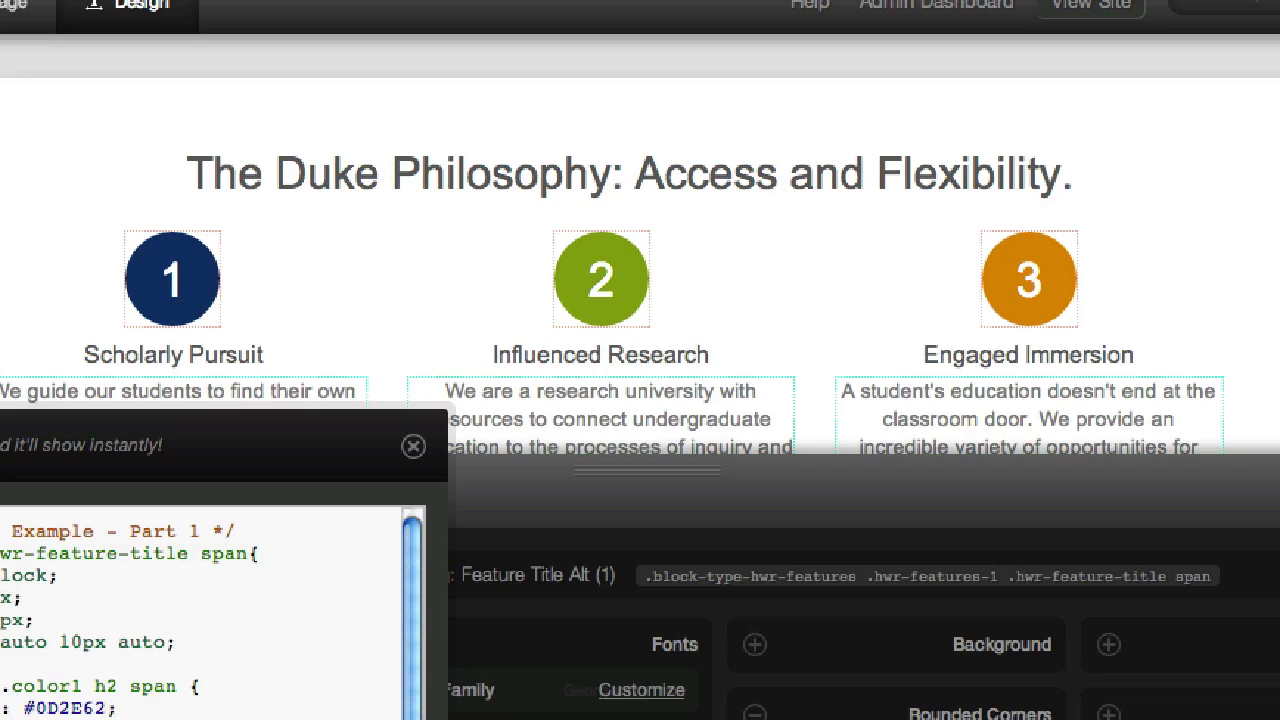
- Examine the pasted CSS, checking the margin declaration, the color1 selector and its background rule against the numbered circles
{"action": "triple_click", "coordinate": [5, 641]}
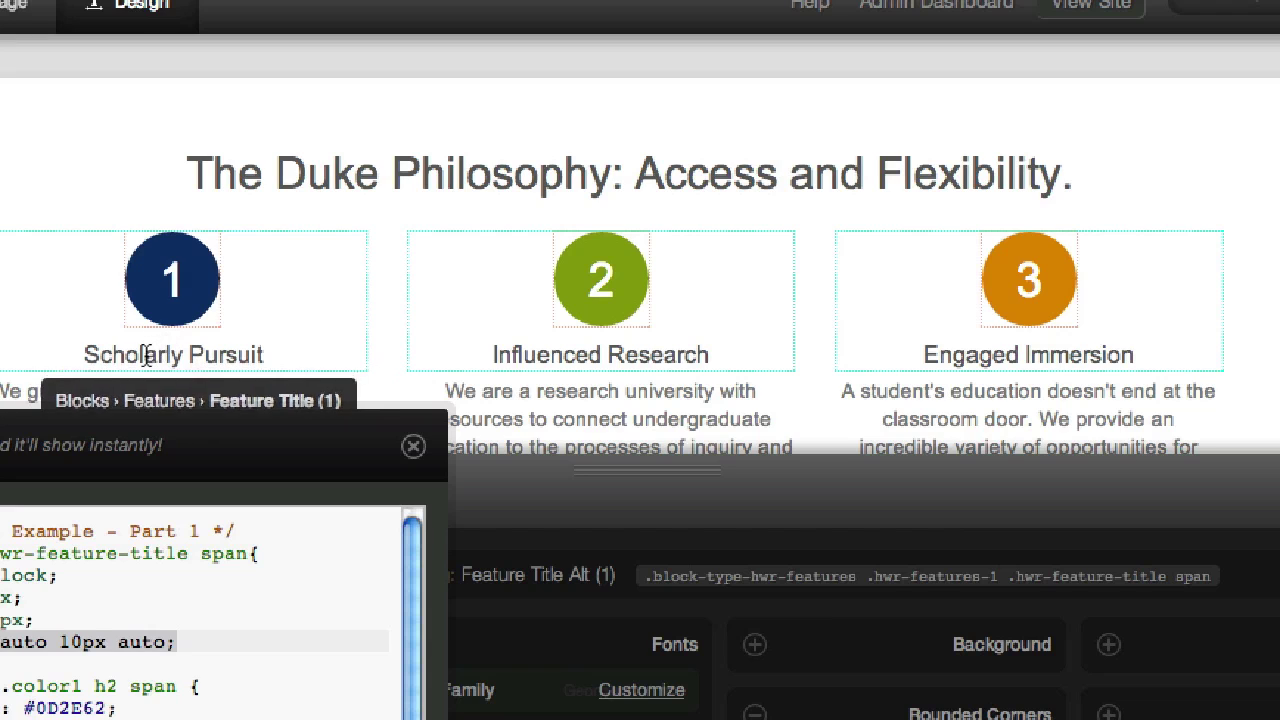
{"action": "left_click", "coordinate": [35, 685]}
{"action": "scroll", "coordinate": [30, 675], "scroll_direction": "down", "scroll_amount": 3}
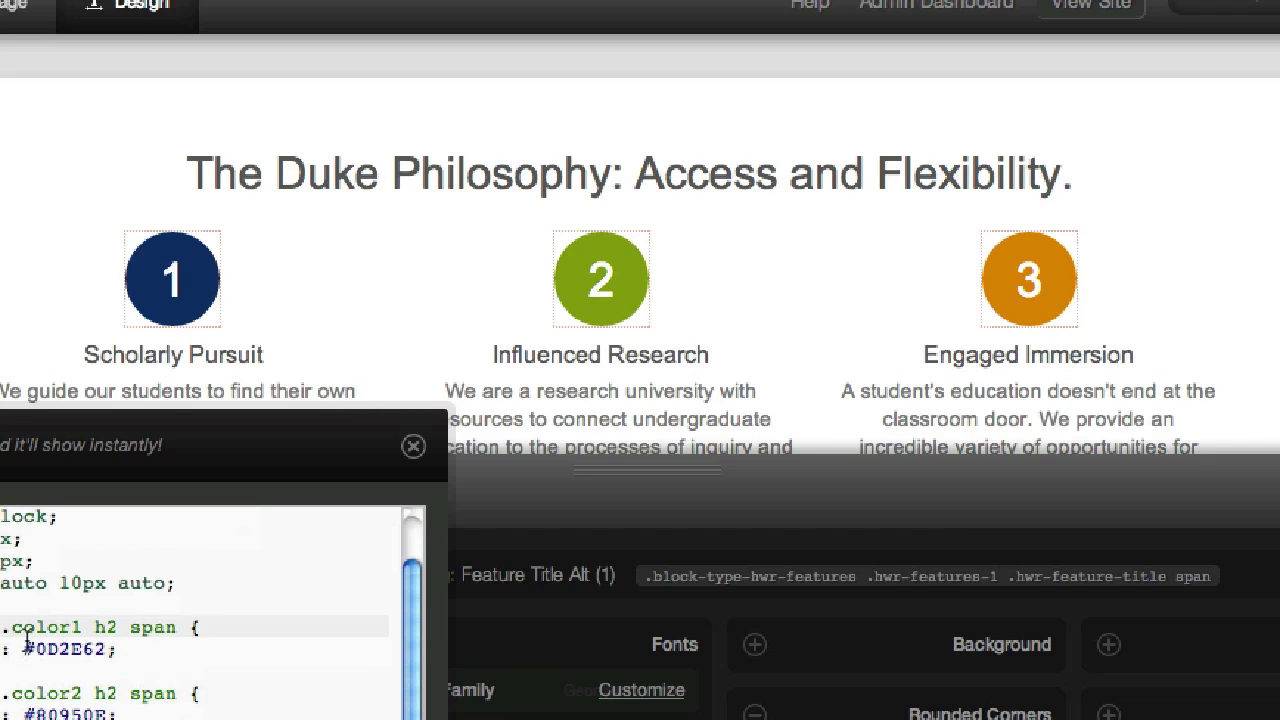
{"action": "left_click_drag", "start_coordinate": [12, 627], "coordinate": [83, 627]}
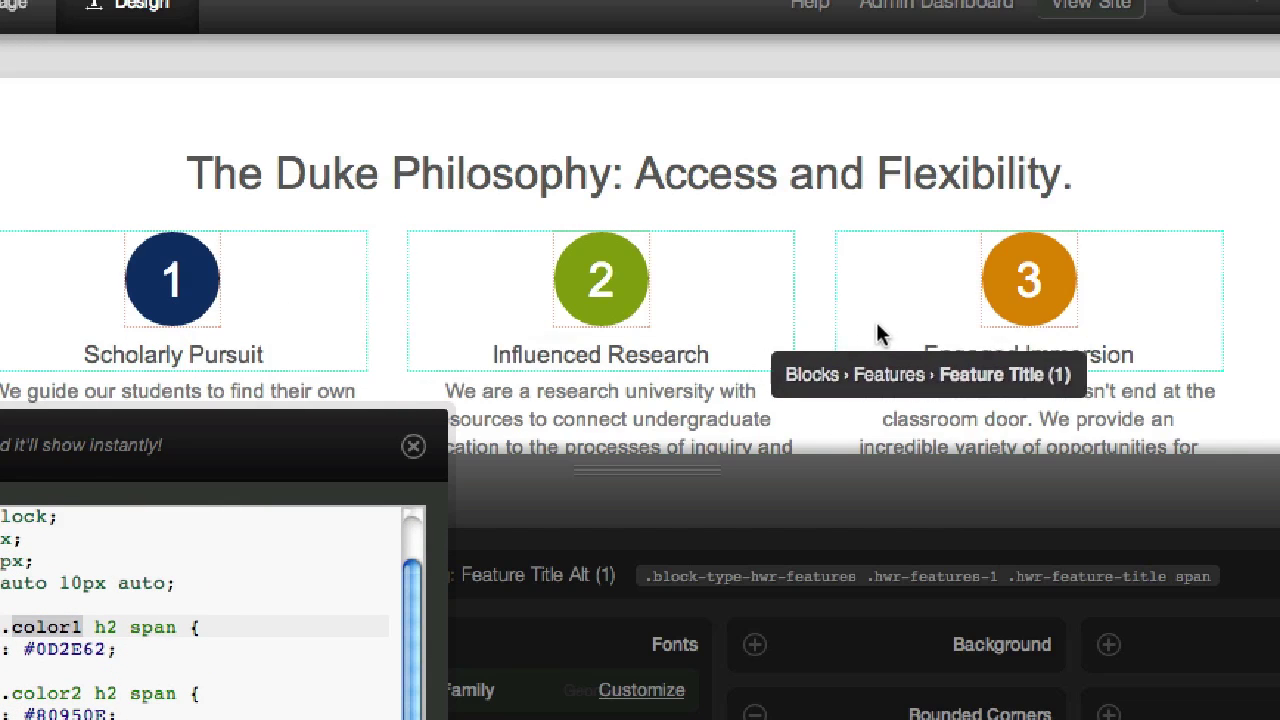
{"action": "left_click", "coordinate": [20, 648]}
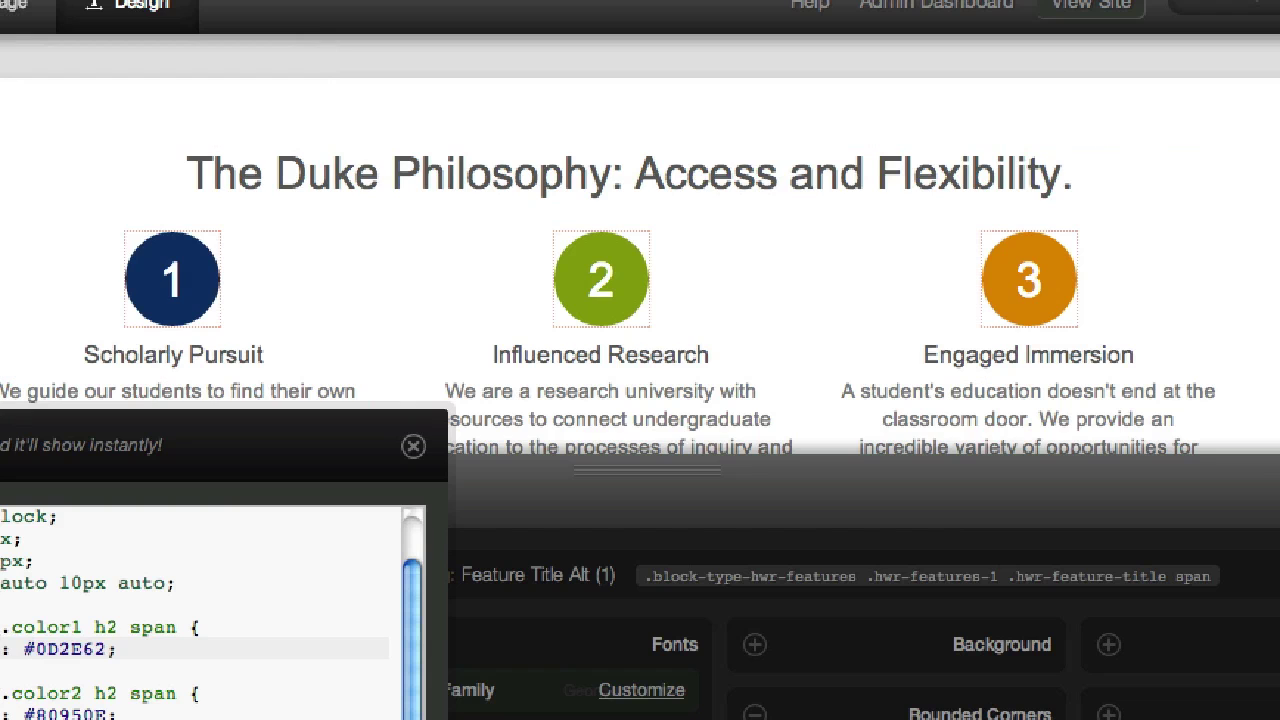
{"action": "left_click", "coordinate": [28, 652]}
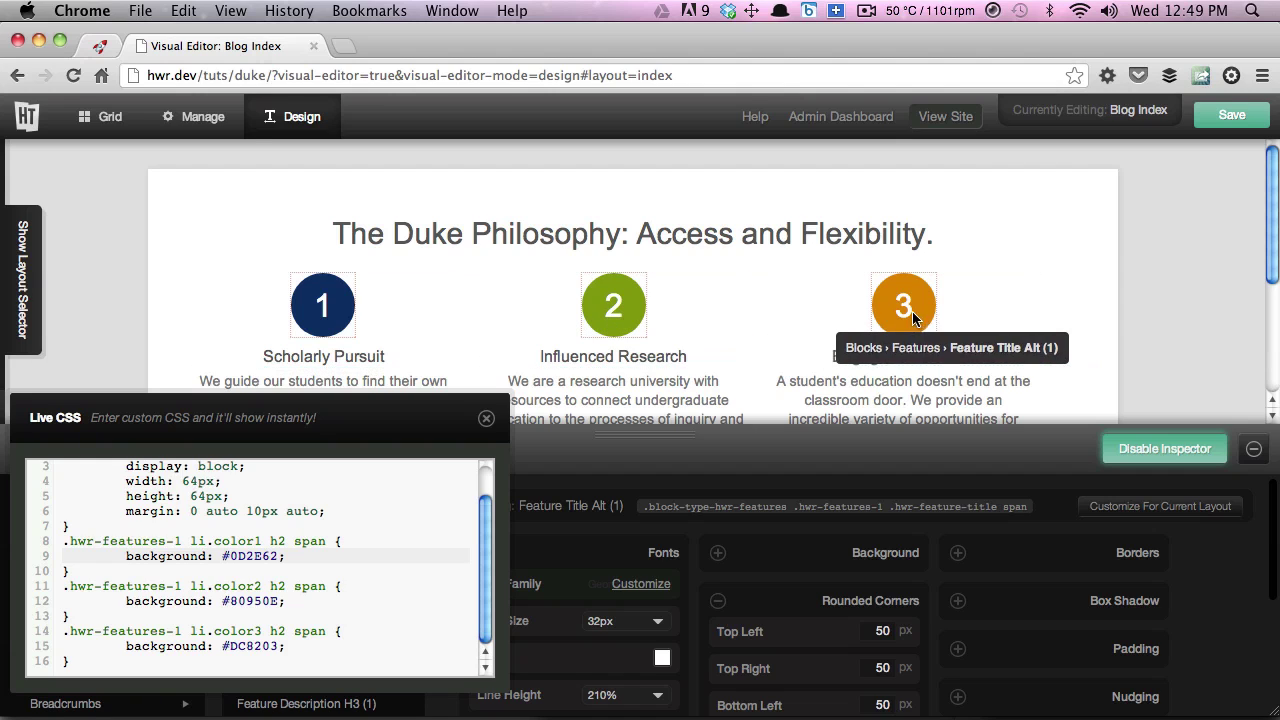
{"action": "left_click", "coordinate": [287, 543]}
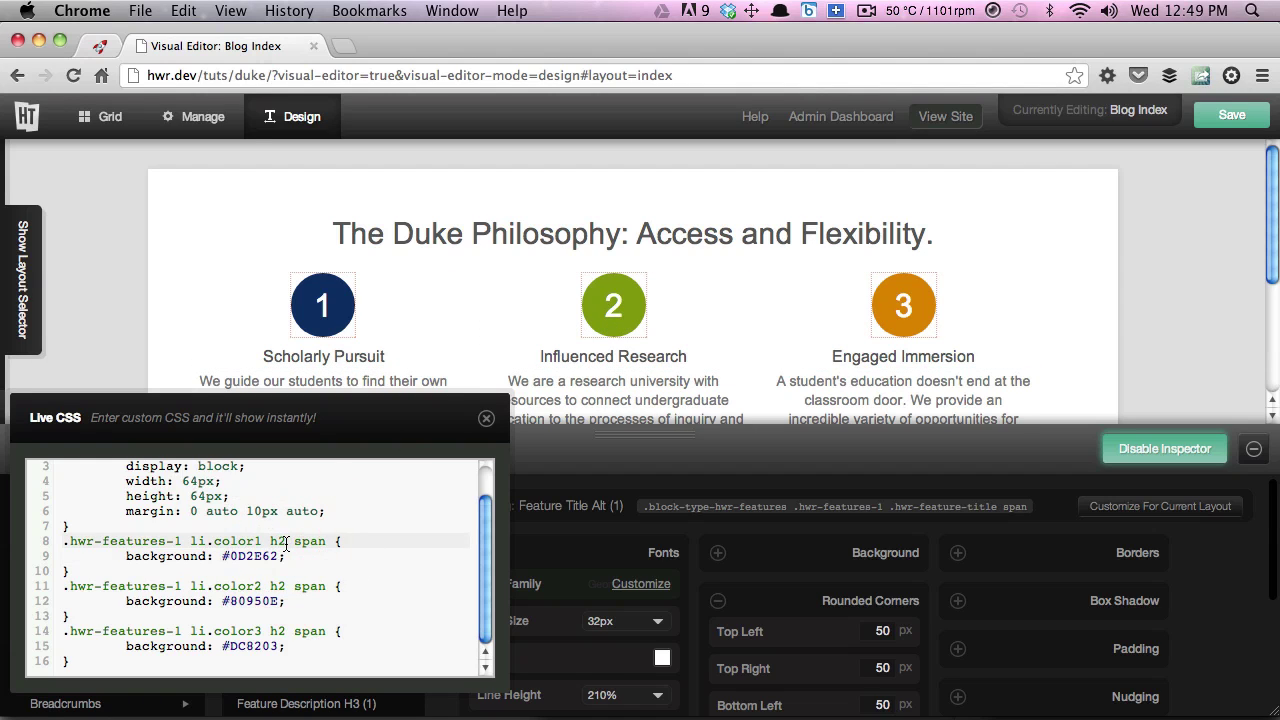
- Close the Live CSS editor and check the three feature columns in the page preview
{"action": "left_click_drag", "start_coordinate": [285, 425], "coordinate": [287, 494]}
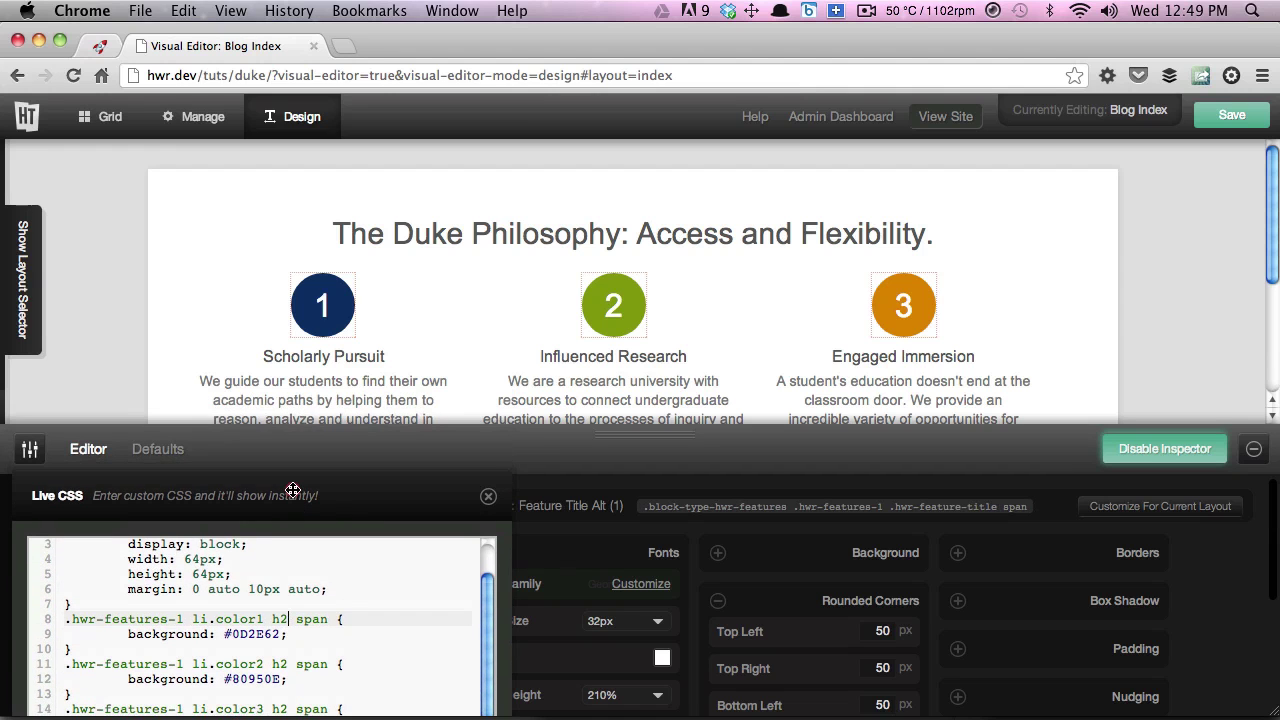
{"action": "left_click", "coordinate": [488, 497]}
{"action": "scroll", "coordinate": [450, 370], "scroll_direction": "down", "scroll_amount": 5}
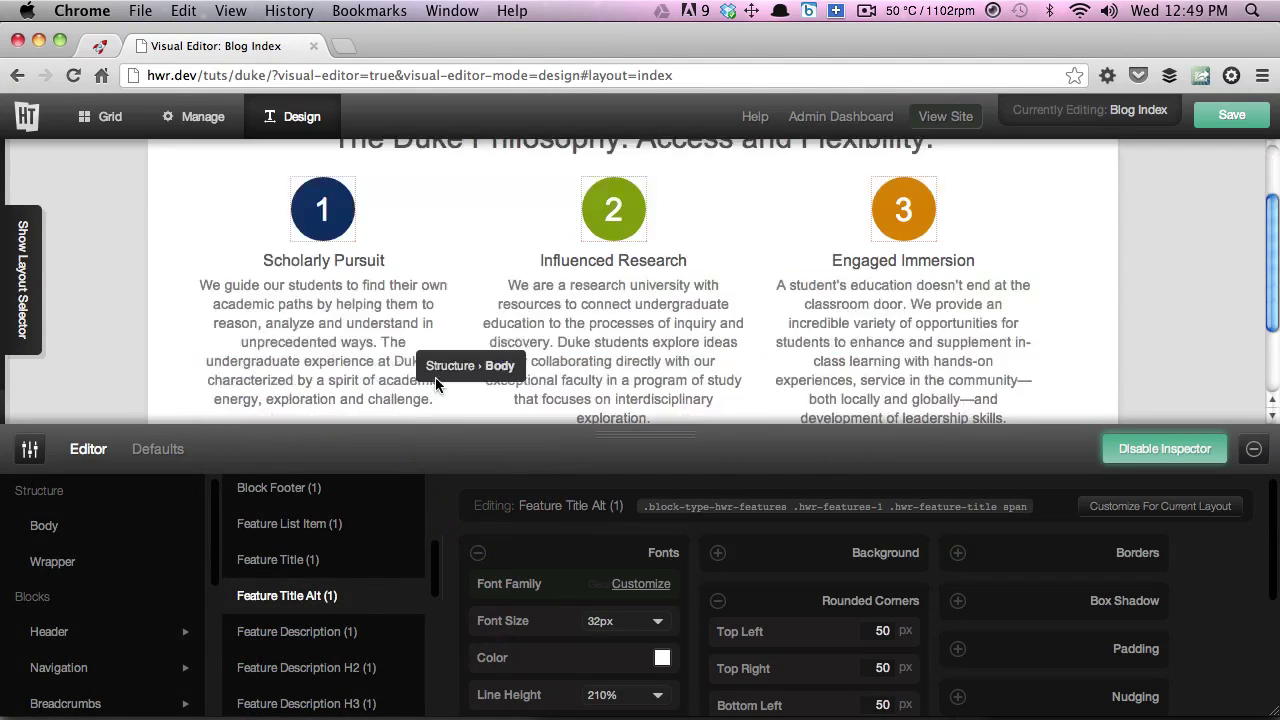
{"action": "scroll", "coordinate": [435, 377], "scroll_direction": "up", "scroll_amount": 5}
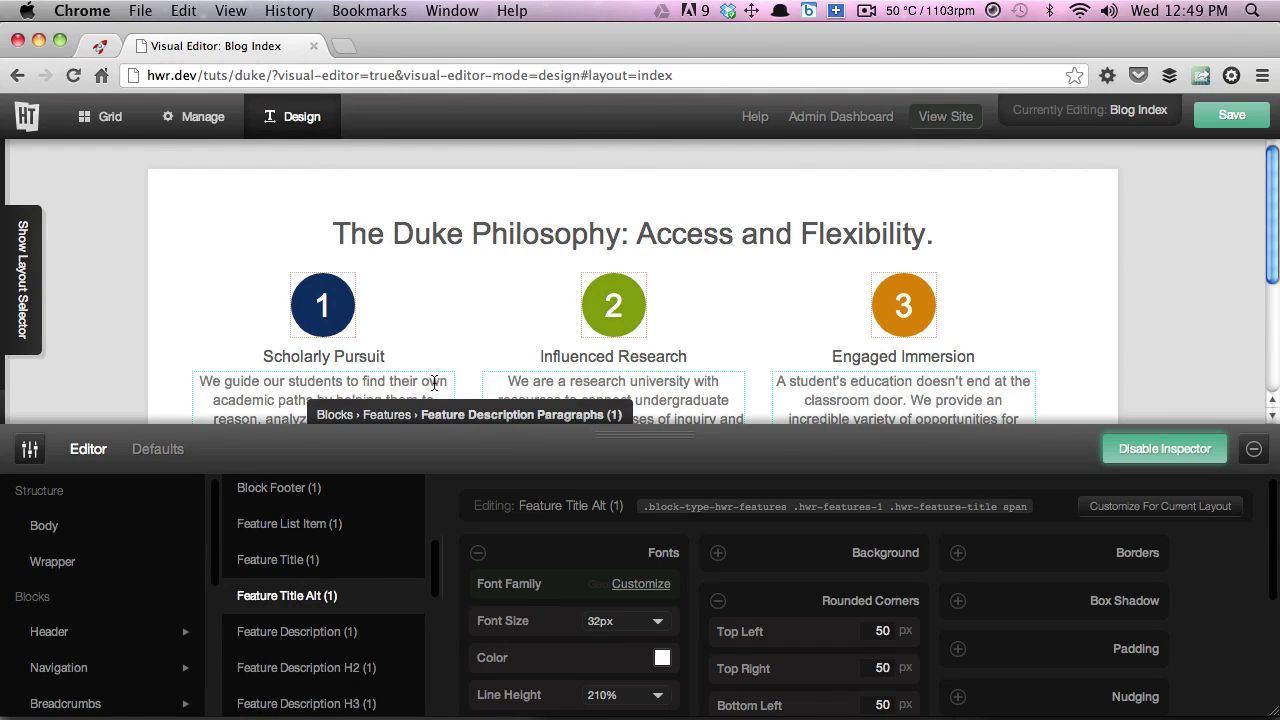
- Compare the result with the Headway Rocket demo page's philosophy section and return to the Visual Editor
{"action": "left_click", "coordinate": [100, 47]}
{"action": "scroll", "coordinate": [320, 452], "scroll_direction": "down", "scroll_amount": 5}
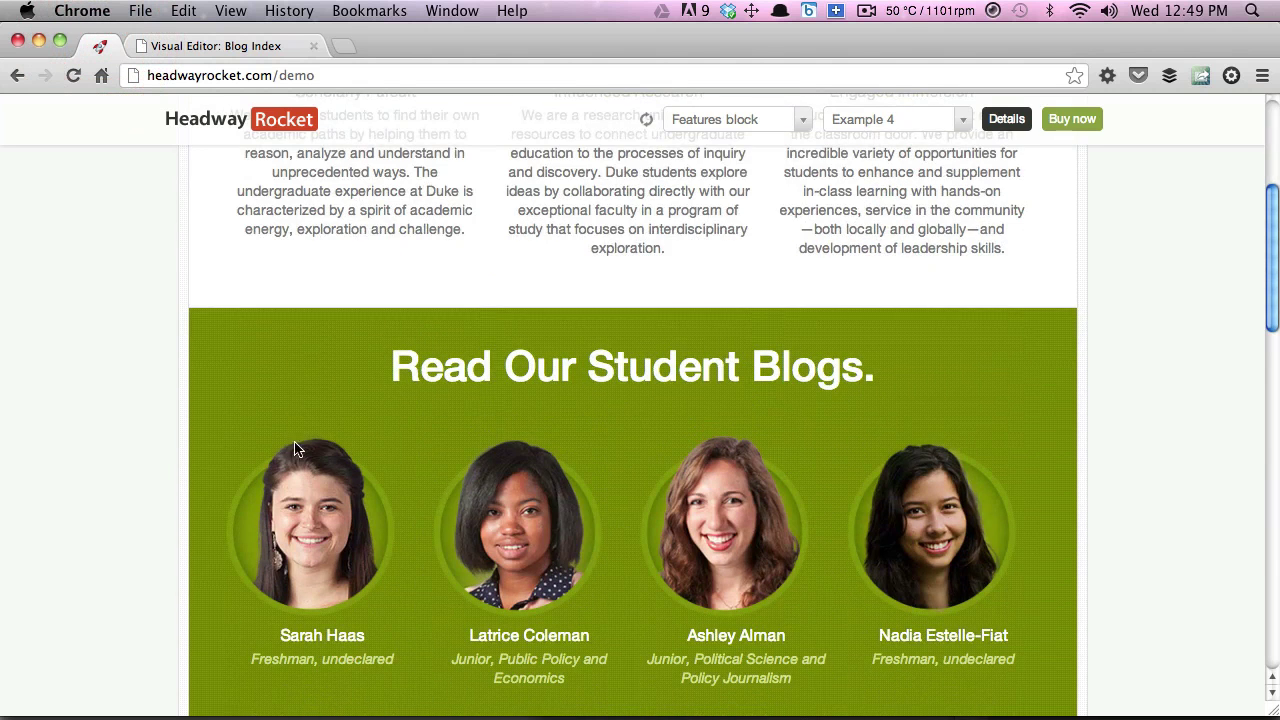
{"action": "left_click", "coordinate": [155, 47]}
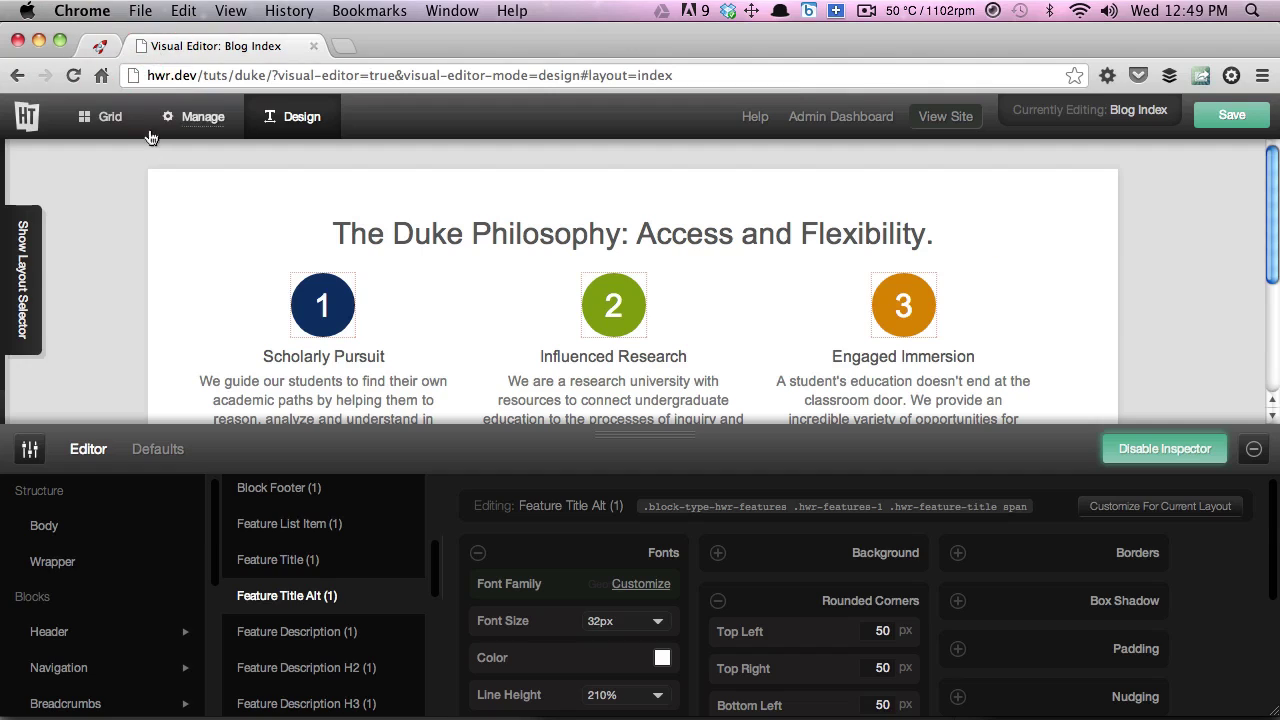
- Select the Feature Title element of the Features block for editing through the Influenced Research heading
{"action": "left_click", "coordinate": [687, 358]}
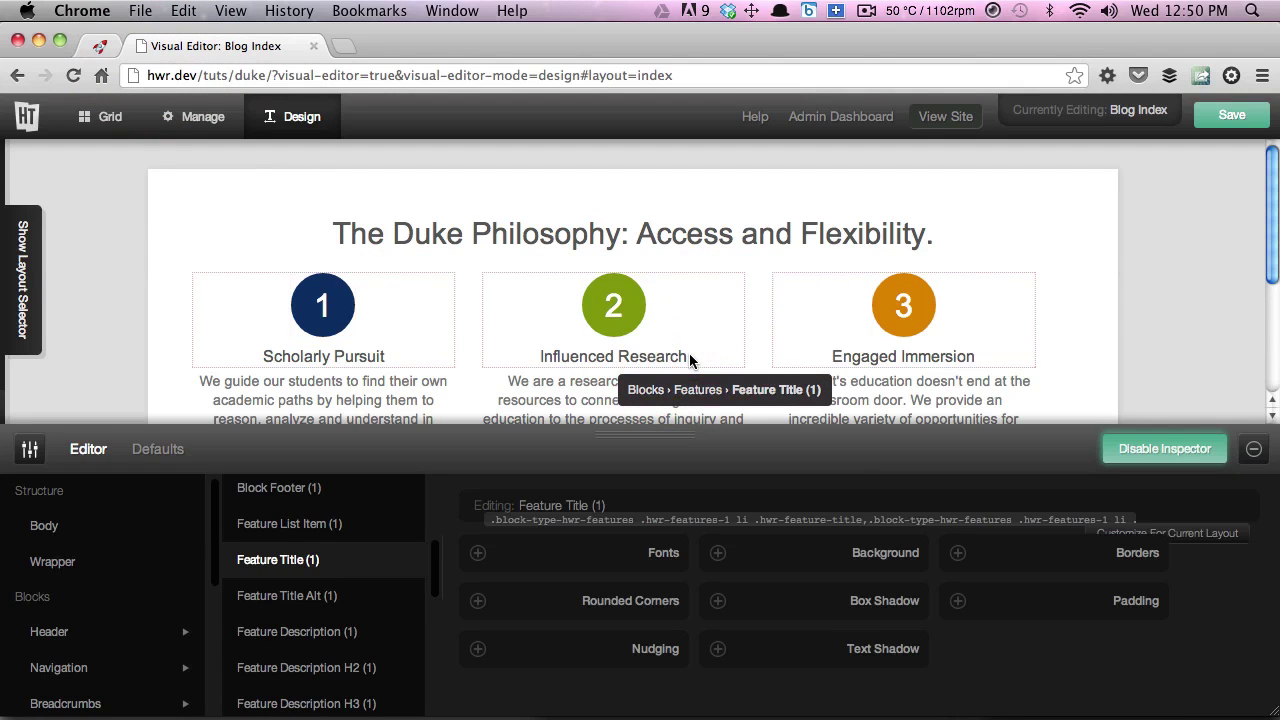